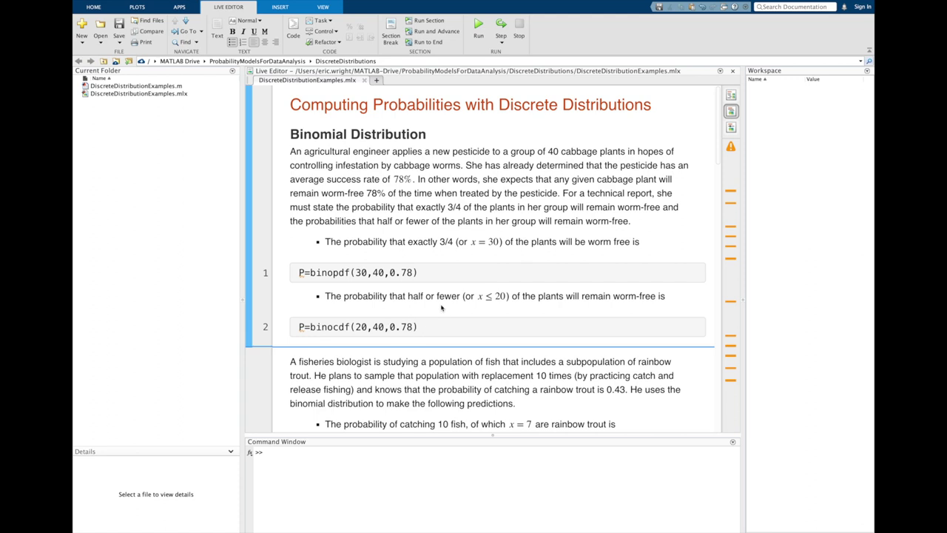
Step: Run the cabbage plant section of the live script to compute its two binomial probabilities
{"action": "left_click", "coordinate": [441, 304]}
{"action": "left_click", "coordinate": [452, 267]}
{"action": "key", "text": "ctrl+Return"}
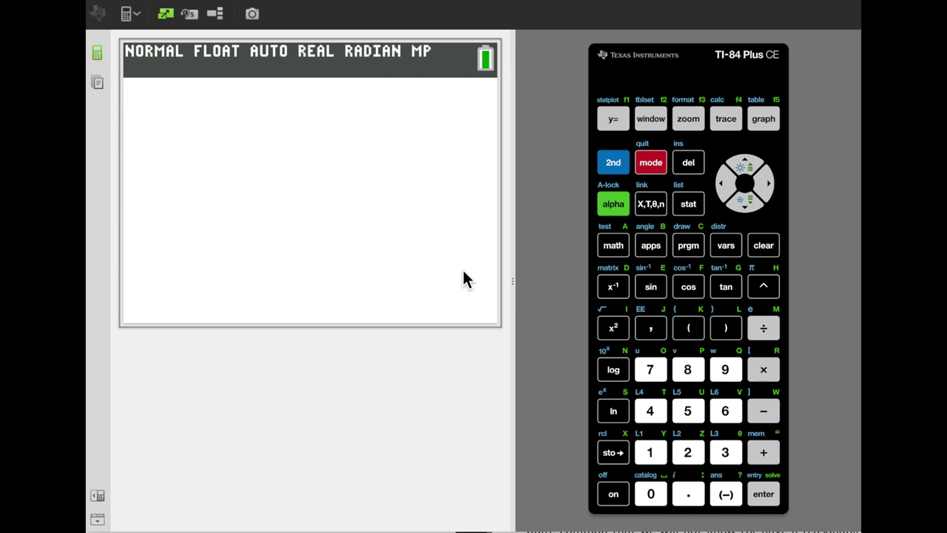
Step: Switch to the TI-84 Plus CE emulator and open the binompdf entry form from the distribution functions
{"action": "left_click", "coordinate": [613, 161]}
{"action": "left_click", "coordinate": [724, 247]}
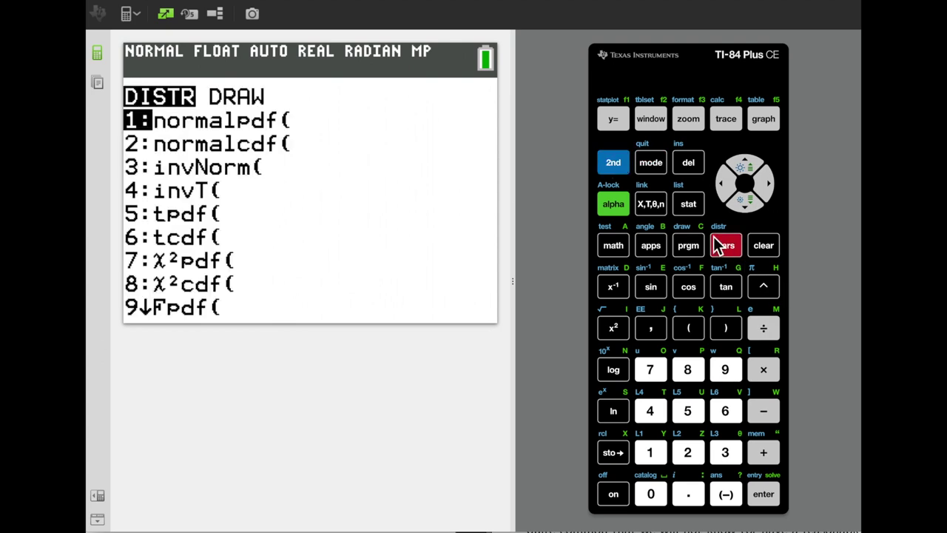
{"action": "key", "text": "Down"}
{"action": "key", "text": "Down"}
{"action": "key", "text": "Down"}
{"action": "key", "text": "Down"}
{"action": "key", "text": "Down"}
{"action": "key", "text": "Down"}
{"action": "key", "text": "Down"}
{"action": "key", "text": "Down"}
{"action": "key", "text": "Down"}
{"action": "key", "text": "Down"}
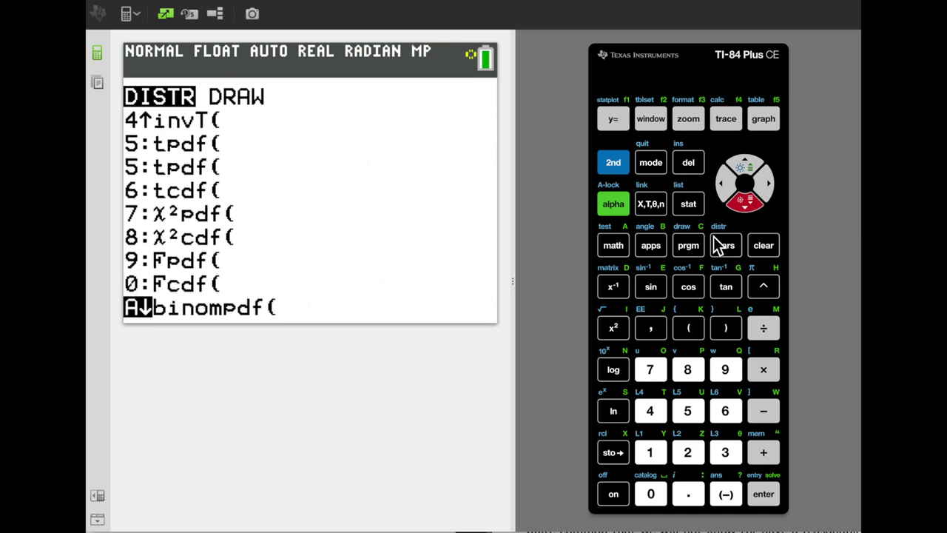
{"action": "key", "text": "Down"}
{"action": "key", "text": "Down"}
{"action": "key", "text": "Up"}
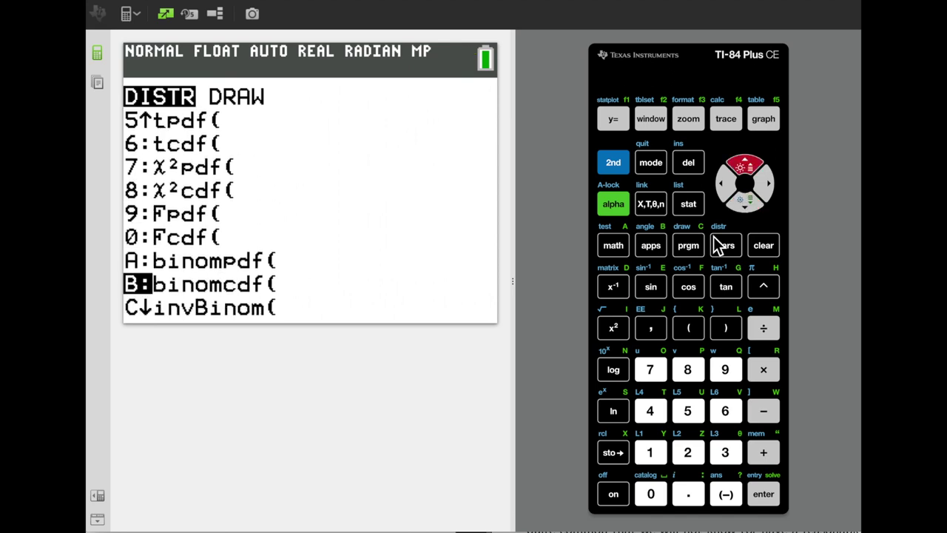
{"action": "key", "text": "Up"}
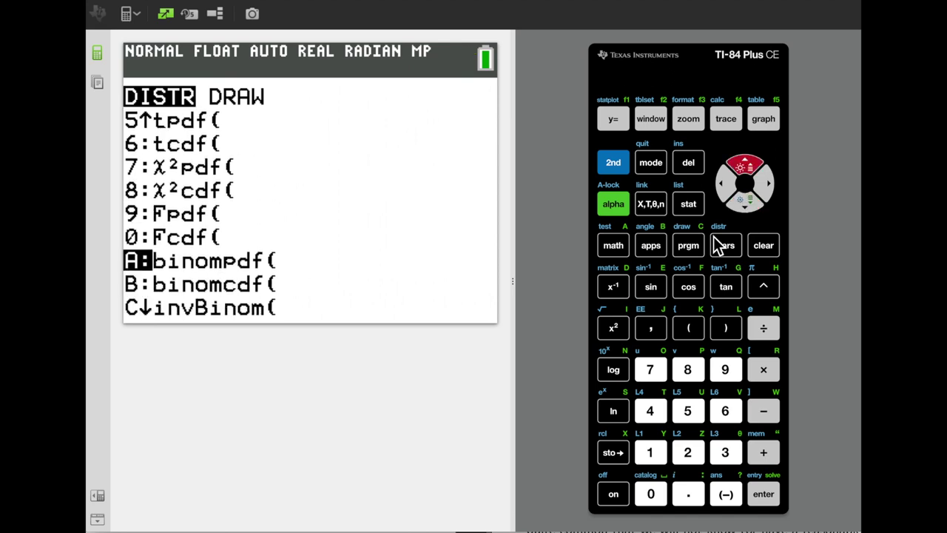
{"action": "key", "text": "Return"}
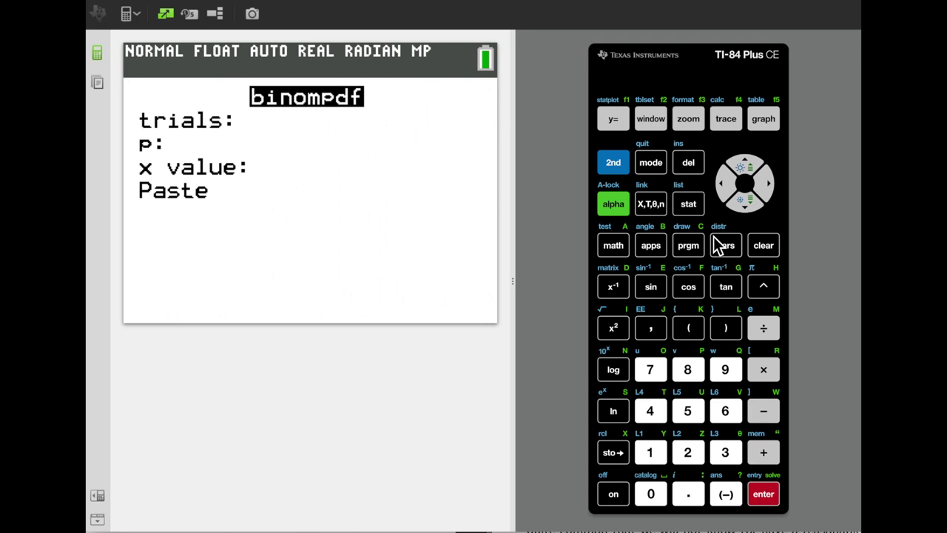
Step: Evaluate binompdf with 40 trials, p of 0.78 and an x value of 30
{"action": "type", "text": "4"}
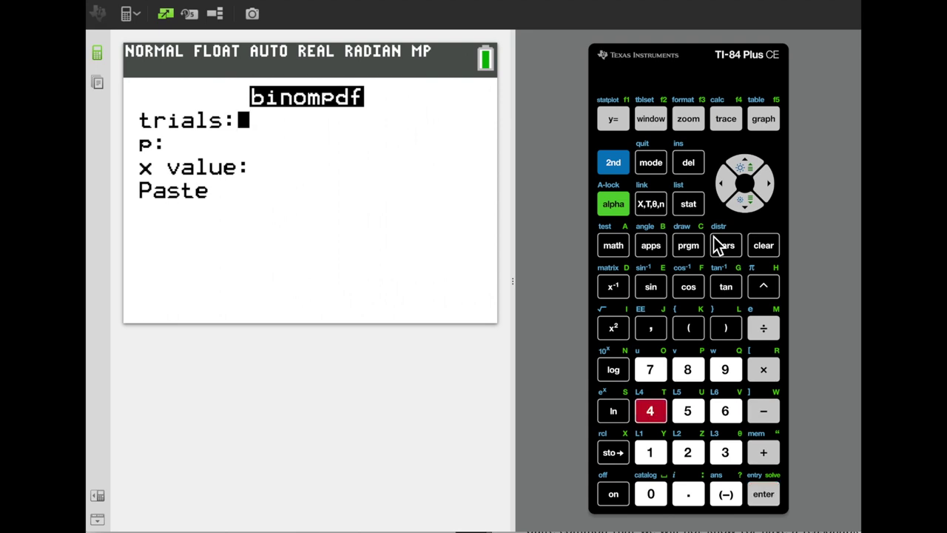
{"action": "type", "text": "0"}
{"action": "key", "text": "Return"}
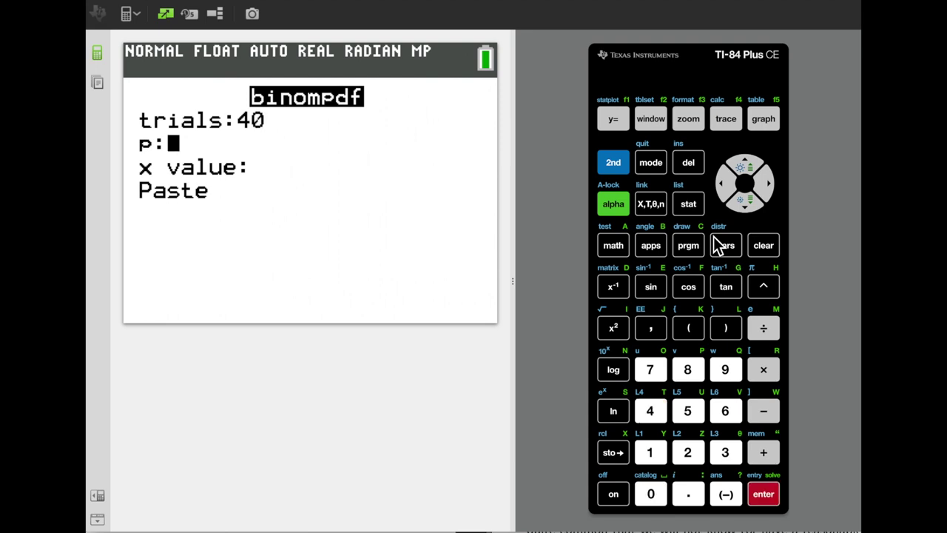
{"action": "type", "text": "0.78"}
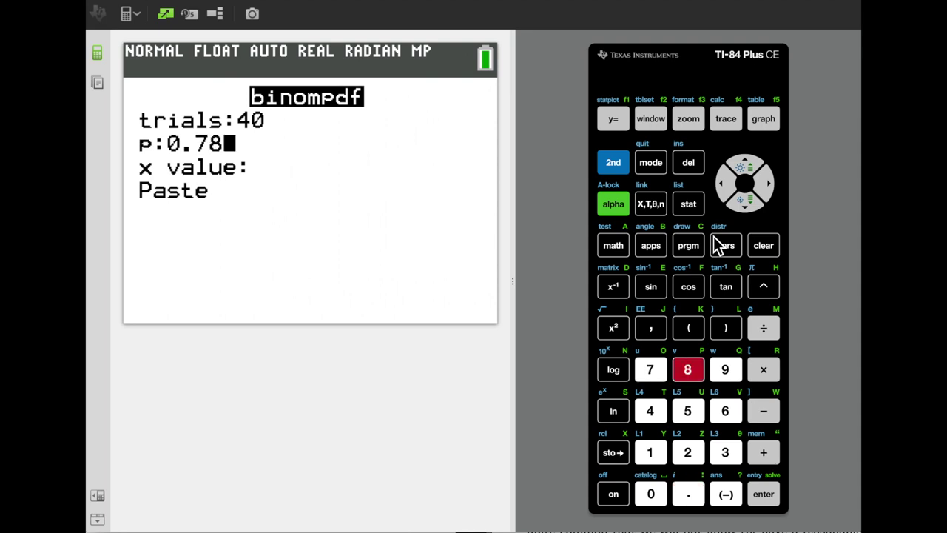
{"action": "key", "text": "Return"}
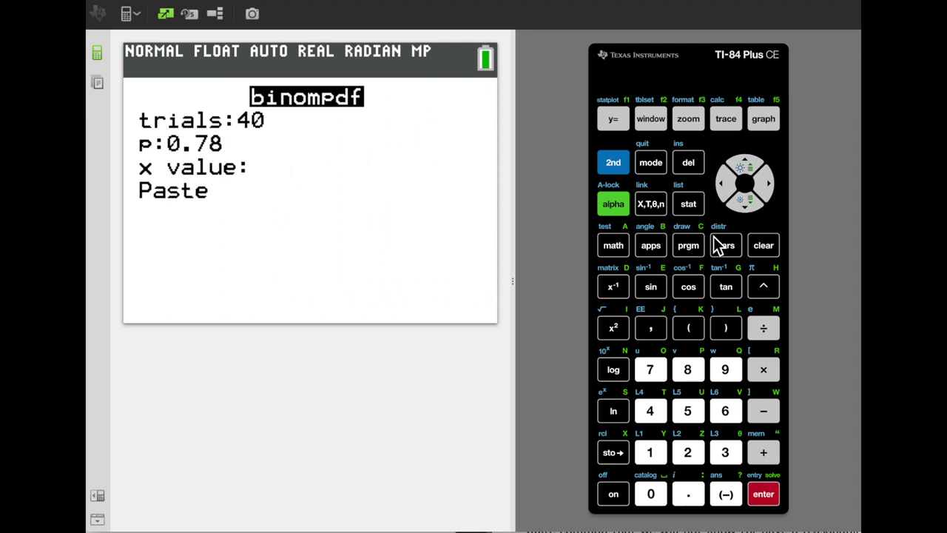
{"action": "type", "text": "30"}
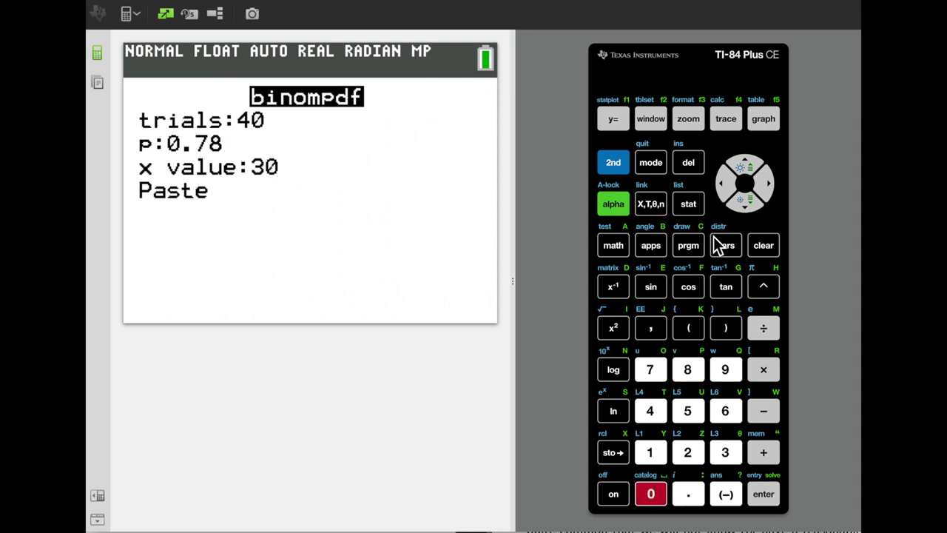
{"action": "key", "text": "Return"}
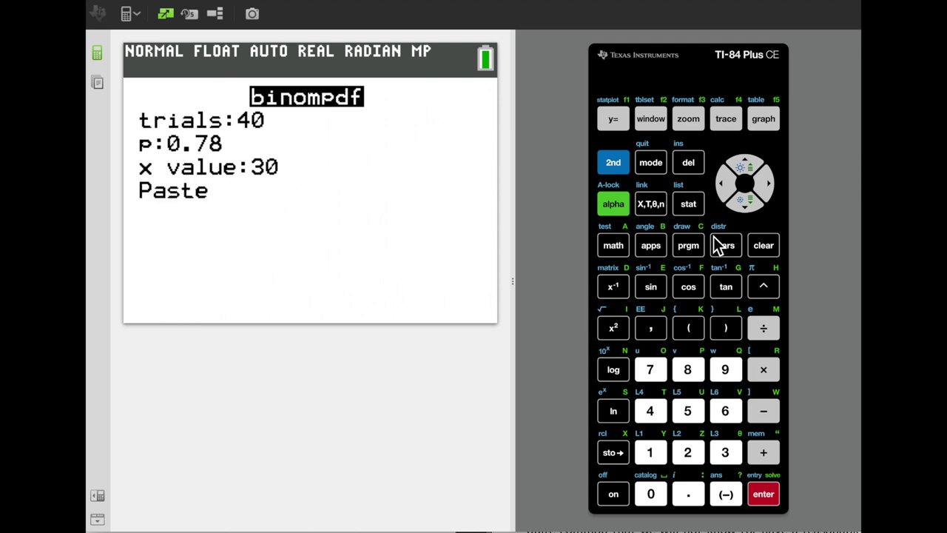
{"action": "key", "text": "Return"}
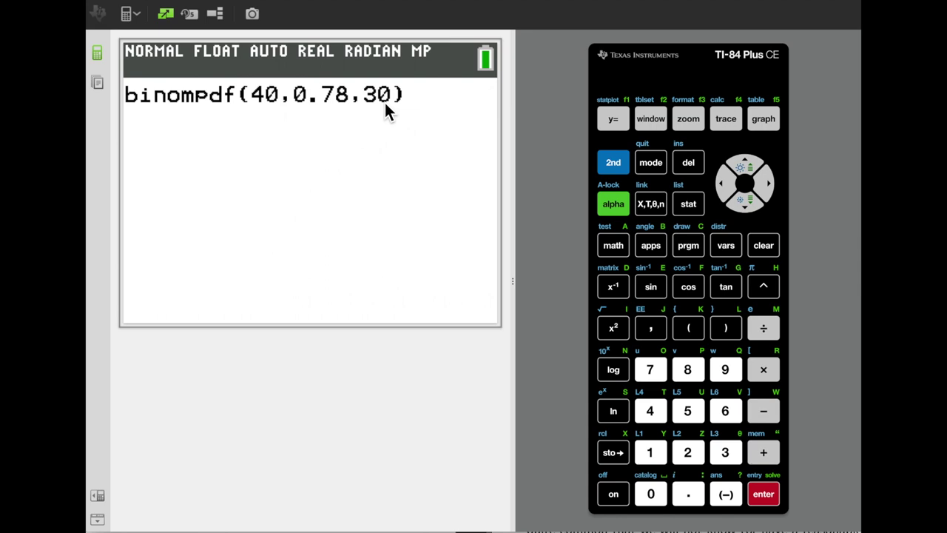
{"action": "key", "text": "Return"}
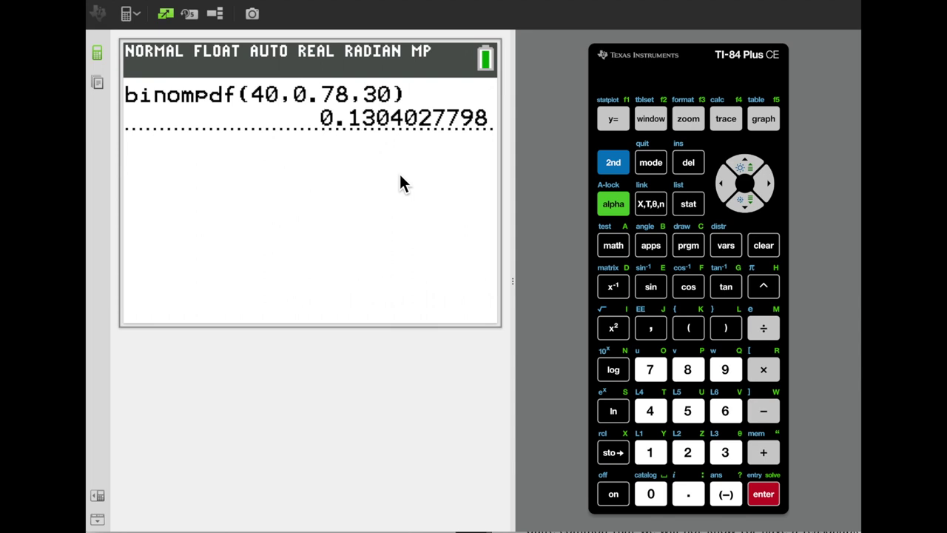
Step: Open the binomcdf entry form from the distribution functions
{"action": "left_click", "coordinate": [612, 172]}
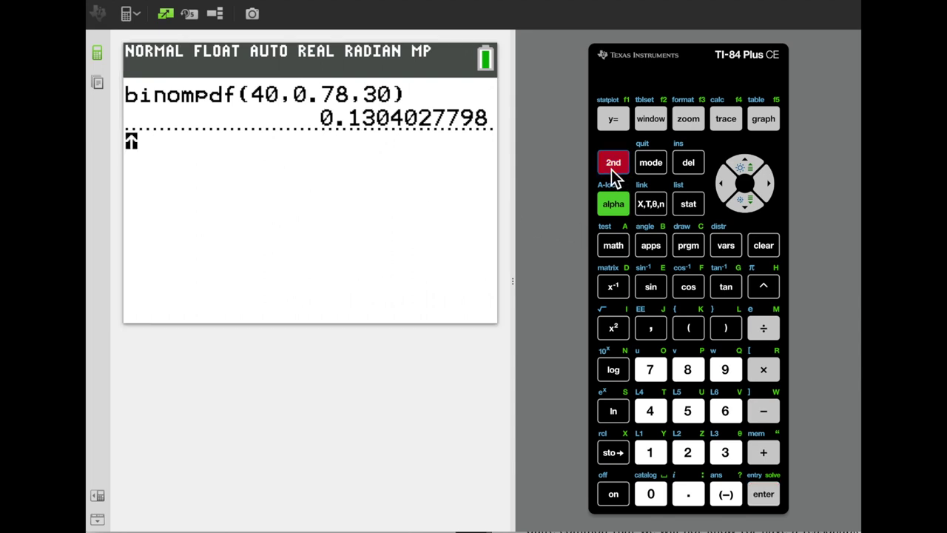
{"action": "left_click", "coordinate": [725, 247]}
{"action": "key", "text": "Up"}
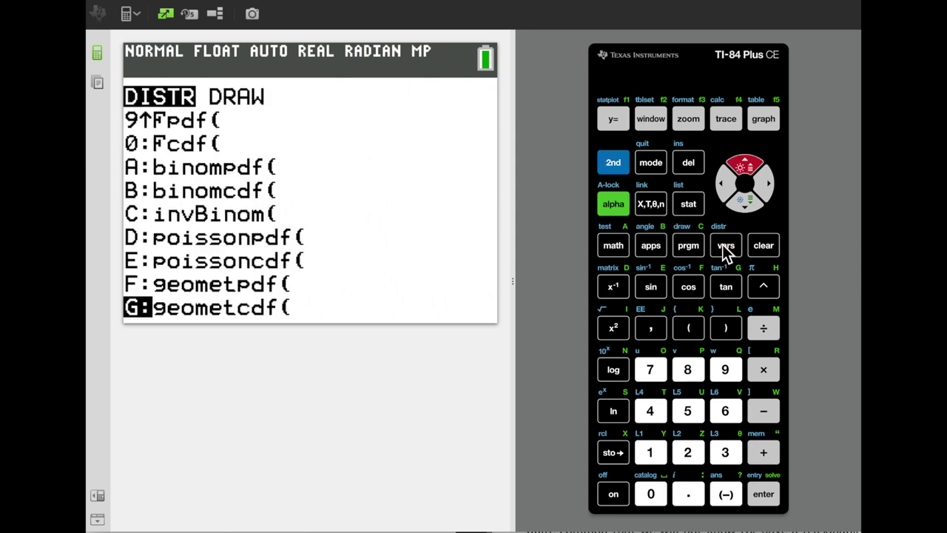
{"action": "key", "text": "Up"}
{"action": "key", "text": "Up"}
{"action": "key", "text": "Up"}
{"action": "key", "text": "Up"}
{"action": "key", "text": "Up"}
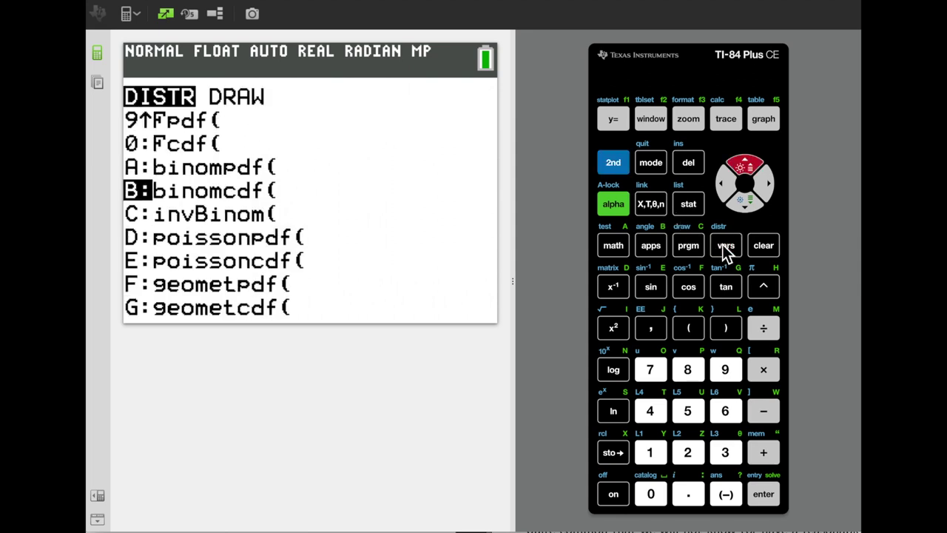
{"action": "key", "text": "Return"}
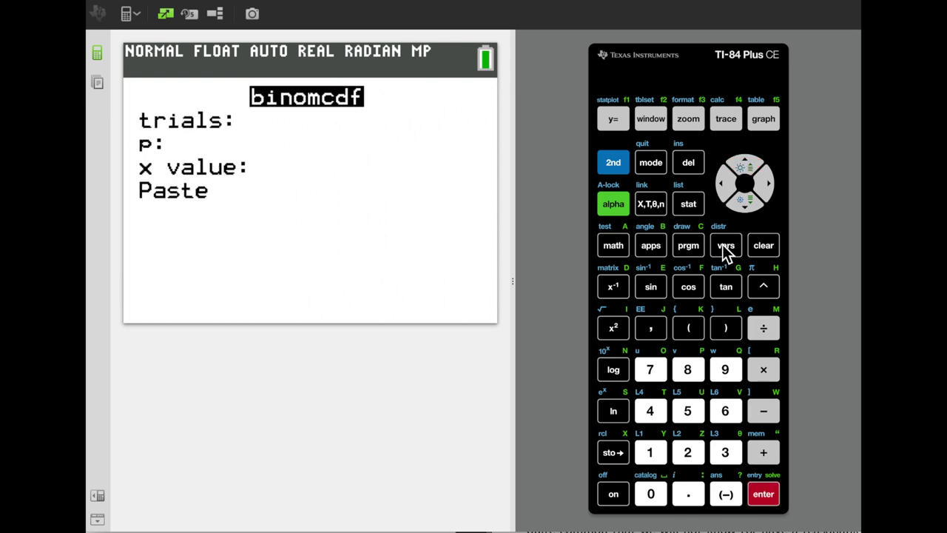
Step: Evaluate binomcdf with 40 trials, p of 0.78 and an x value of 20
{"action": "type", "text": "20"}
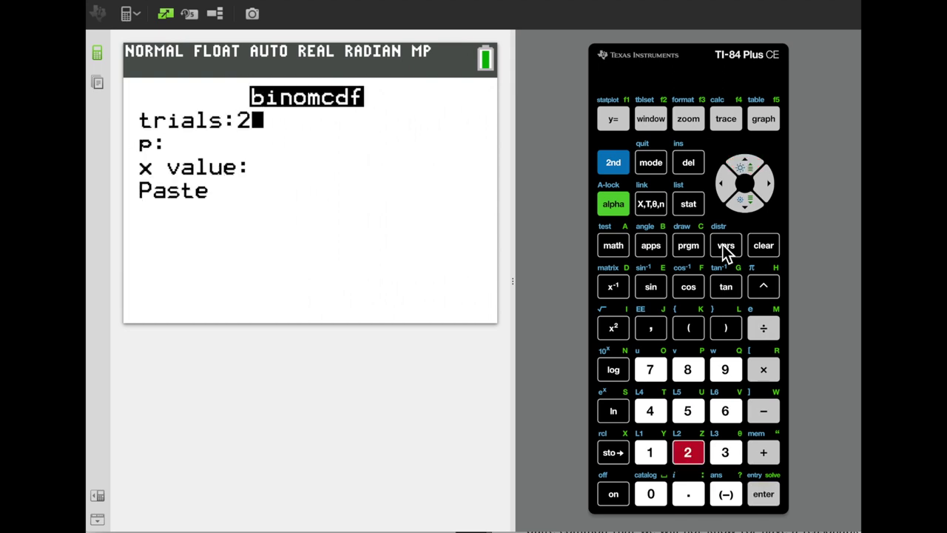
{"action": "key", "text": "Left"}
{"action": "key", "text": "Left"}
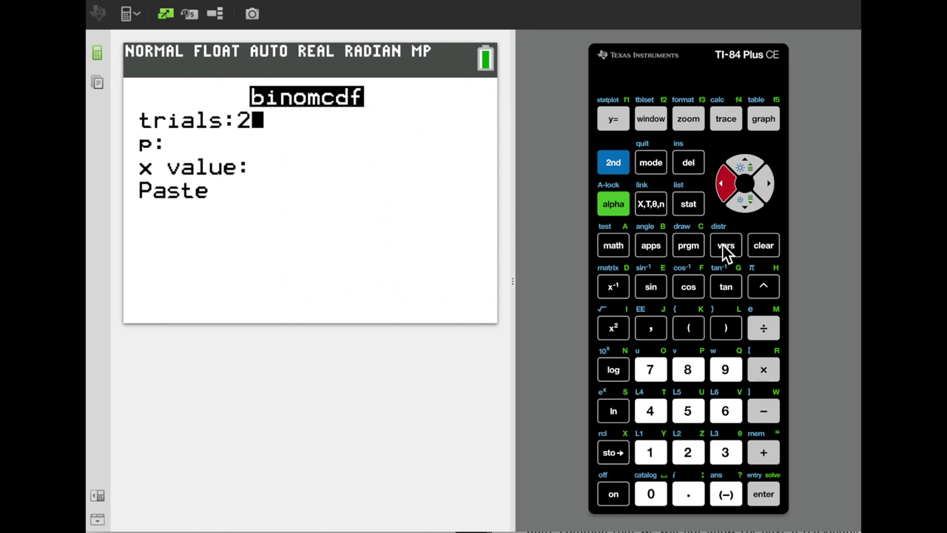
{"action": "type", "text": "40"}
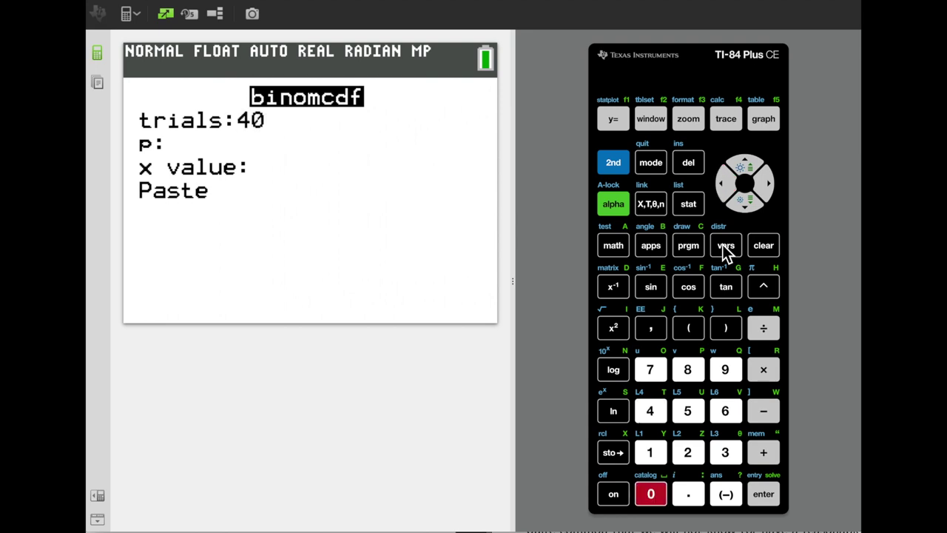
{"action": "key", "text": "Return"}
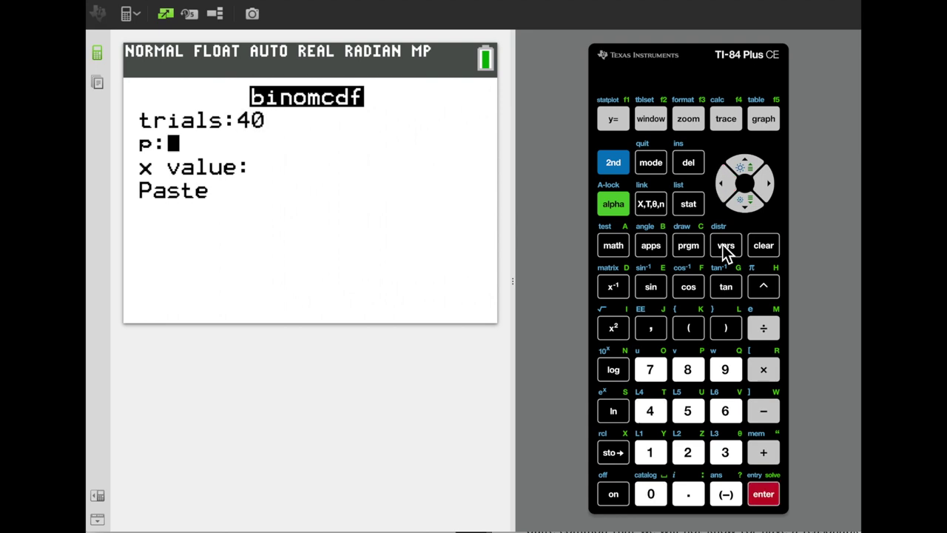
{"action": "type", "text": "0.78"}
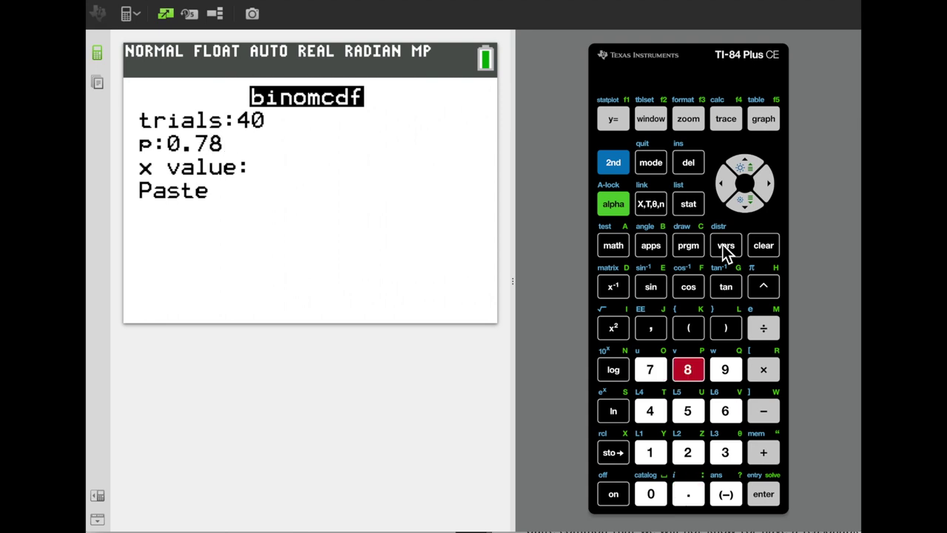
{"action": "key", "text": "Return"}
{"action": "type", "text": "20"}
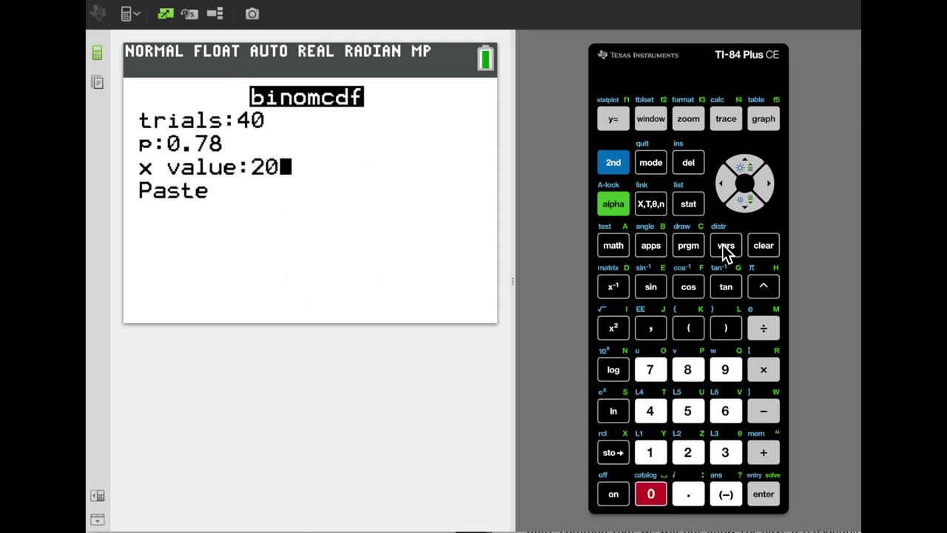
{"action": "key", "text": "Return"}
{"action": "key", "text": "Return"}
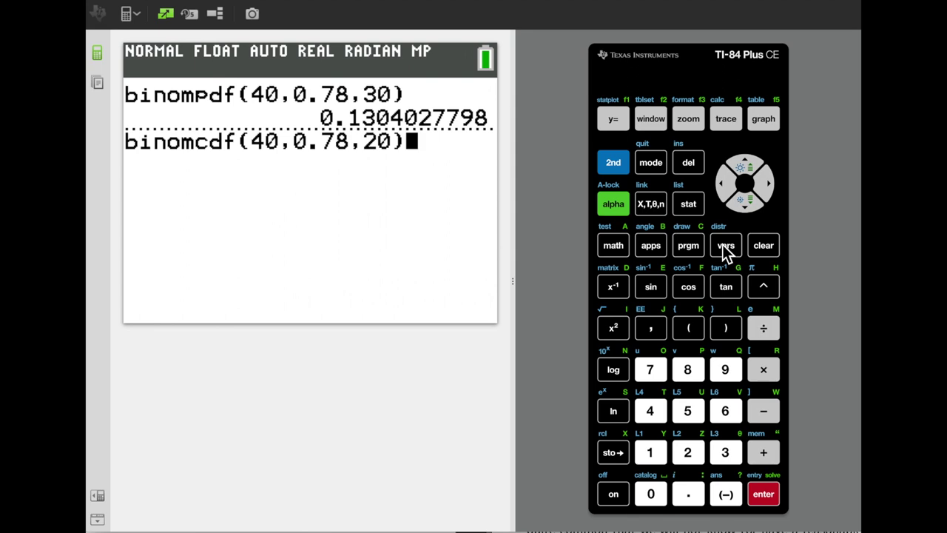
{"action": "key", "text": "Return"}
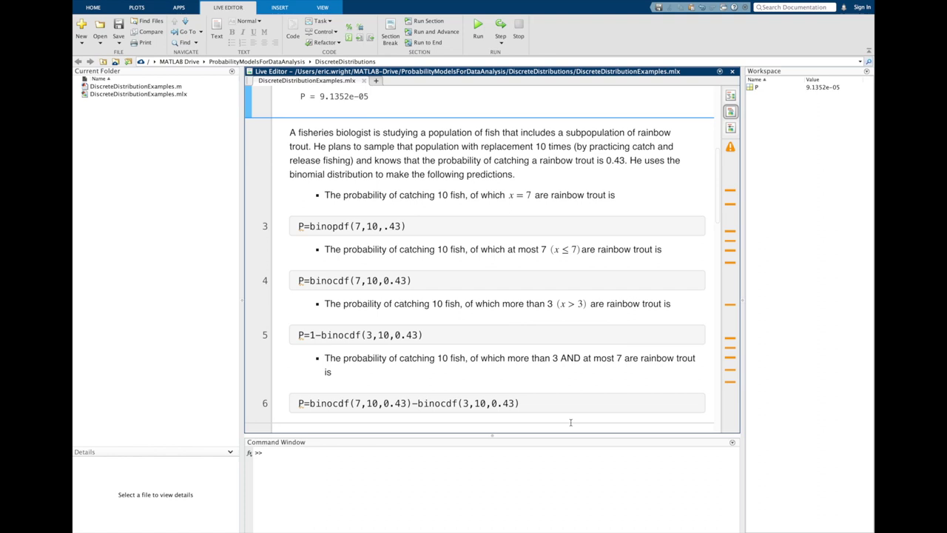
Step: Switch to MATLAB, review the more-than-3 and combined-range expressions for rainbow trout, and run the fisheries biologist section
{"action": "left_click_drag", "start_coordinate": [424, 335], "coordinate": [310, 334]}
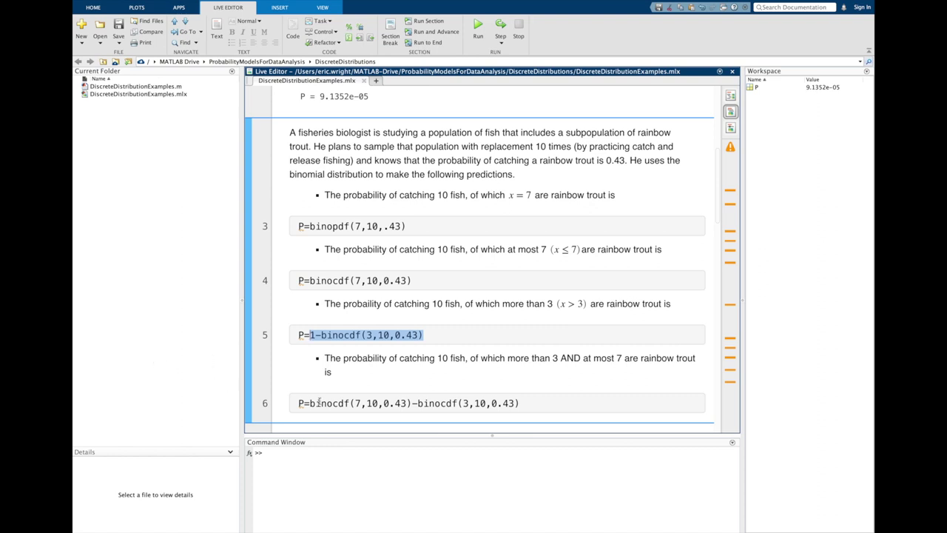
{"action": "left_click_drag", "start_coordinate": [310, 403], "coordinate": [413, 403]}
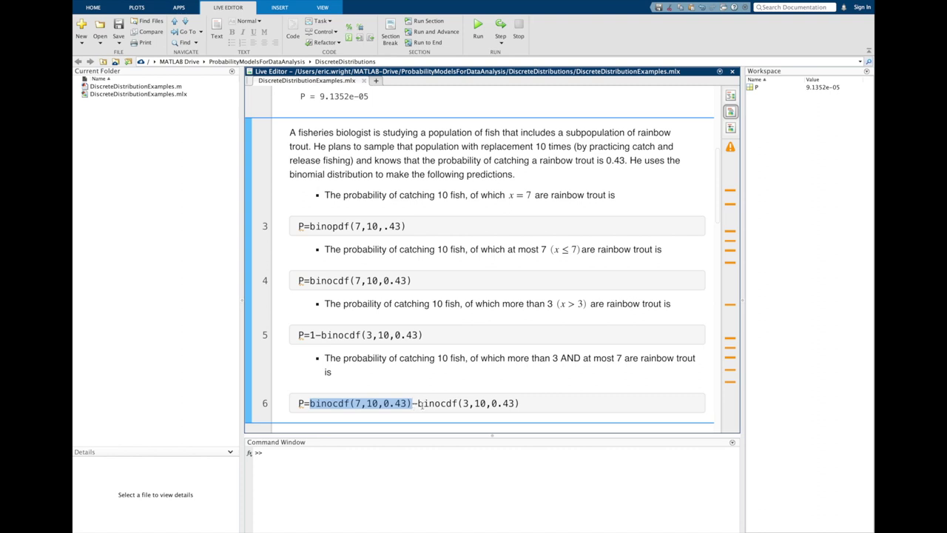
{"action": "left_click_drag", "start_coordinate": [417, 404], "coordinate": [521, 404]}
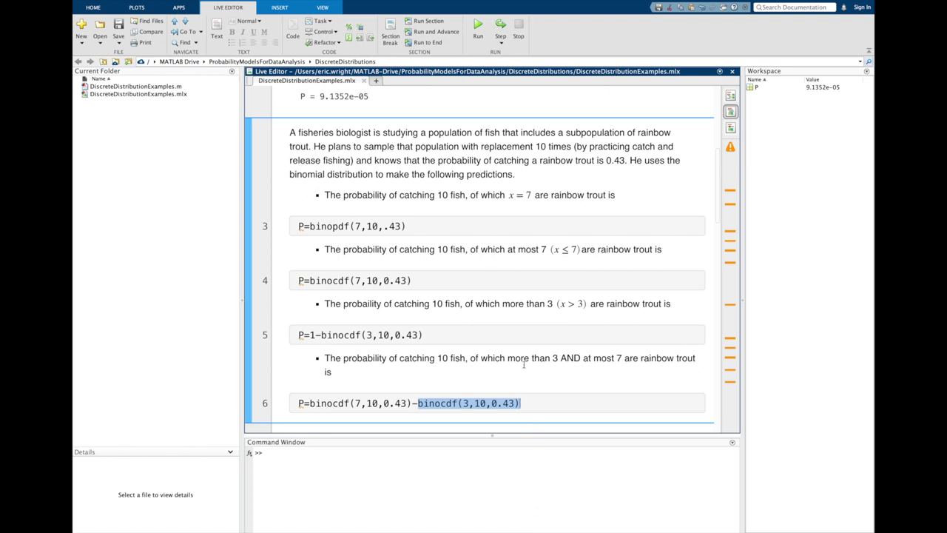
{"action": "key", "text": "F5"}
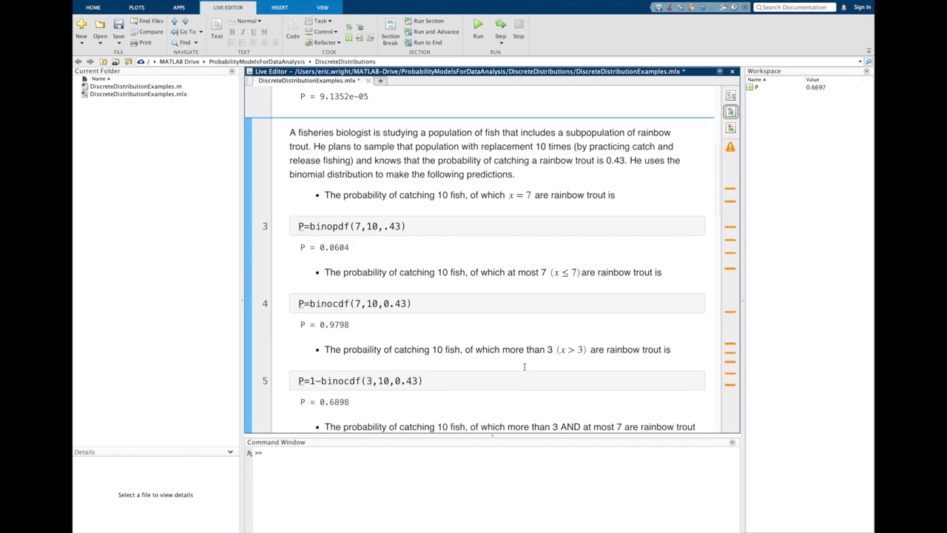
{"action": "scroll", "coordinate": [559, 362], "scroll_direction": "down", "scroll_amount": 1}
{"action": "scroll", "coordinate": [560, 362], "scroll_direction": "down", "scroll_amount": 3}
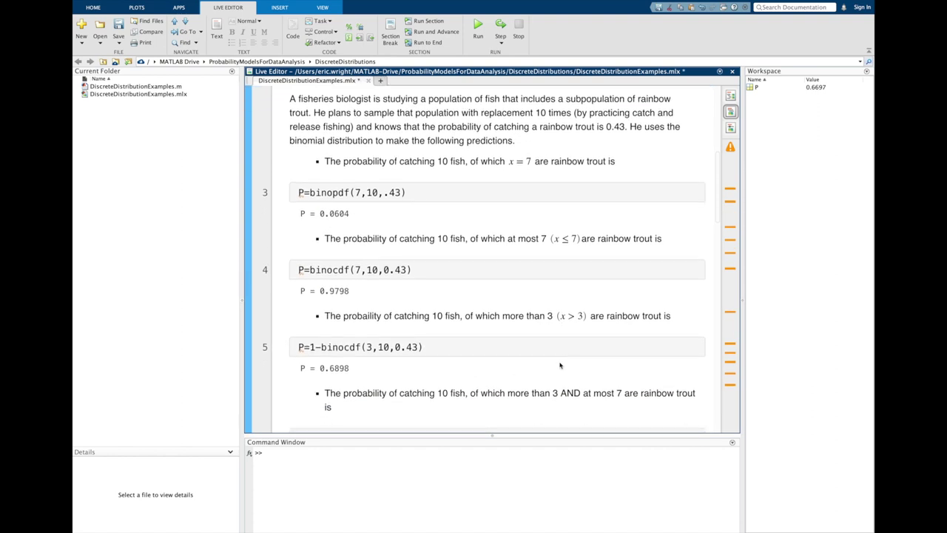
{"action": "scroll", "coordinate": [559, 361], "scroll_direction": "down", "scroll_amount": 3}
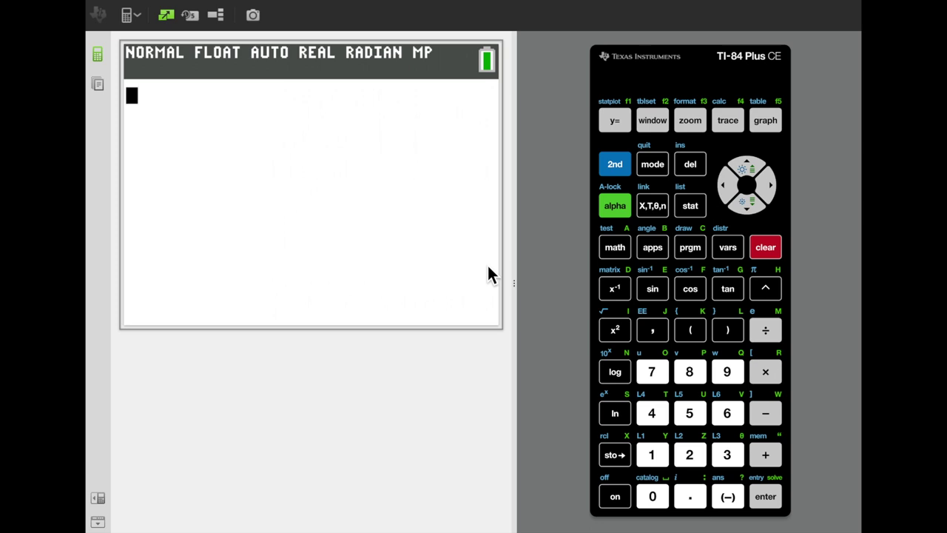
Step: Open the binompdf entry form from the distribution functions
{"action": "left_click", "coordinate": [619, 173]}
{"action": "left_click", "coordinate": [727, 248]}
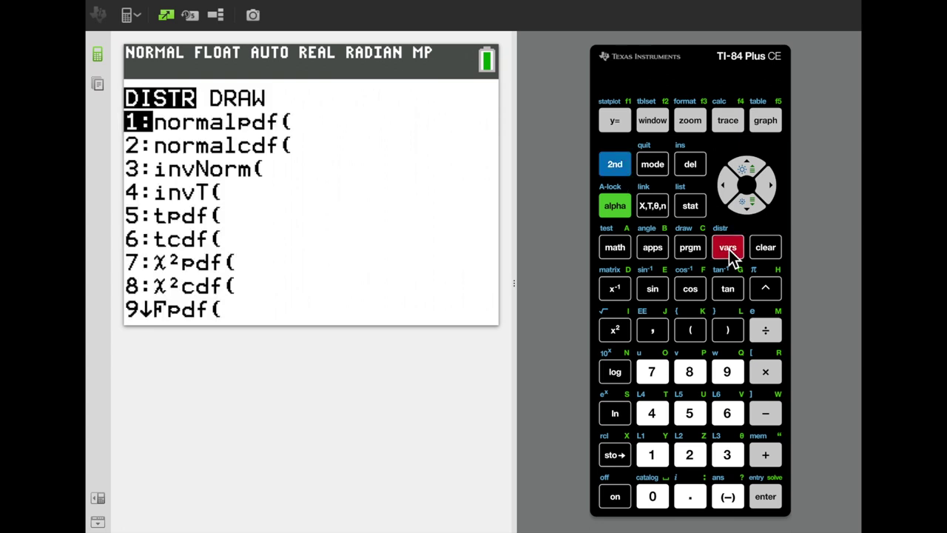
{"action": "key", "text": "Up"}
{"action": "key", "text": "Up"}
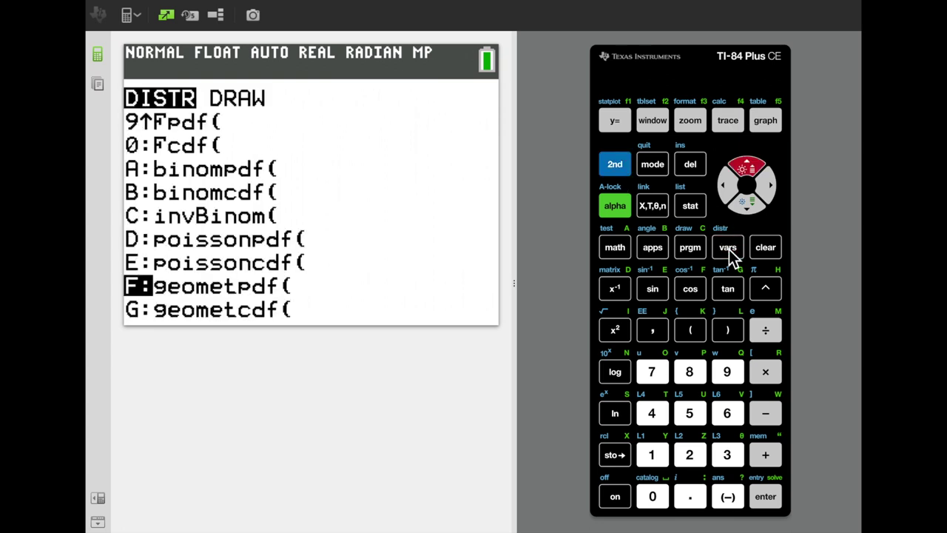
{"action": "key", "text": "Up"}
{"action": "key", "text": "Up"}
{"action": "key", "text": "Up"}
{"action": "key", "text": "Up"}
{"action": "key", "text": "Up"}
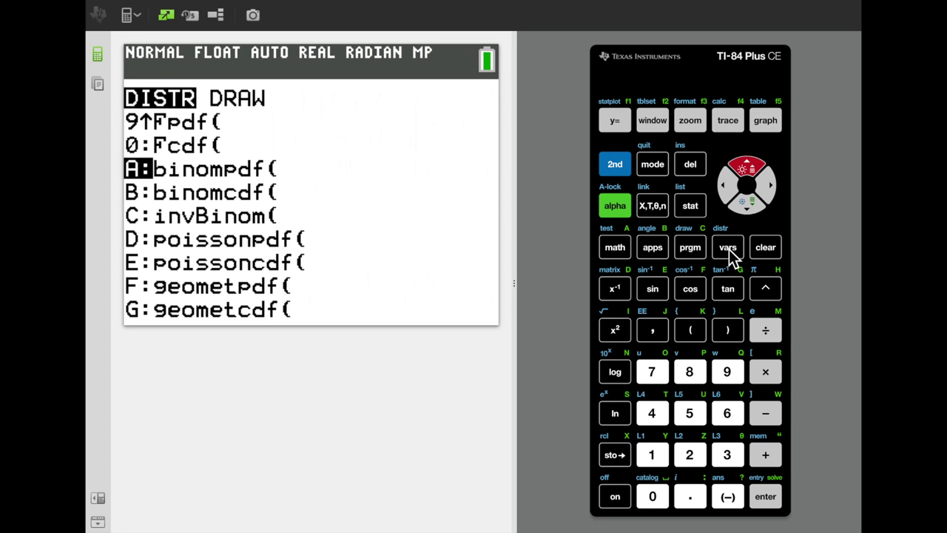
{"action": "key", "text": "Return"}
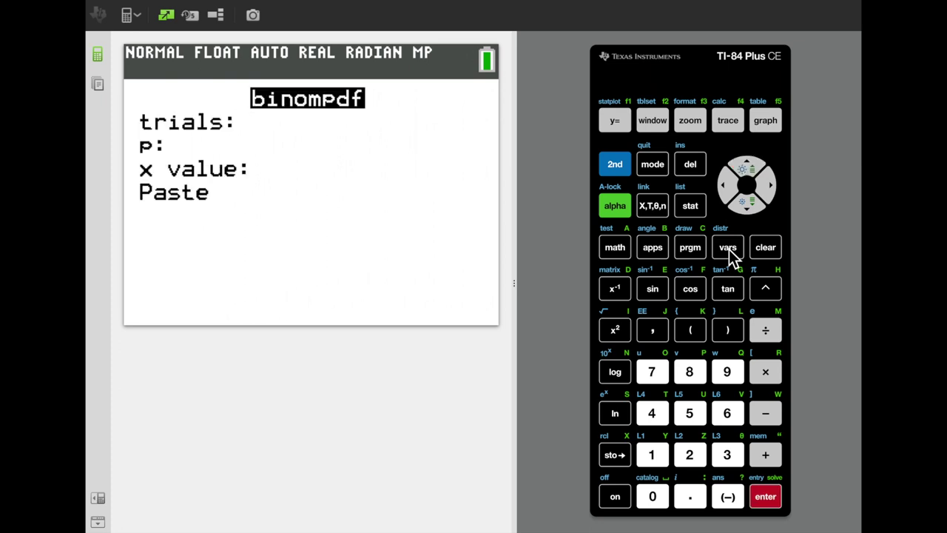
Step: Evaluate binompdf with 10 trials, p of 0.43 and an x value of 7
{"action": "type", "text": "10"}
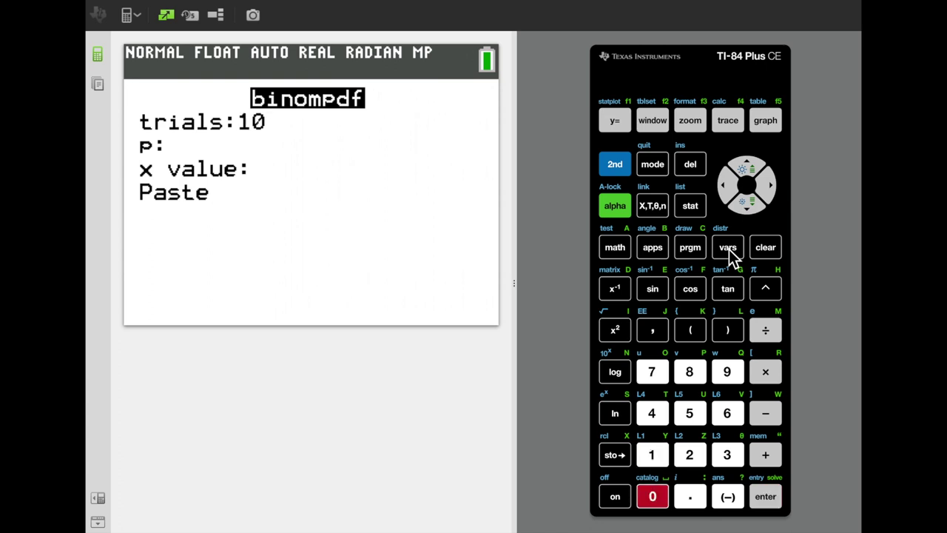
{"action": "key", "text": "Down"}
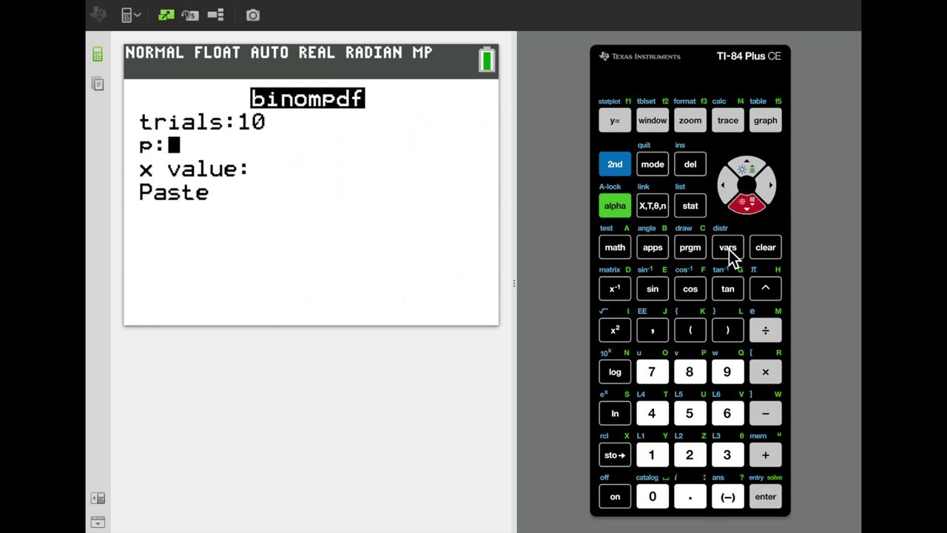
{"action": "type", "text": "0."}
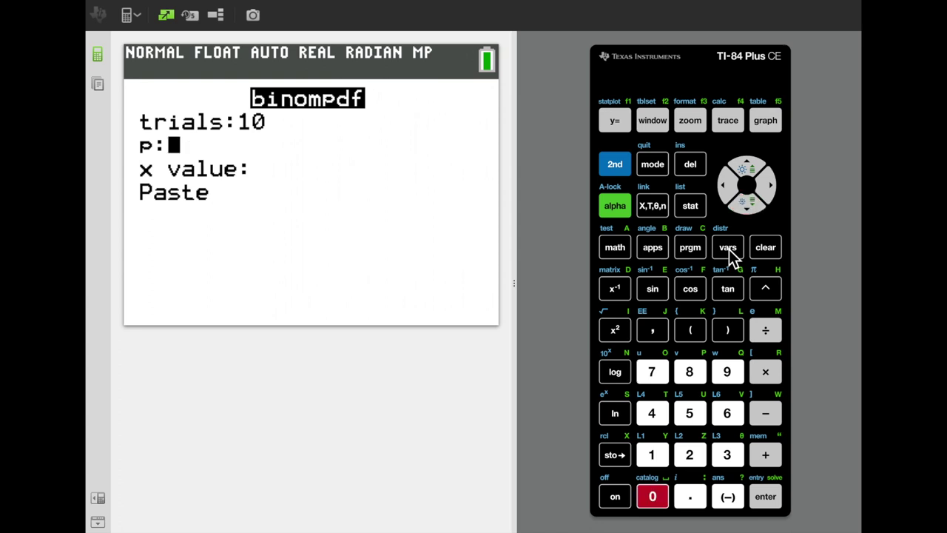
{"action": "type", "text": "43"}
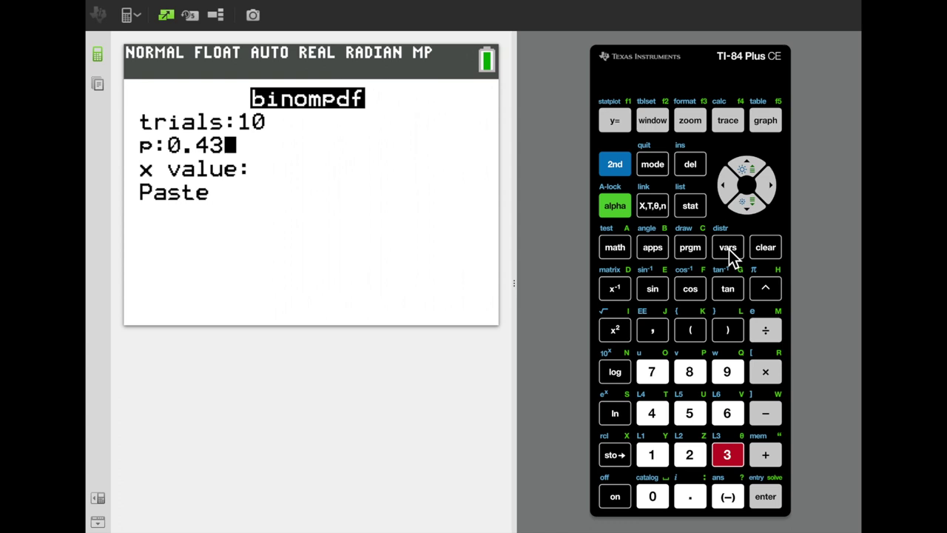
{"action": "key", "text": "Down"}
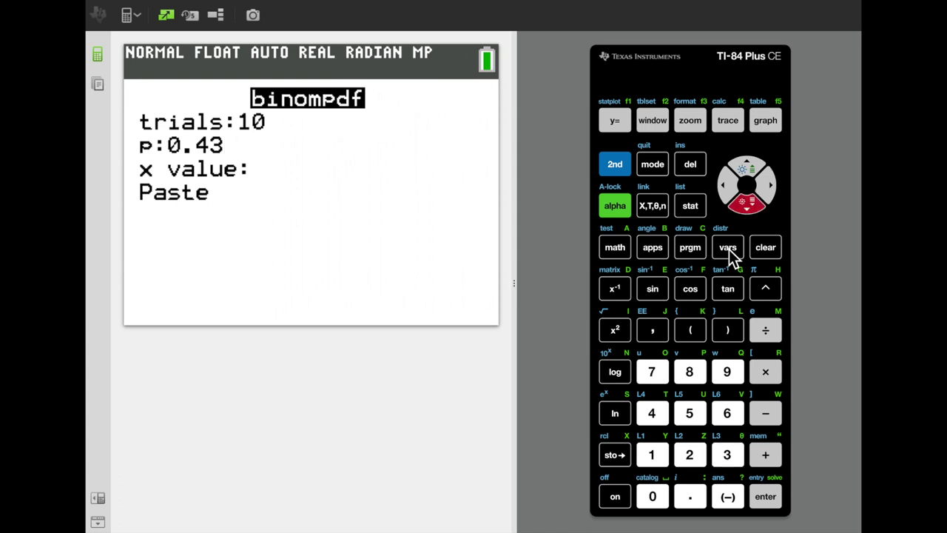
{"action": "type", "text": "7"}
{"action": "key", "text": "Return"}
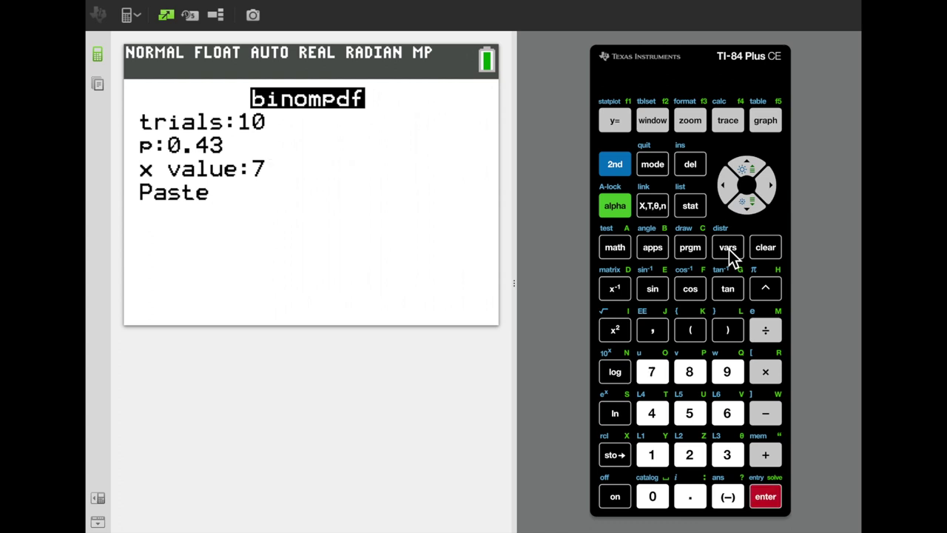
{"action": "key", "text": "Return"}
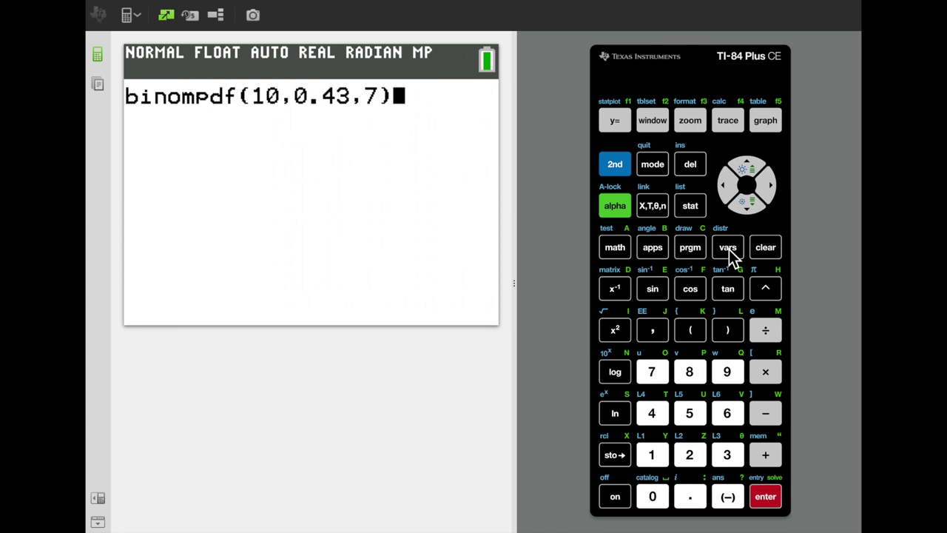
{"action": "key", "text": "Return"}
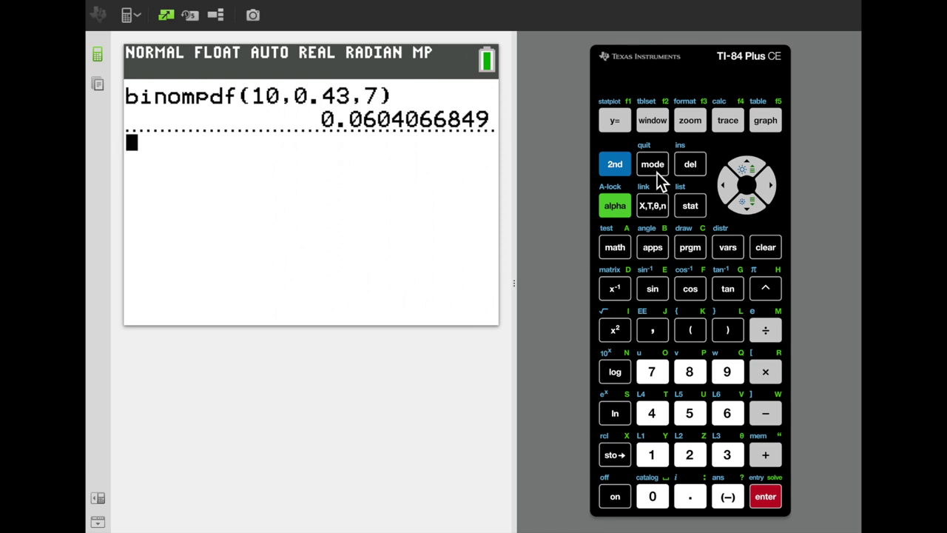
Step: Open the binomcdf entry form from the distribution functions
{"action": "left_click", "coordinate": [621, 161]}
{"action": "left_click", "coordinate": [726, 252]}
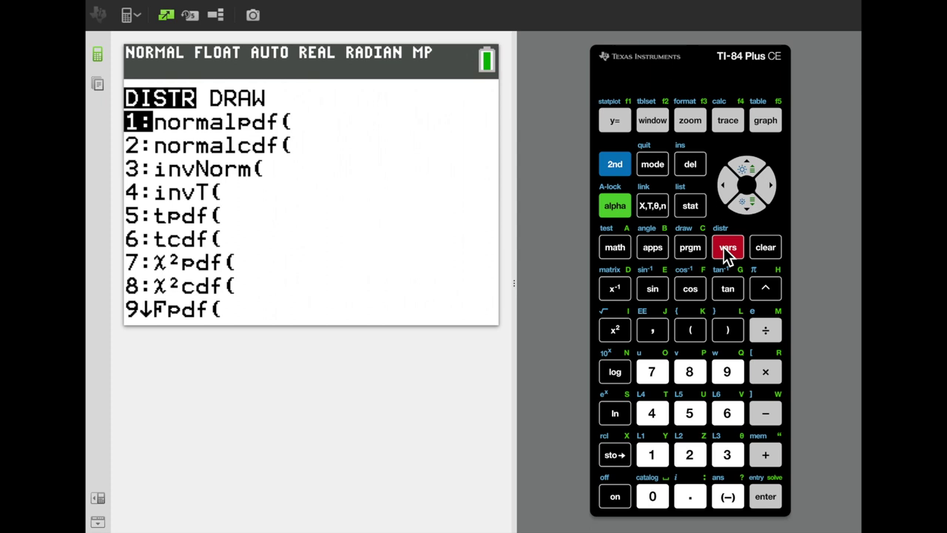
{"action": "key", "text": "Up"}
{"action": "key", "text": "Up"}
{"action": "key", "text": "Up"}
{"action": "key", "text": "Up"}
{"action": "key", "text": "Up"}
{"action": "key", "text": "Up"}
{"action": "key", "text": "Return"}
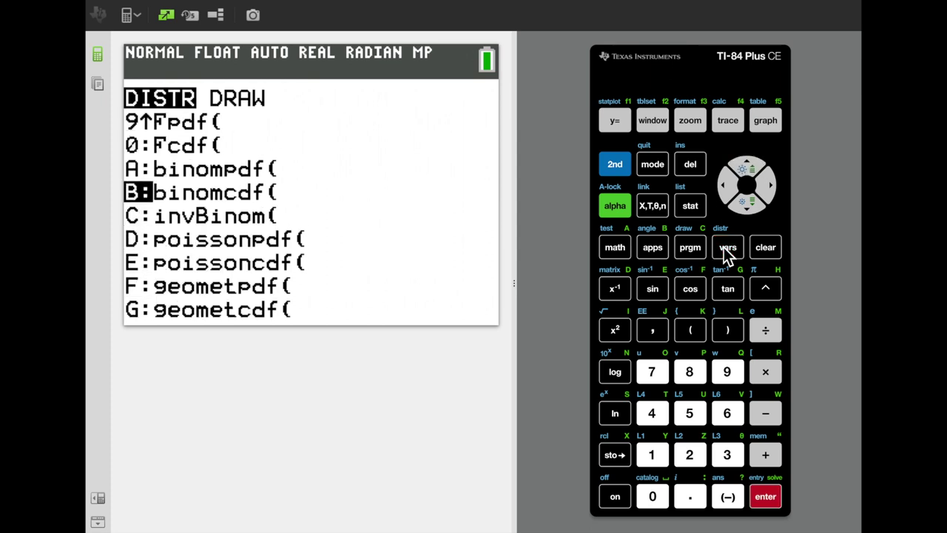
Step: Evaluate binomcdf with 10 trials, p of 0.43 and an x value of 7
{"action": "type", "text": "10"}
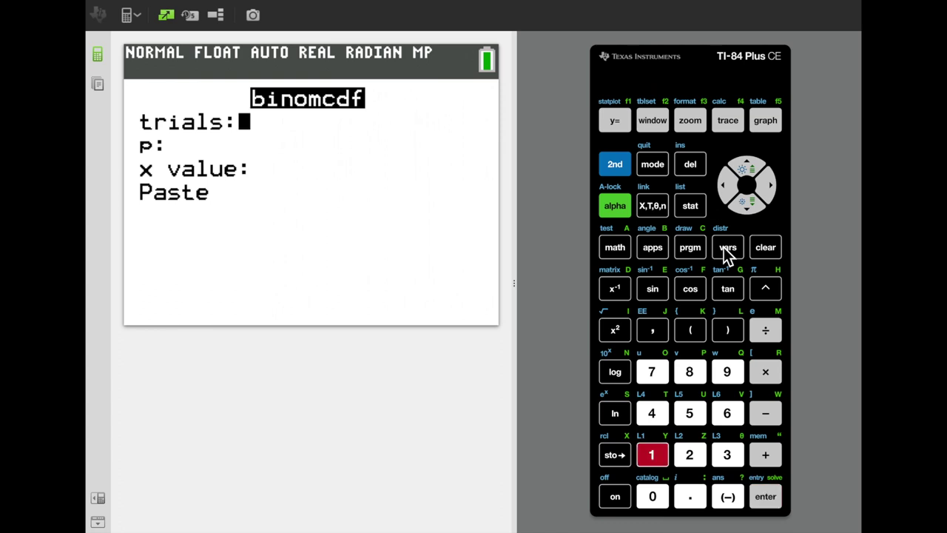
{"action": "key", "text": "Down"}
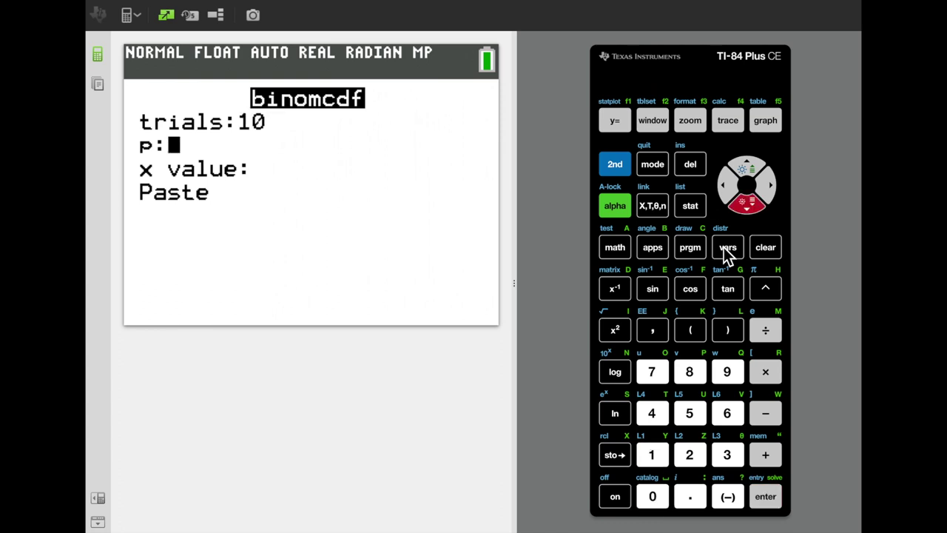
{"action": "type", "text": "0."}
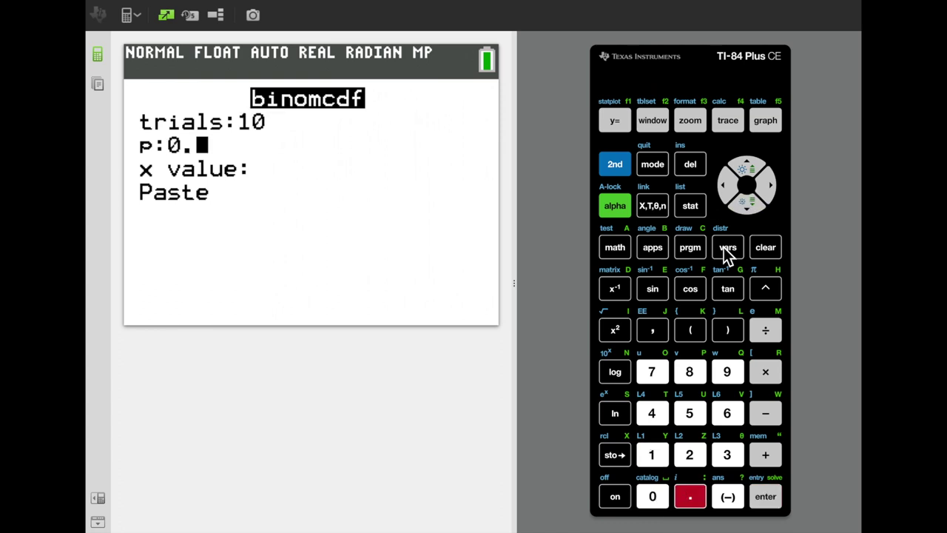
{"action": "type", "text": "43"}
{"action": "key", "text": "Down"}
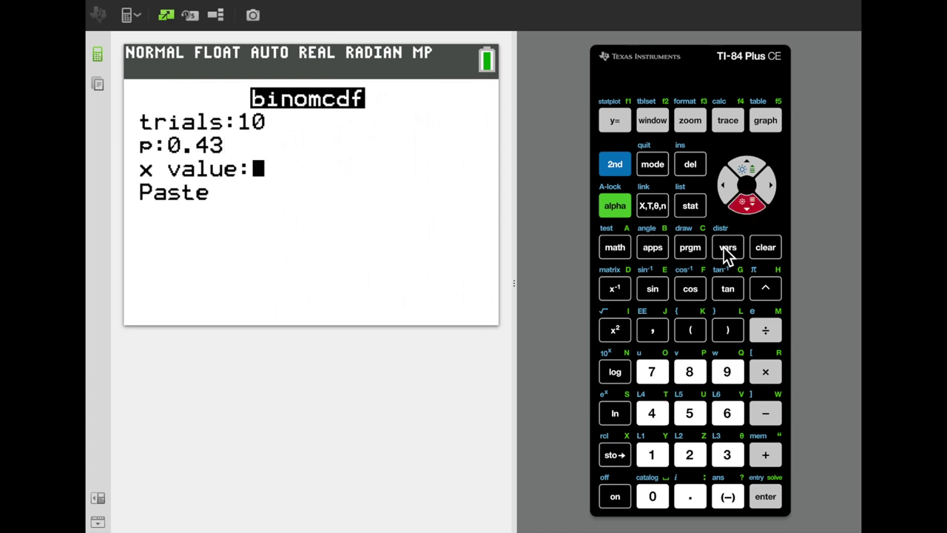
{"action": "type", "text": "7"}
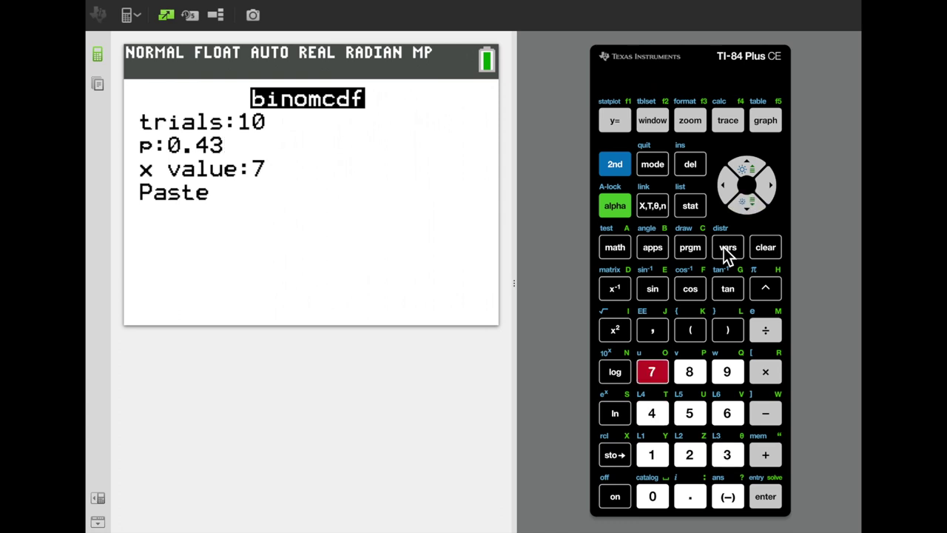
{"action": "key", "text": "Return"}
{"action": "key", "text": "Return"}
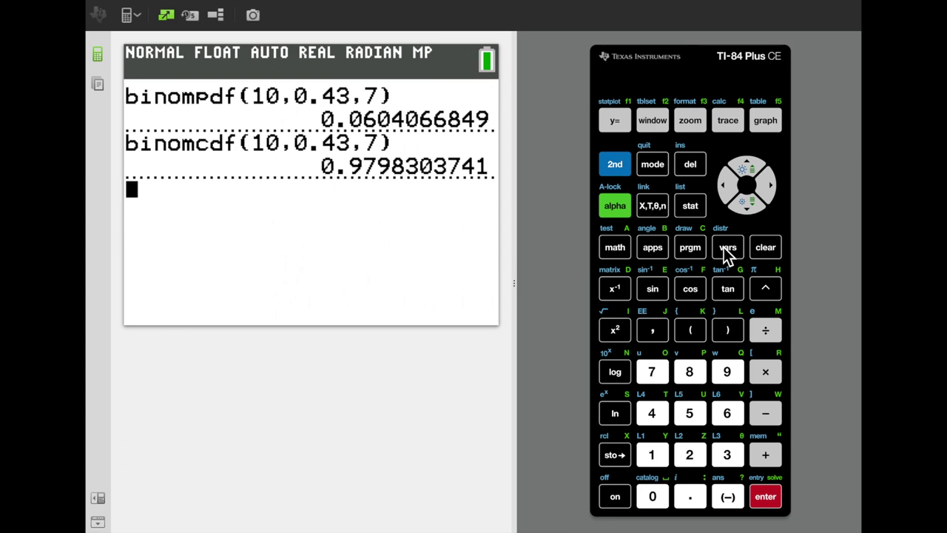
Step: Begin a complement expression with 1 minus and open the binomcdf entry form for its second term
{"action": "left_click", "coordinate": [654, 460]}
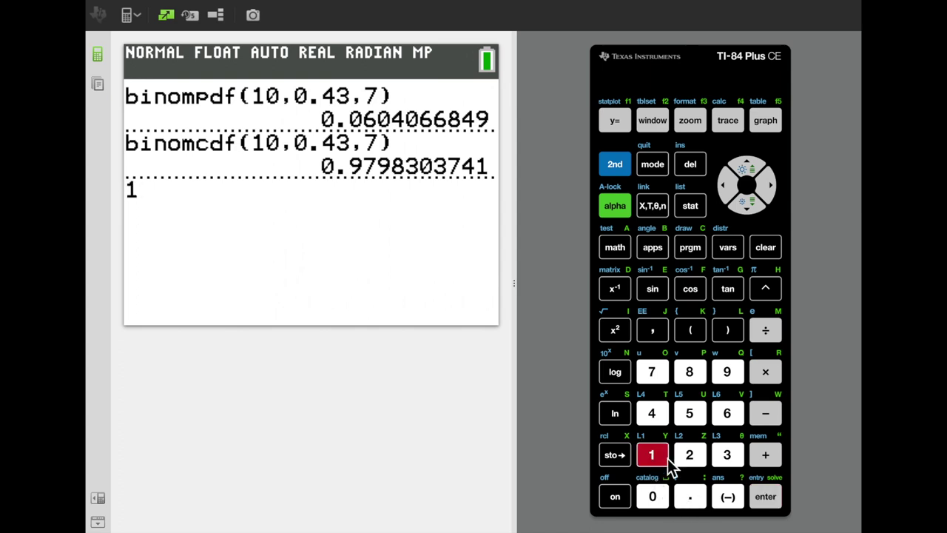
{"action": "left_click", "coordinate": [771, 416]}
{"action": "left_click", "coordinate": [611, 163]}
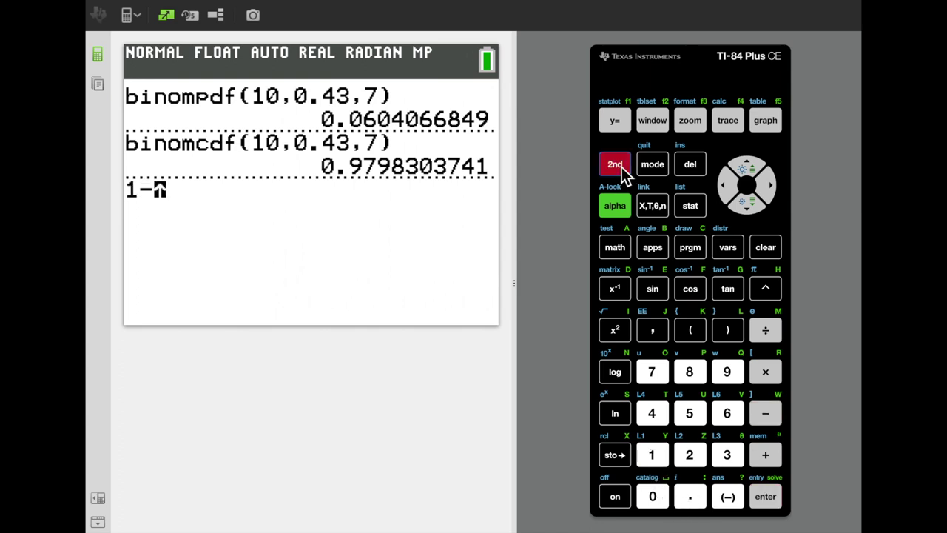
{"action": "left_click", "coordinate": [723, 244]}
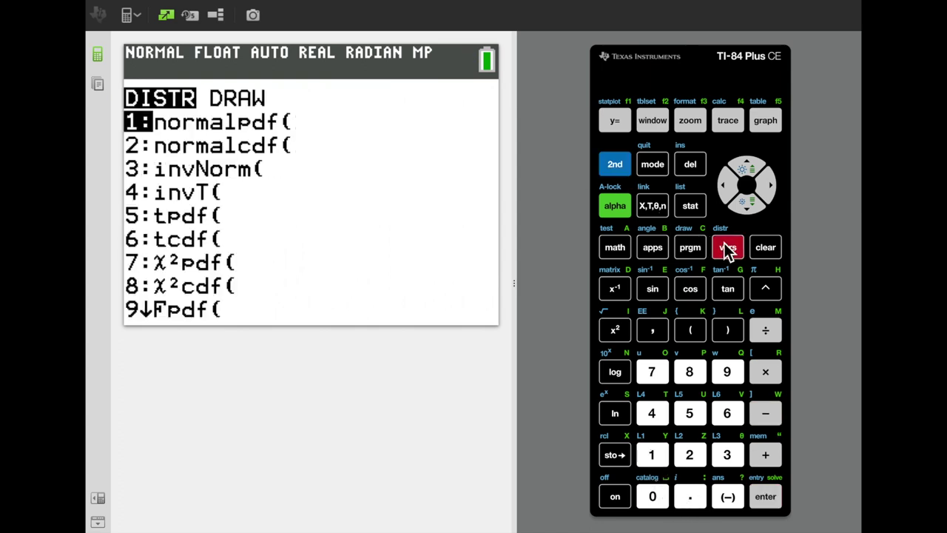
{"action": "key", "text": "Up"}
{"action": "key", "text": "Up"}
{"action": "key", "text": "Up"}
{"action": "key", "text": "Up"}
{"action": "key", "text": "Up"}
{"action": "key", "text": "Up"}
{"action": "key", "text": "Return"}
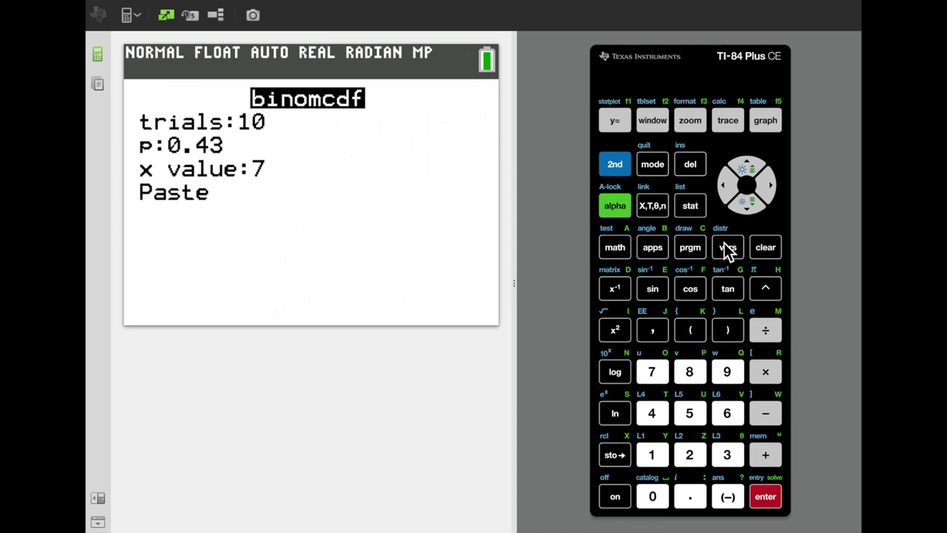
Step: Set the binomcdf x value to 3 and evaluate 1-binomcdf(10,0.43,3)
{"action": "key", "text": "Down"}
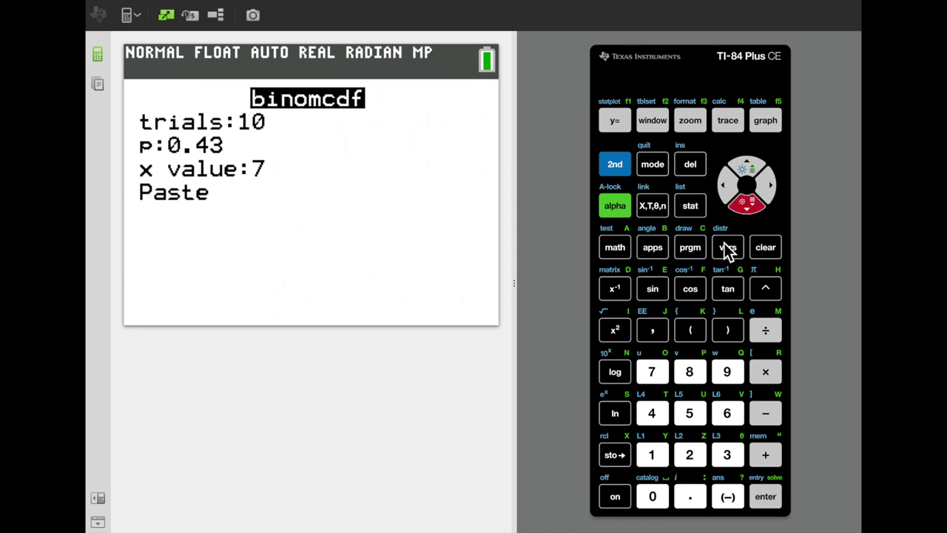
{"action": "key", "text": "Down"}
{"action": "type", "text": "3"}
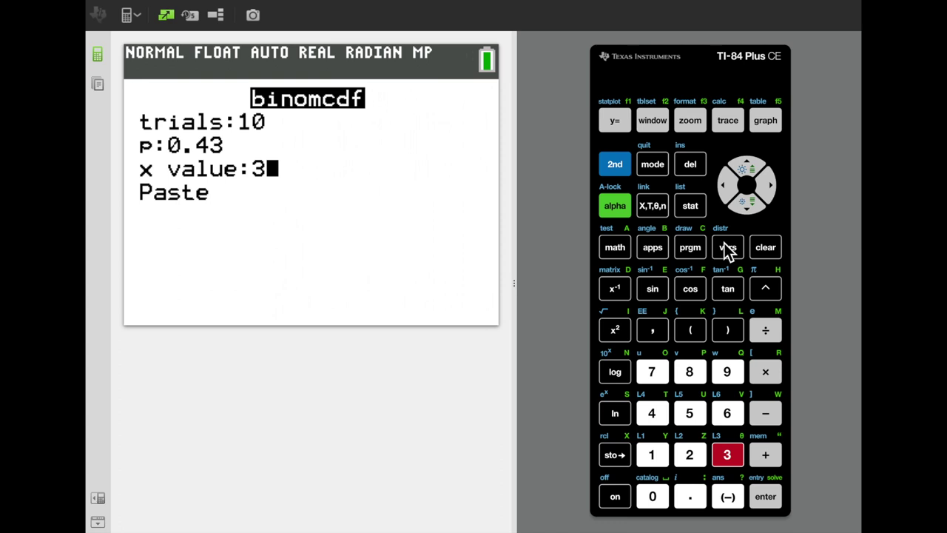
{"action": "key", "text": "Return"}
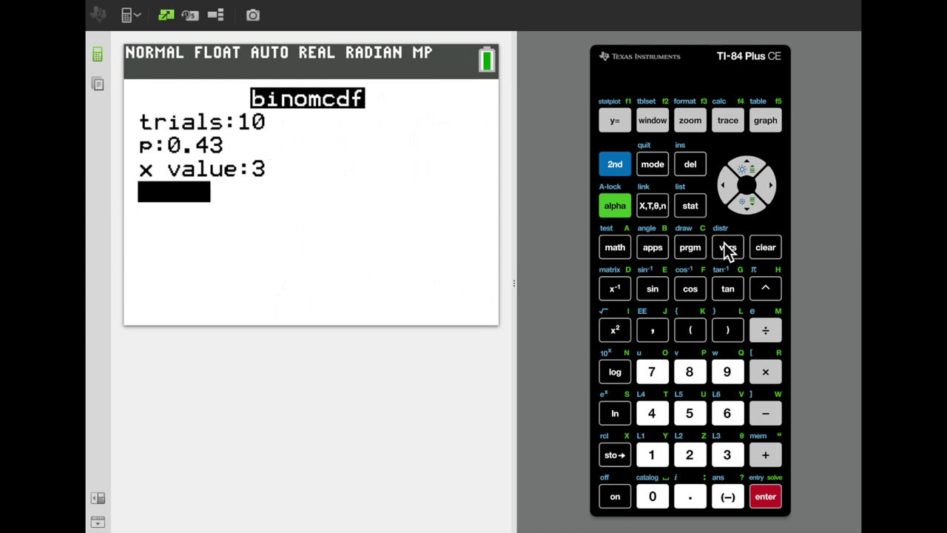
{"action": "key", "text": "Return"}
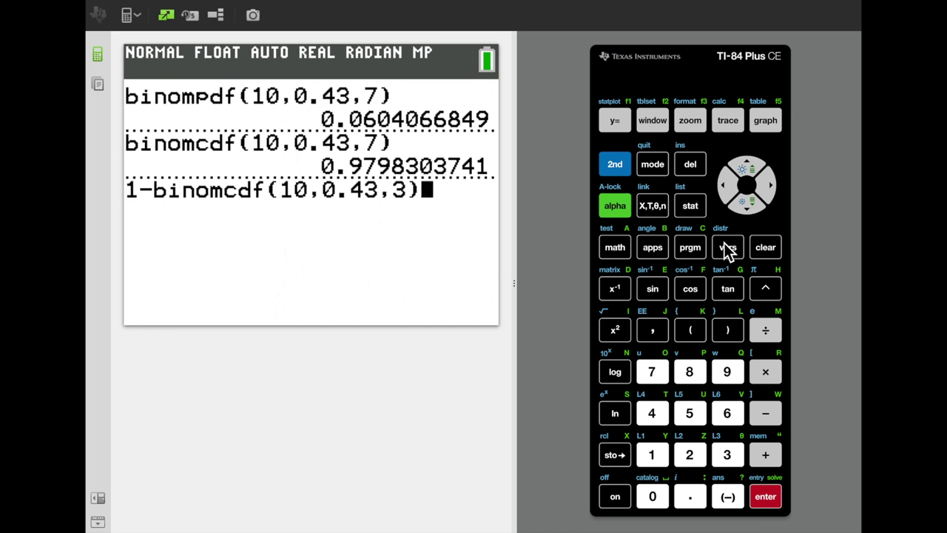
{"action": "key", "text": "Return"}
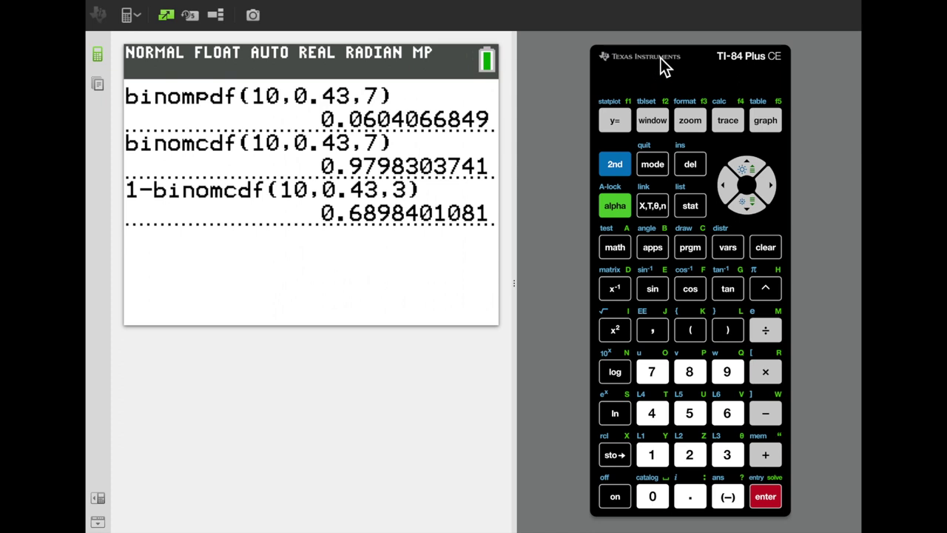
Step: Reopen the binomcdf entry form from the distribution functions for a new expression
{"action": "left_click", "coordinate": [615, 167]}
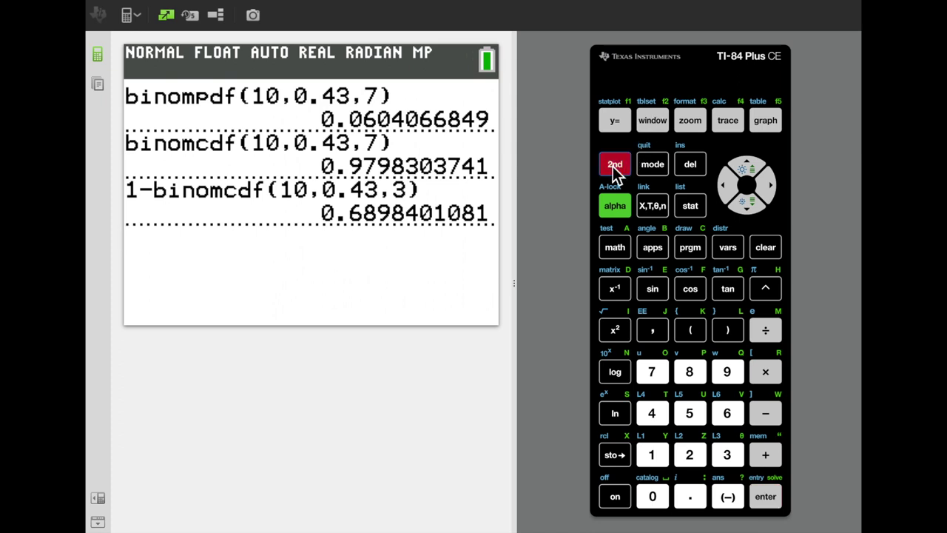
{"action": "left_click", "coordinate": [723, 246]}
{"action": "key", "text": "Up"}
{"action": "key", "text": "Up"}
{"action": "key", "text": "Up"}
{"action": "key", "text": "Up"}
{"action": "key", "text": "Up"}
{"action": "key", "text": "Up"}
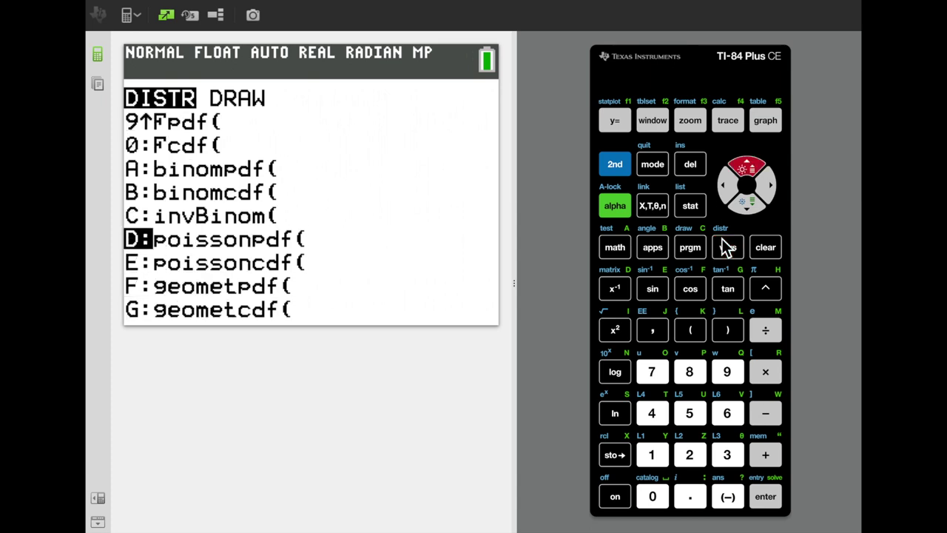
{"action": "key", "text": "Return"}
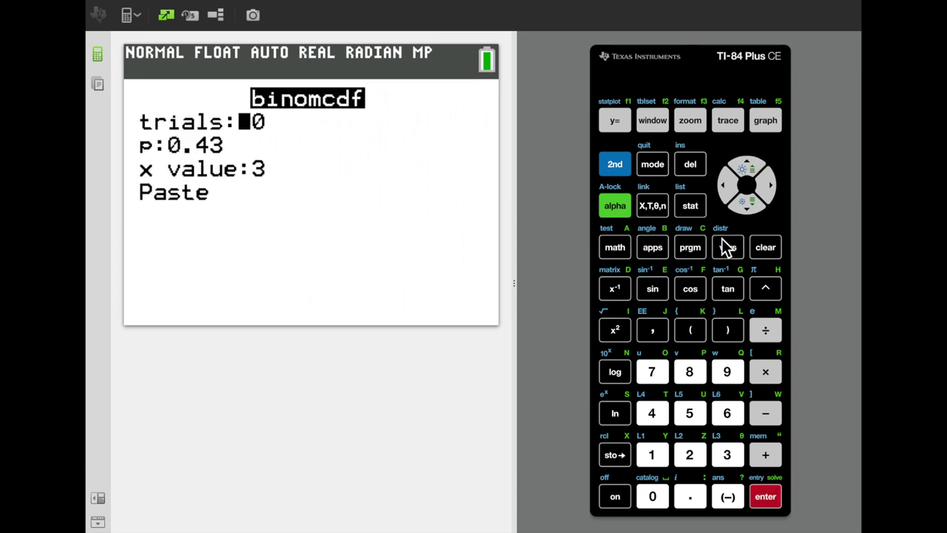
Step: Set the binomcdf x value to 7 and paste binomcdf(10,0.43,7) onto the home screen
{"action": "key", "text": "Down"}
{"action": "key", "text": "Down"}
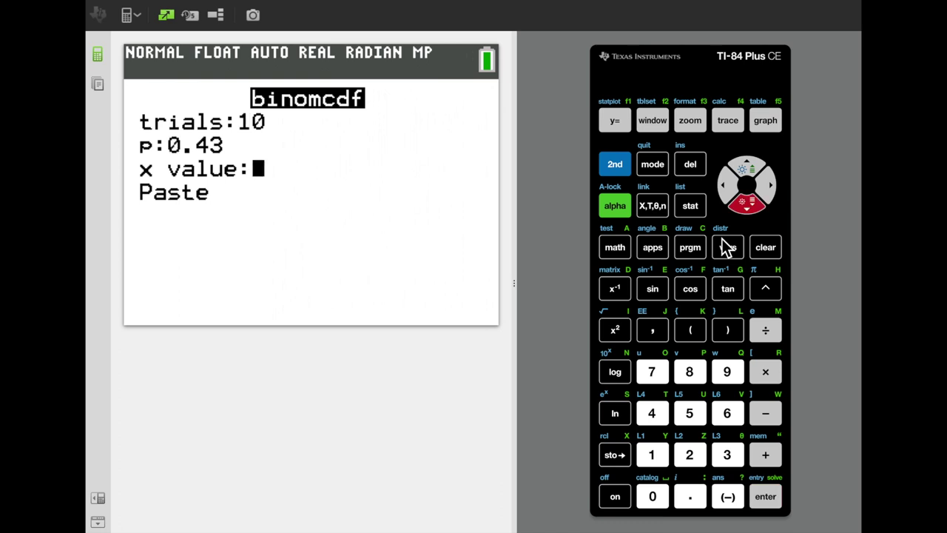
{"action": "type", "text": "7"}
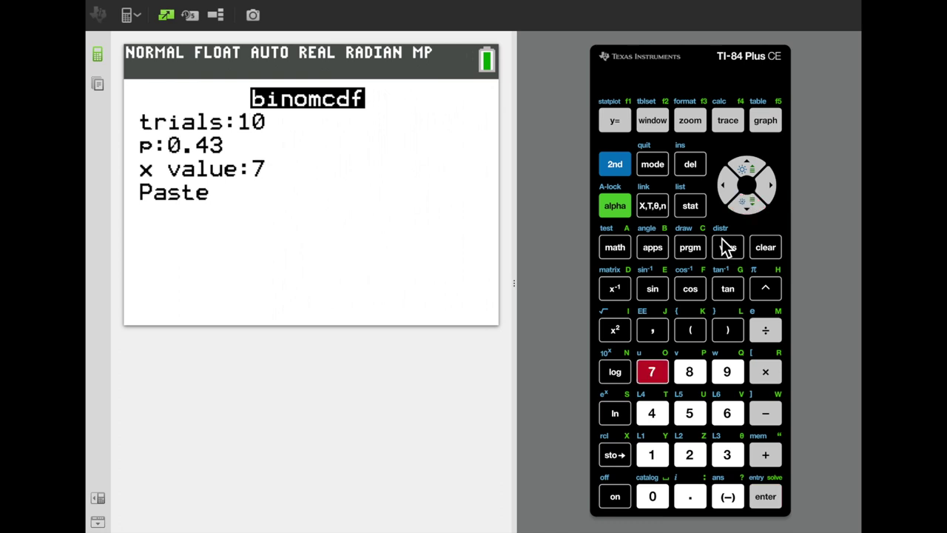
{"action": "key", "text": "Down"}
{"action": "key", "text": "Return"}
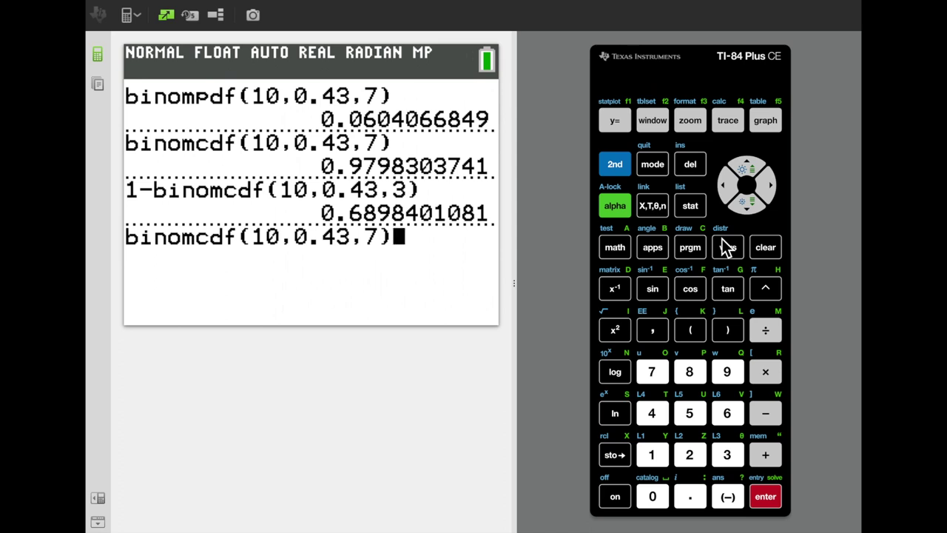
Step: Append a minus sign to binomcdf(10,0.43,7) and open the binomcdf entry form for the subtracted term
{"action": "type", "text": "-"}
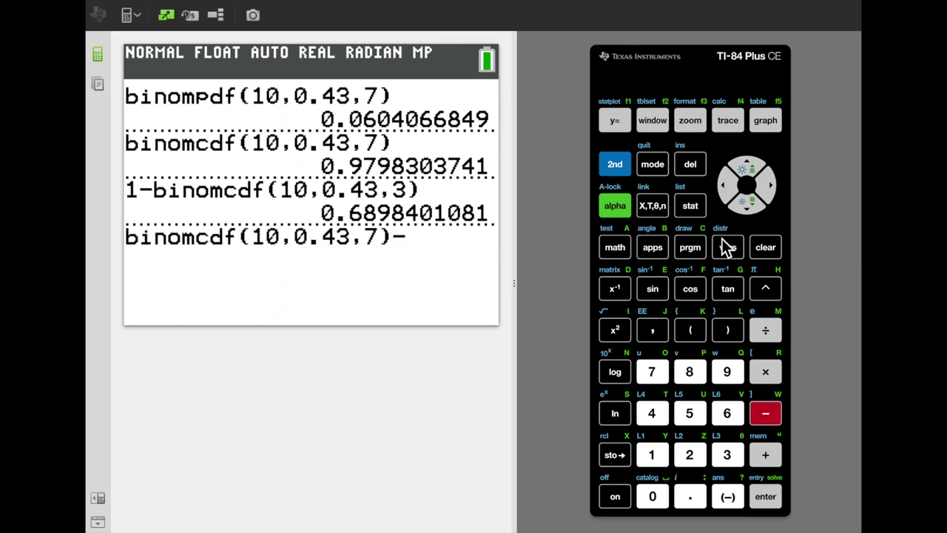
{"action": "left_click", "coordinate": [629, 161]}
{"action": "left_click", "coordinate": [728, 247]}
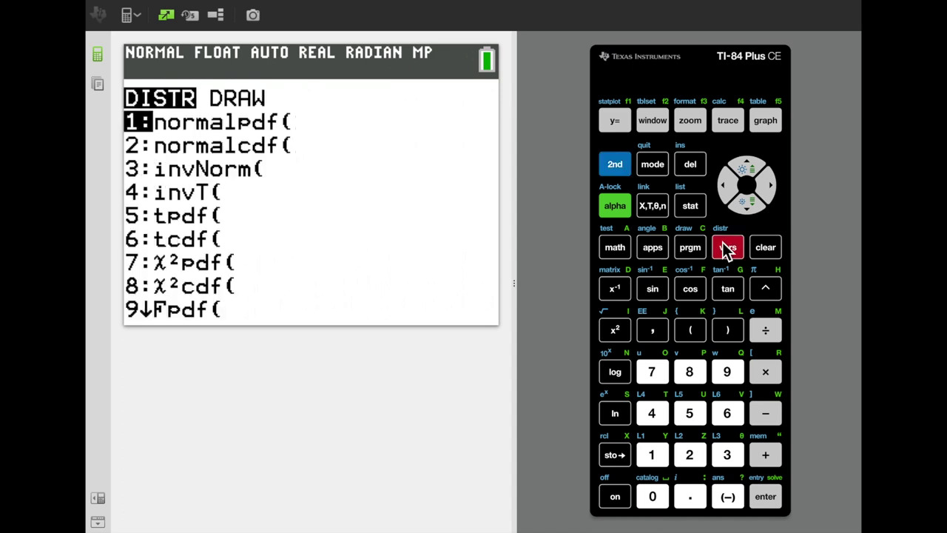
{"action": "key", "text": "Up"}
{"action": "key", "text": "Up"}
{"action": "key", "text": "Up"}
{"action": "key", "text": "Up"}
{"action": "key", "text": "Up"}
{"action": "key", "text": "Up"}
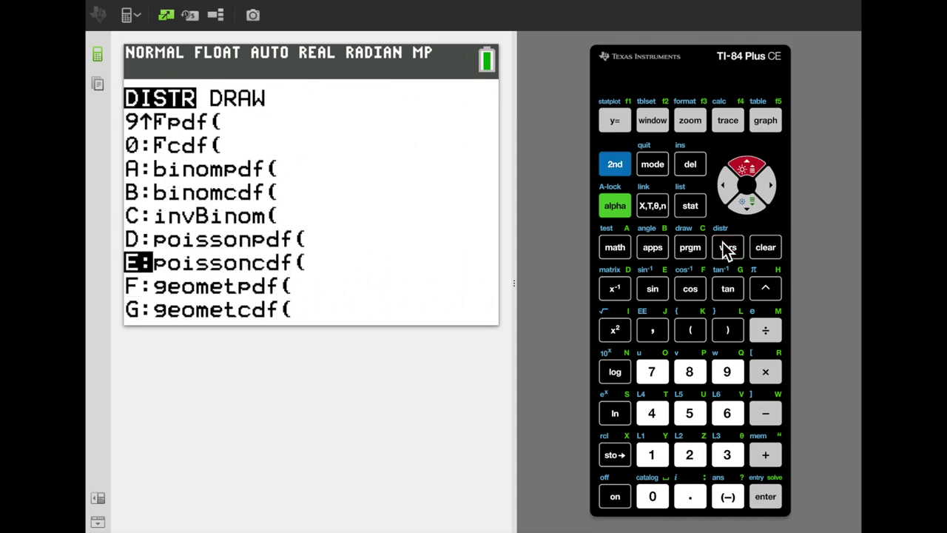
{"action": "key", "text": "Return"}
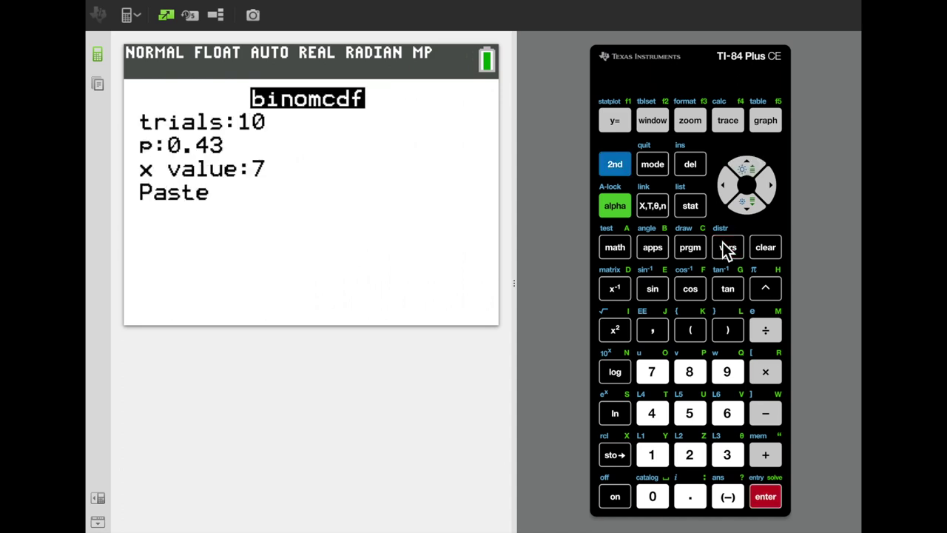
Step: Set the binomcdf x value to 3, paste the term and evaluate binomcdf(10,0.43,7)-binomcdf(10,0.43,3)
{"action": "key", "text": "Down"}
{"action": "key", "text": "Down"}
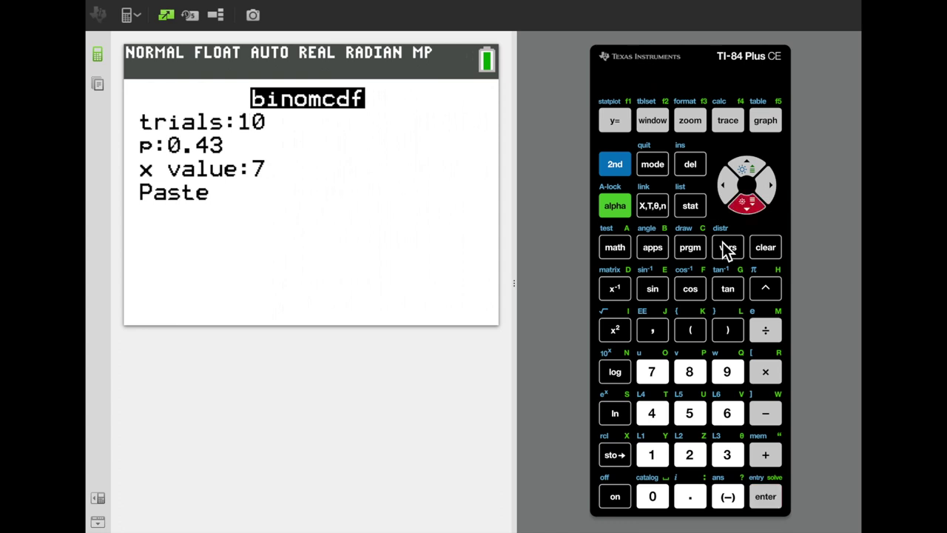
{"action": "type", "text": "3"}
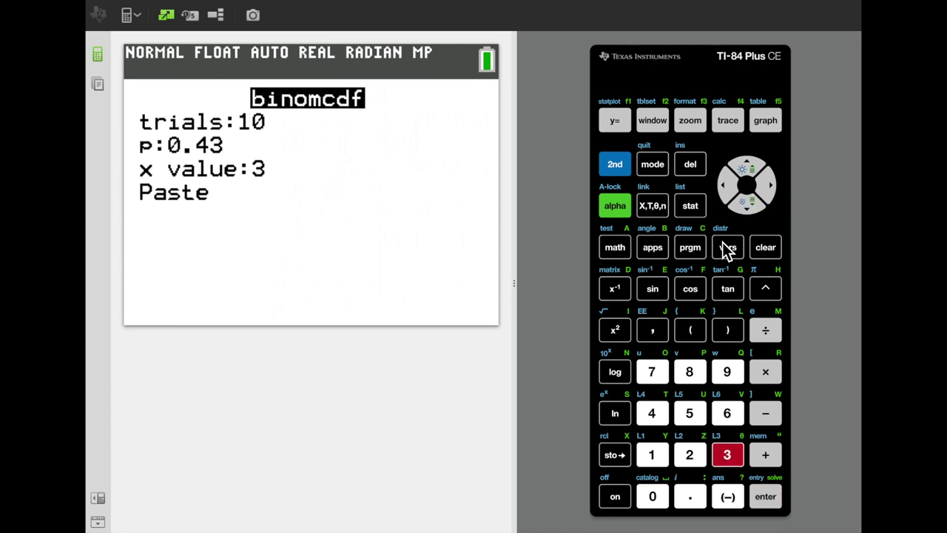
{"action": "key", "text": "Return"}
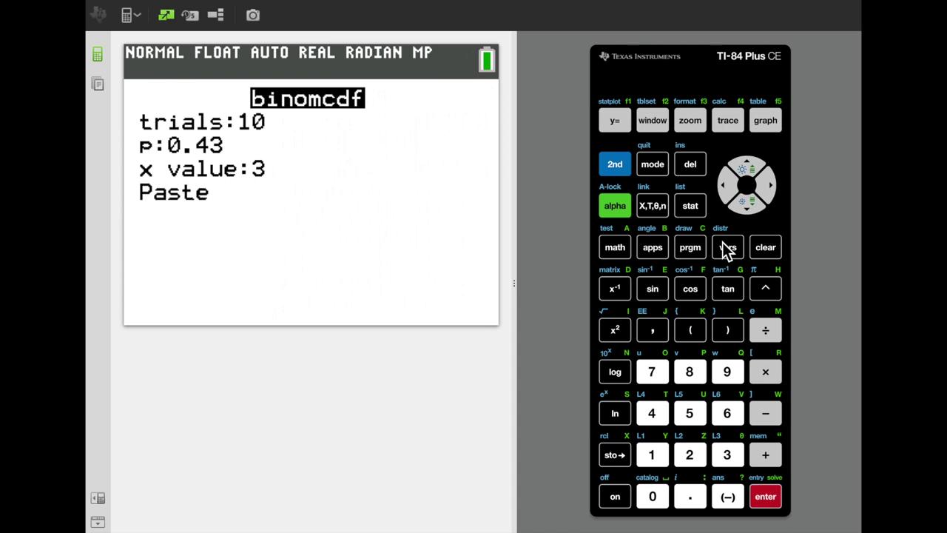
{"action": "key", "text": "Return"}
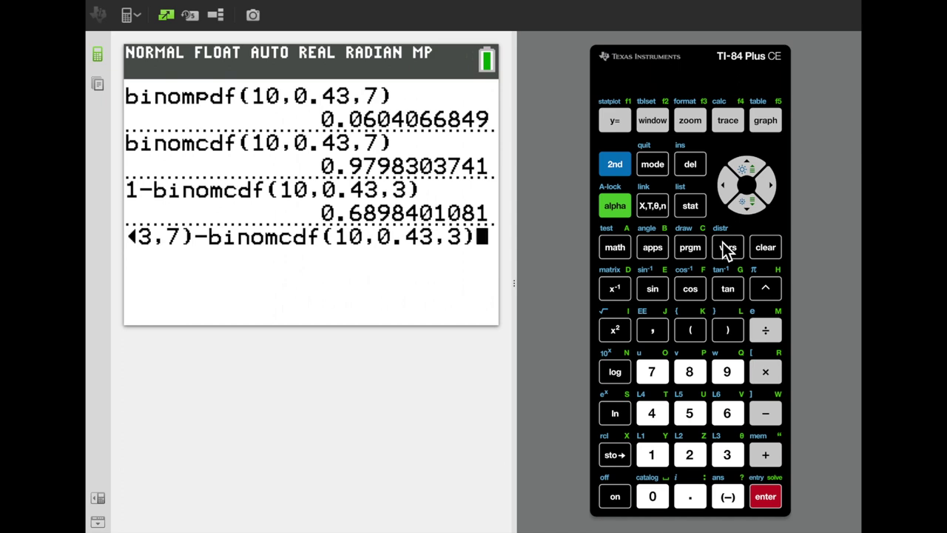
{"action": "key", "text": "Return"}
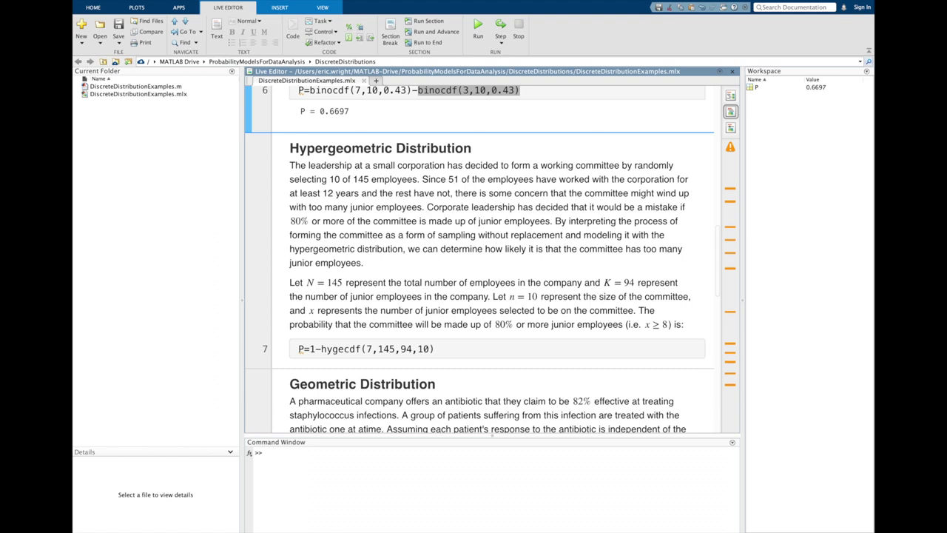
Step: Switch to MATLAB, select P=1-hygecdf(7,145,94,10) in the Hypergeometric Distribution section and run that section
{"action": "left_click", "coordinate": [460, 346]}
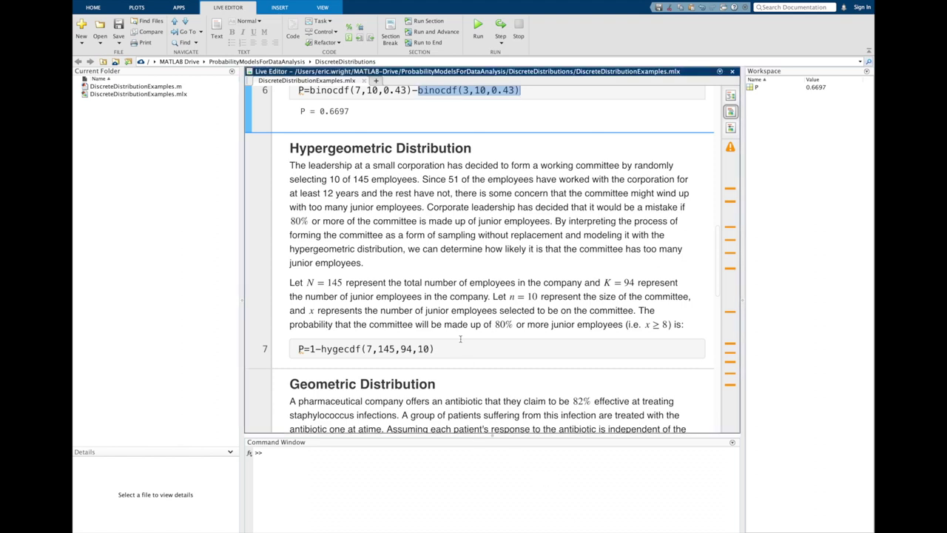
{"action": "left_click_drag", "start_coordinate": [459, 347], "coordinate": [295, 351]}
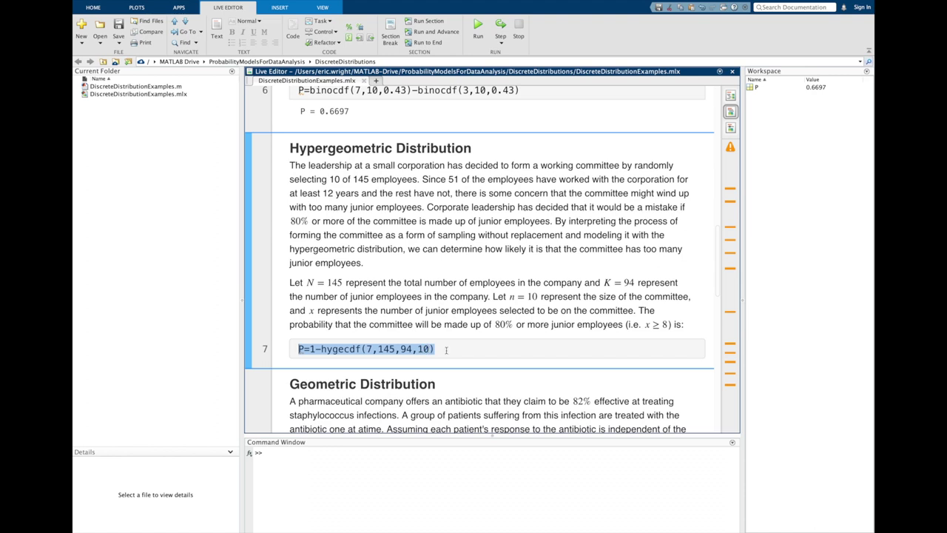
{"action": "key", "text": "super+Return"}
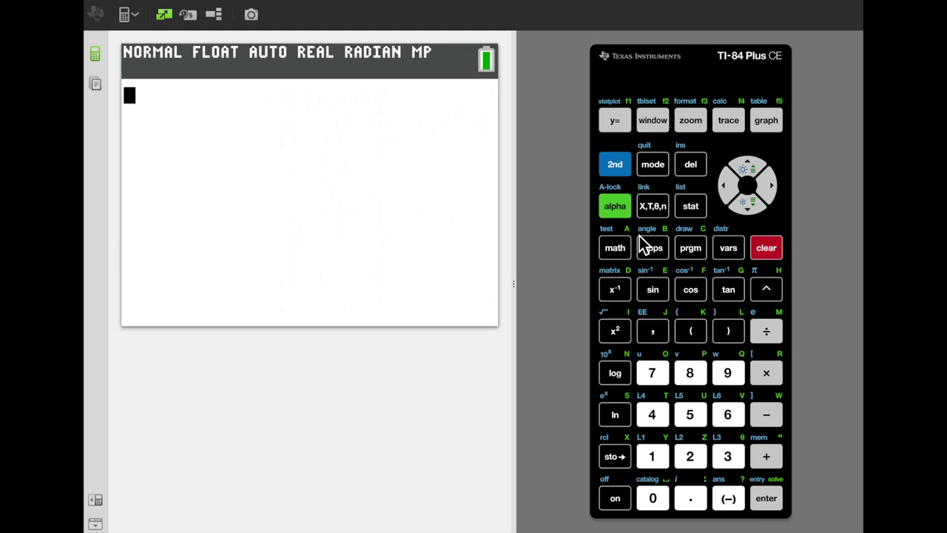
Step: In the TI-84 Plus CE emulator, enter the combination (94 nCr 8) followed by a multiplication sign and an opening parenthesis
{"action": "left_click", "coordinate": [692, 335]}
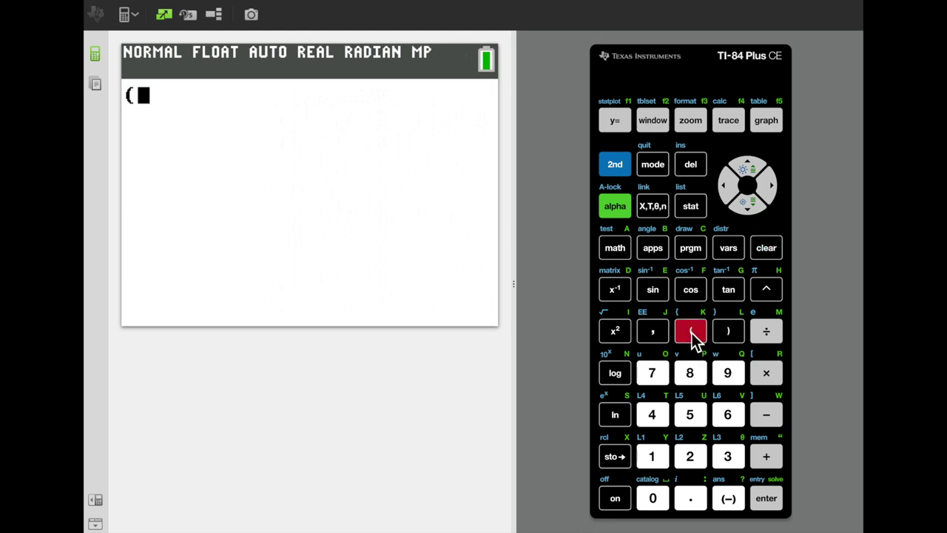
{"action": "type", "text": "94"}
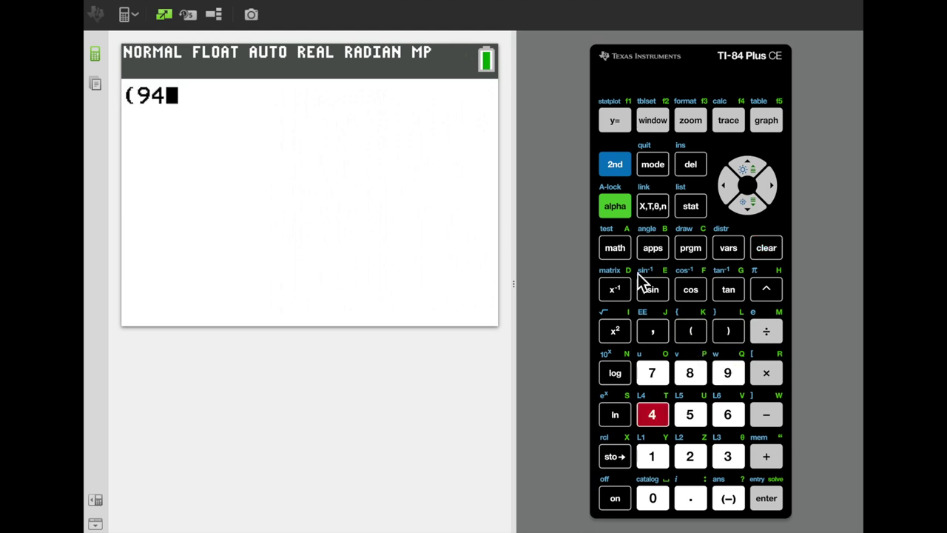
{"action": "left_click", "coordinate": [626, 249]}
{"action": "key", "text": "Right"}
{"action": "key", "text": "Right"}
{"action": "key", "text": "Right"}
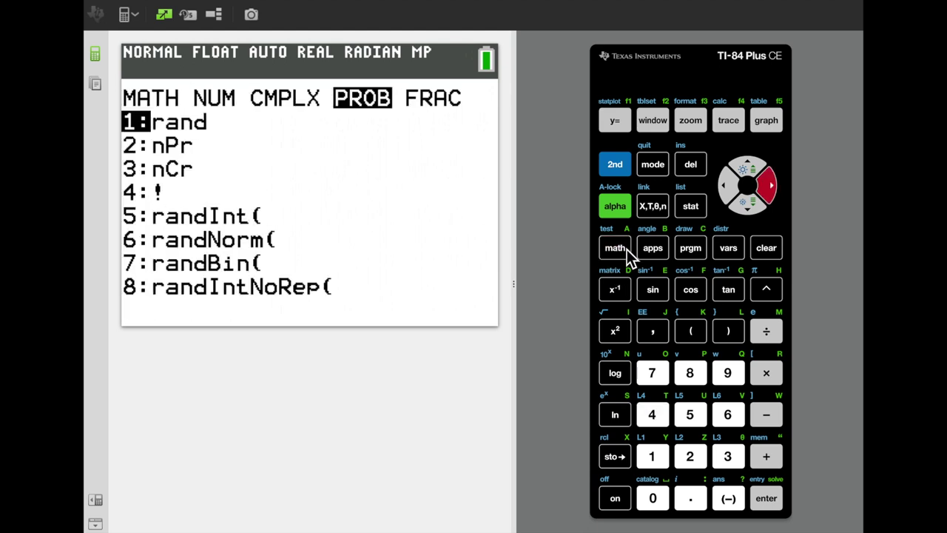
{"action": "key", "text": "Down"}
{"action": "key", "text": "Down"}
{"action": "key", "text": "Return"}
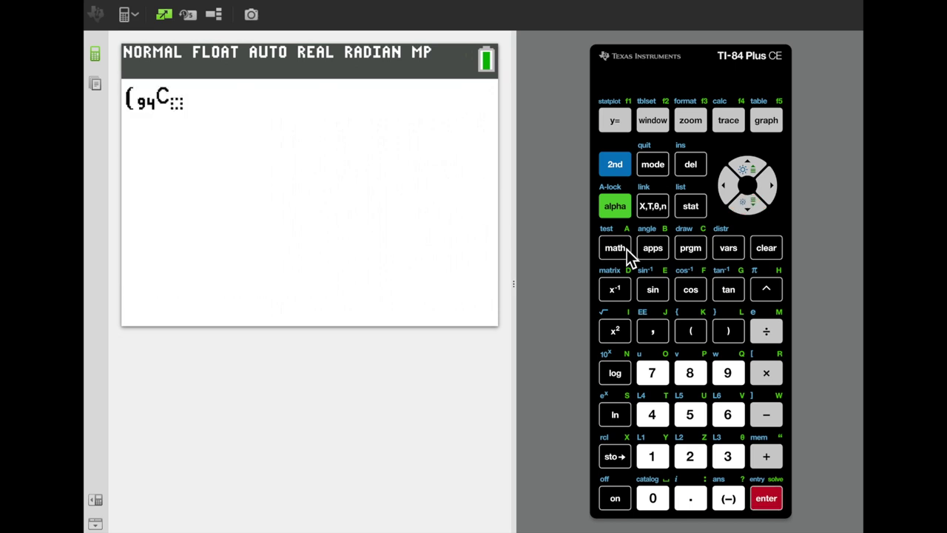
{"action": "type", "text": "8)*("}
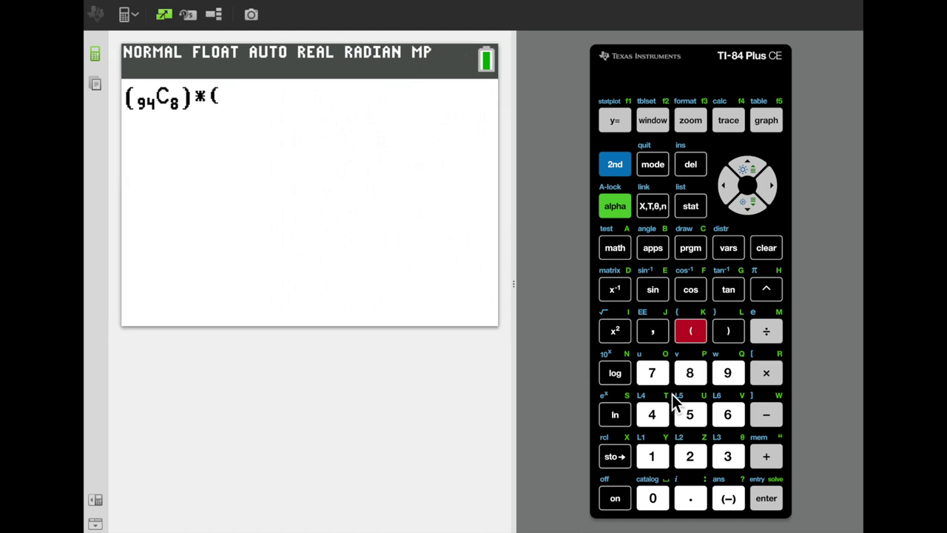
Step: Enter 51 nCr 2 as the second factor of the product and close its parenthesis
{"action": "left_click", "coordinate": [689, 414]}
{"action": "left_click", "coordinate": [652, 456]}
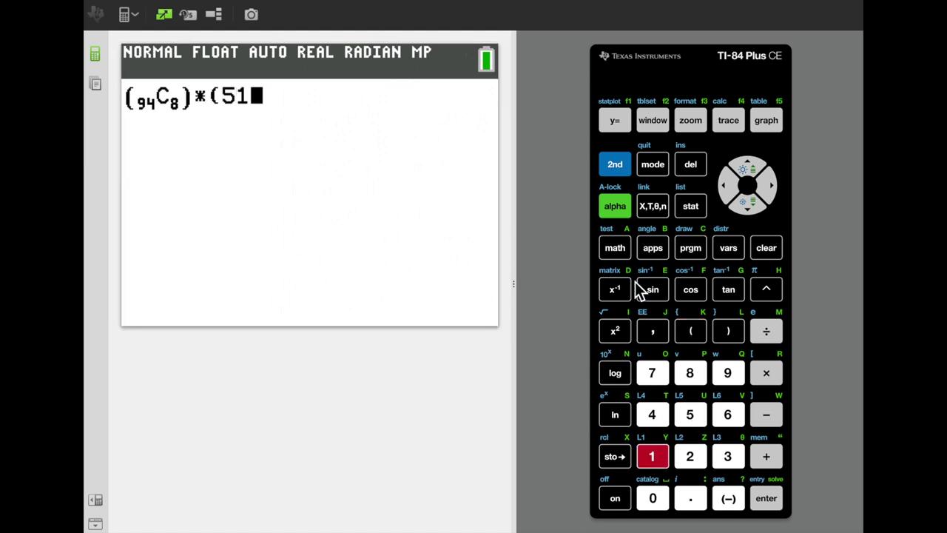
{"action": "left_click", "coordinate": [625, 250]}
{"action": "key", "text": "Right"}
{"action": "key", "text": "Right"}
{"action": "key", "text": "Right"}
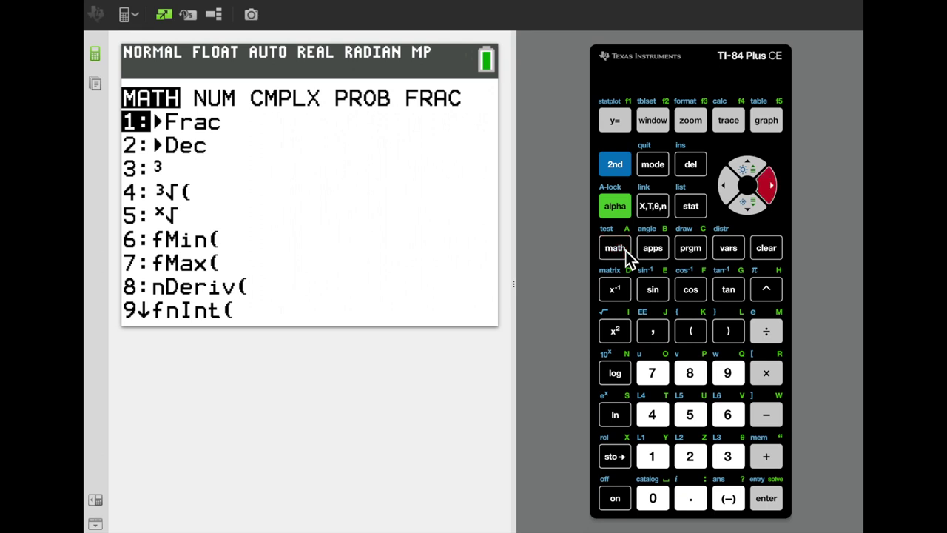
{"action": "key", "text": "Down"}
{"action": "key", "text": "Down"}
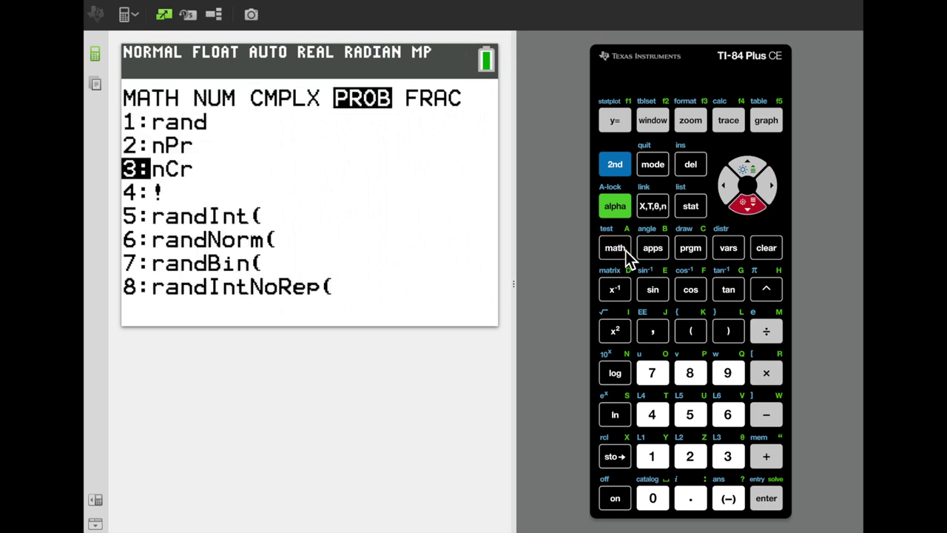
{"action": "key", "text": "Return"}
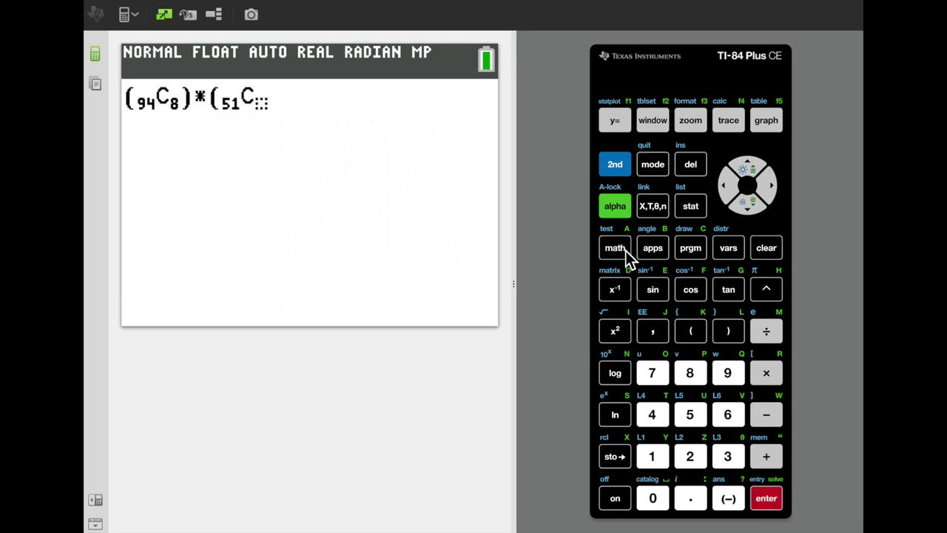
{"action": "type", "text": "2"}
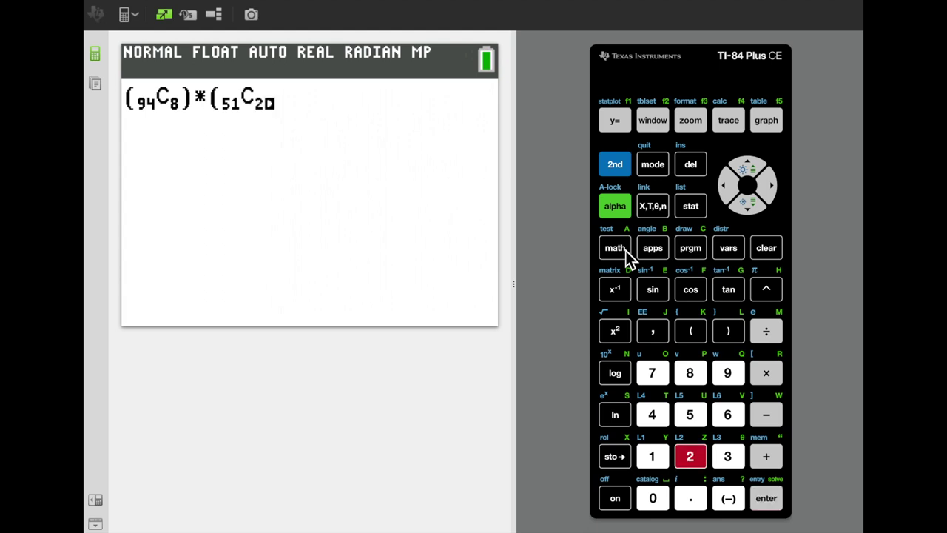
{"action": "key", "text": "Right"}
{"action": "type", "text": ")"}
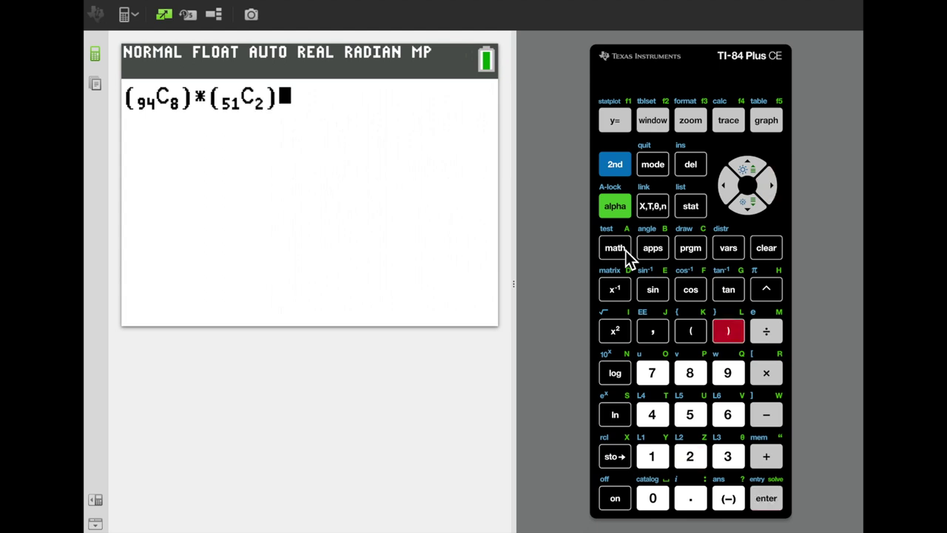
Step: Add a division by a parenthesized combination, entering 145 followed by the nCr operator
{"action": "type", "text": "/"}
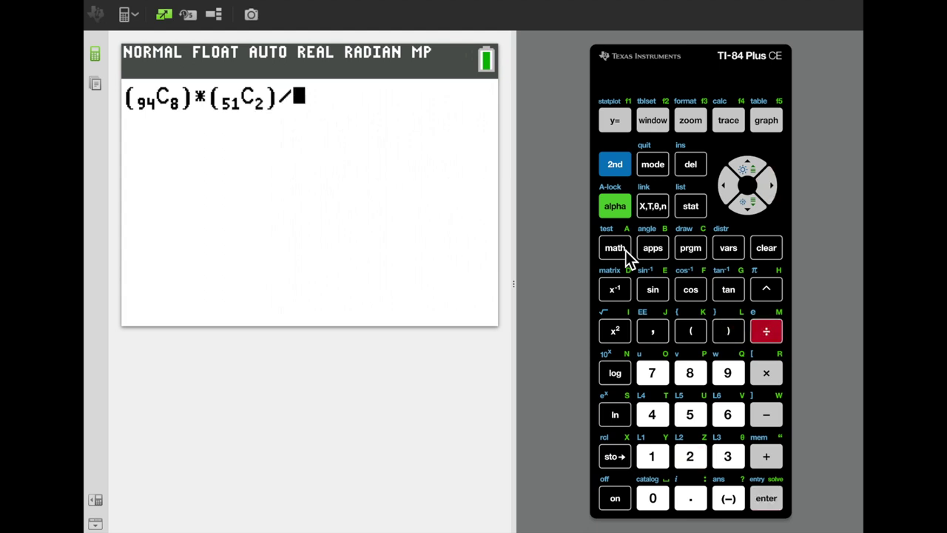
{"action": "type", "text": "("}
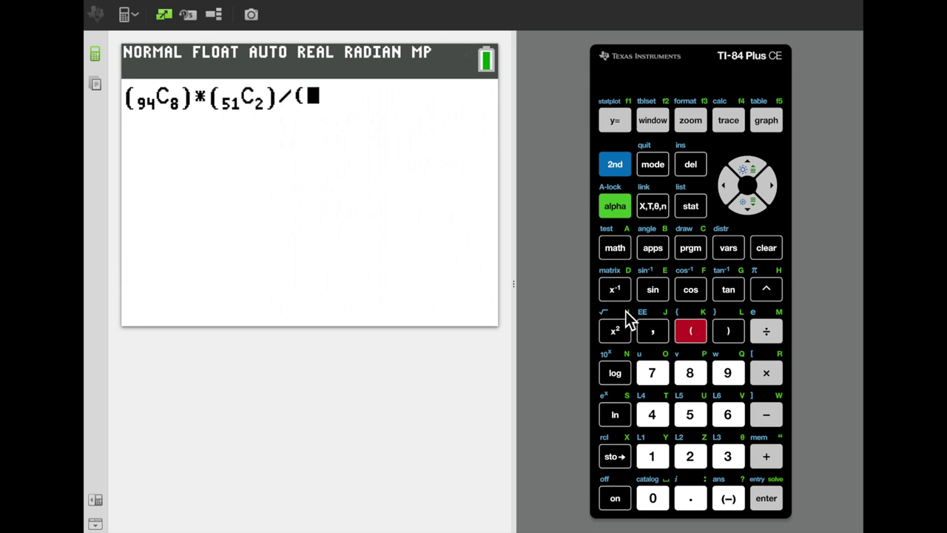
{"action": "type", "text": "145"}
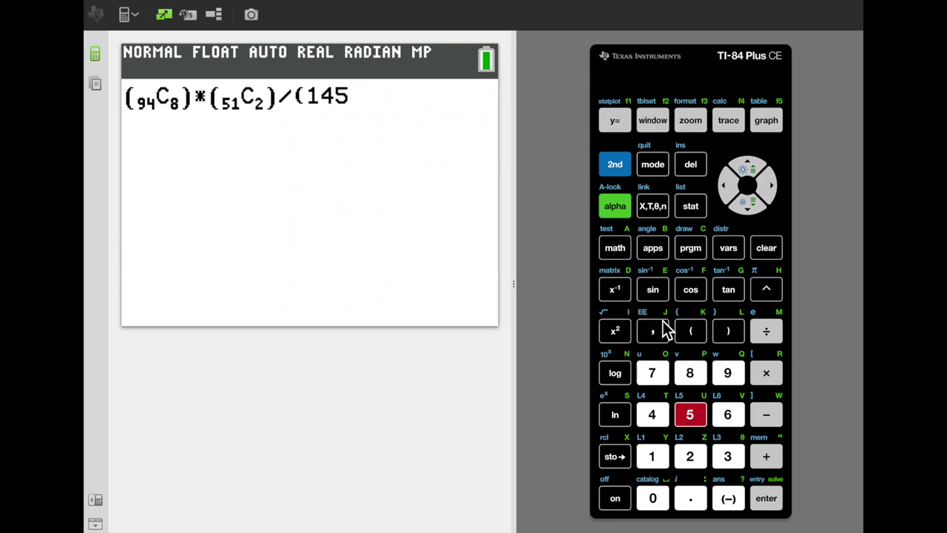
{"action": "left_click", "coordinate": [615, 252]}
{"action": "key", "text": "Right"}
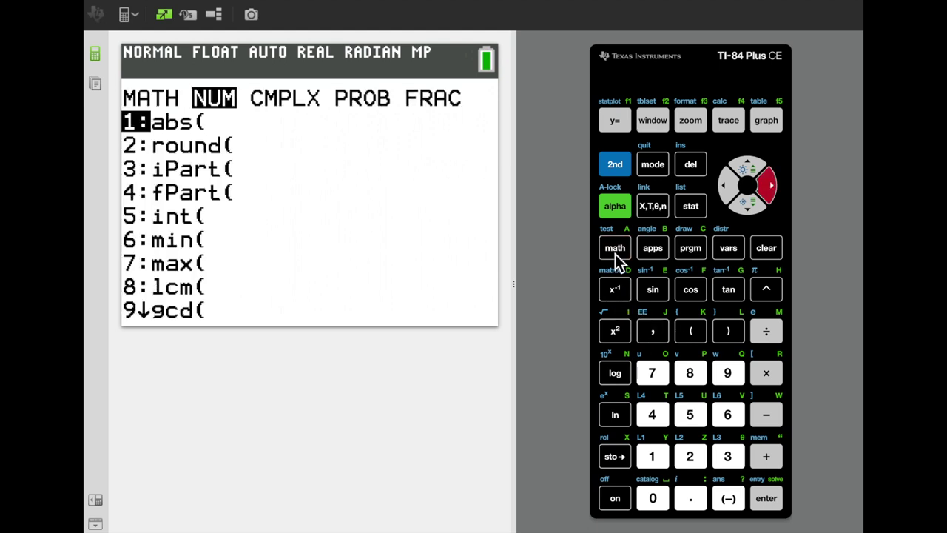
{"action": "key", "text": "Right"}
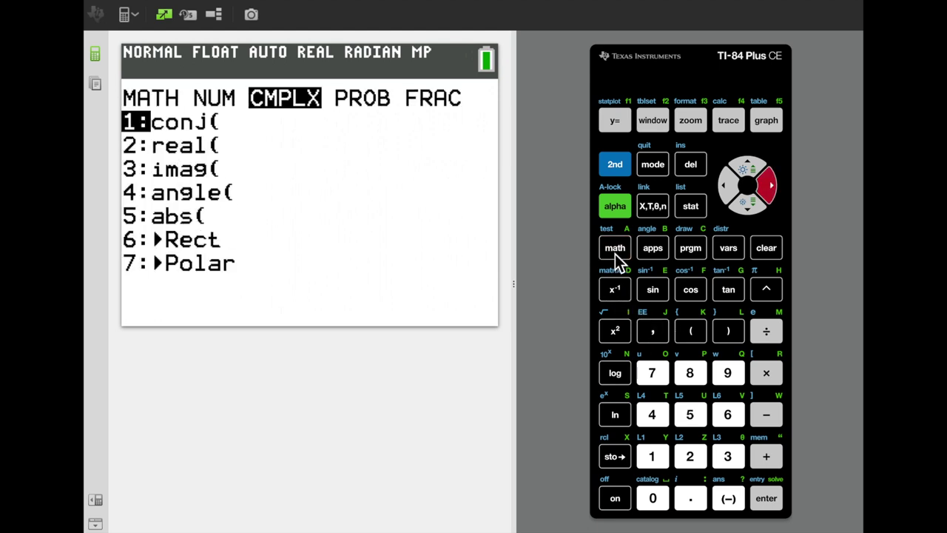
{"action": "key", "text": "Right"}
{"action": "key", "text": "Down"}
{"action": "key", "text": "Down"}
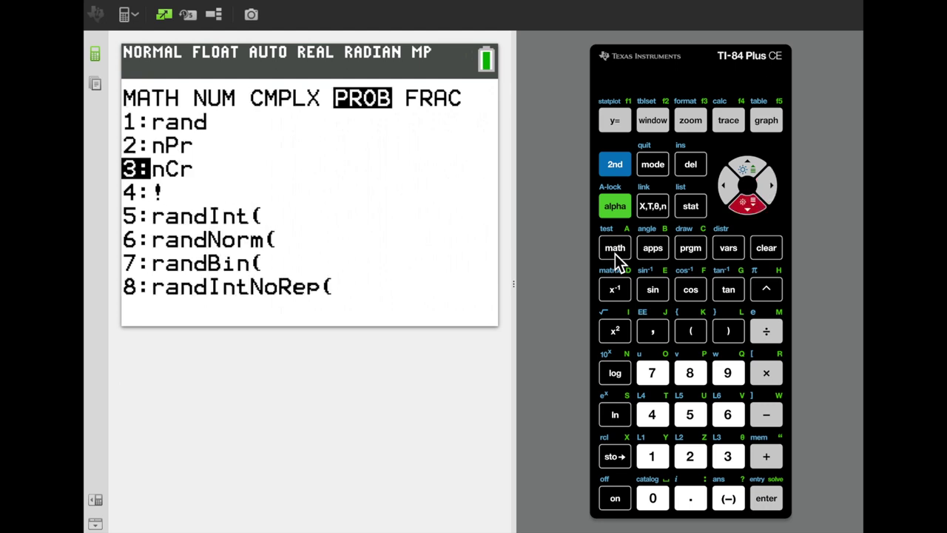
{"action": "key", "text": "Return"}
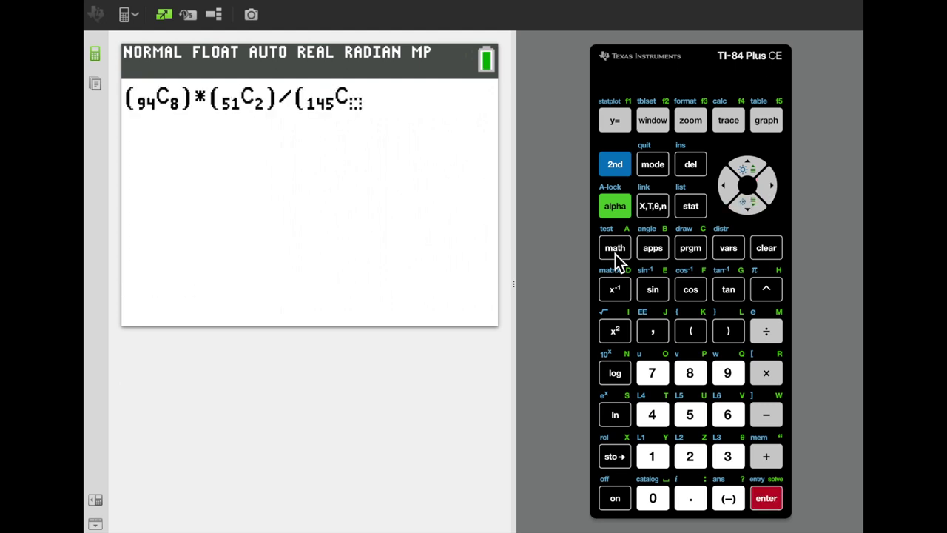
Step: Complete the denominator combination with 10, close the parenthesis and evaluate the hypergeometric expression
{"action": "type", "text": "10"}
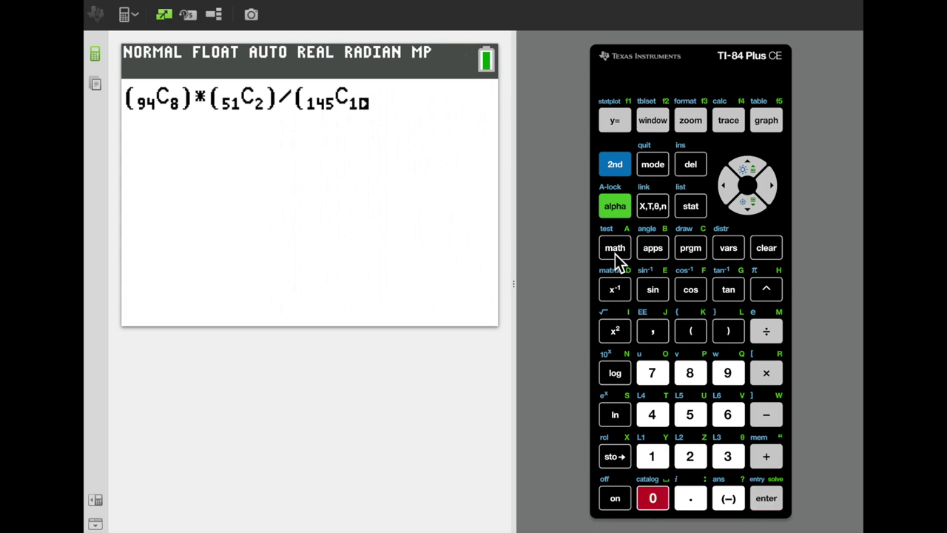
{"action": "key", "text": "Right"}
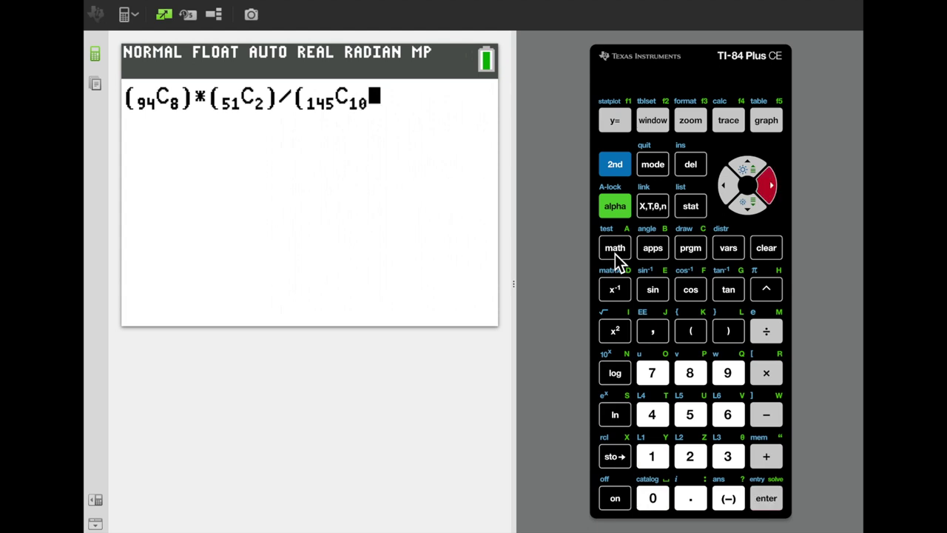
{"action": "type", "text": ")"}
{"action": "key", "text": "Return"}
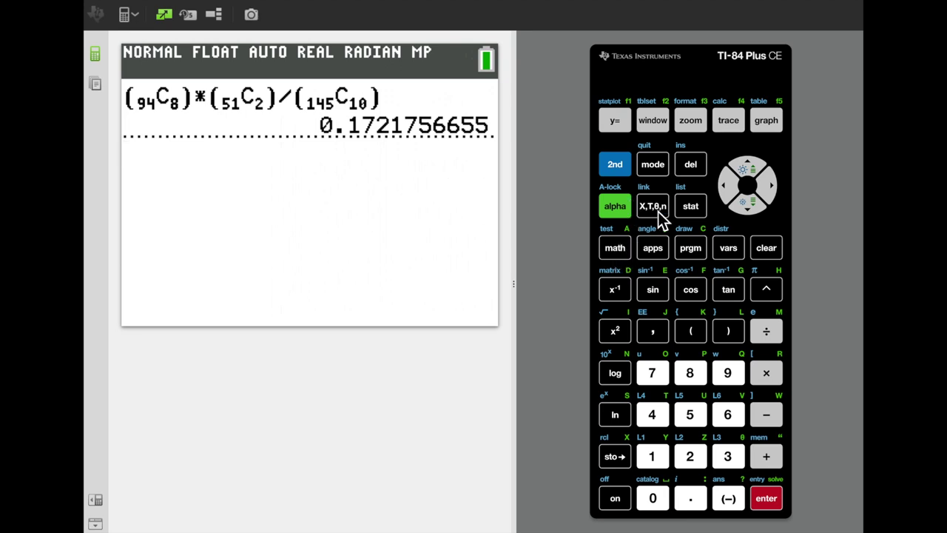
{"action": "left_click", "coordinate": [626, 170]}
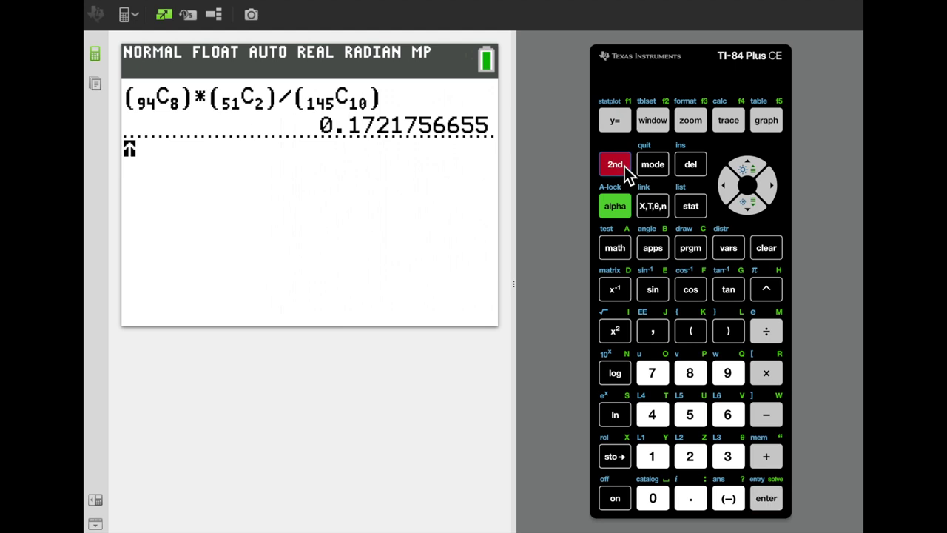
{"action": "left_click", "coordinate": [700, 215]}
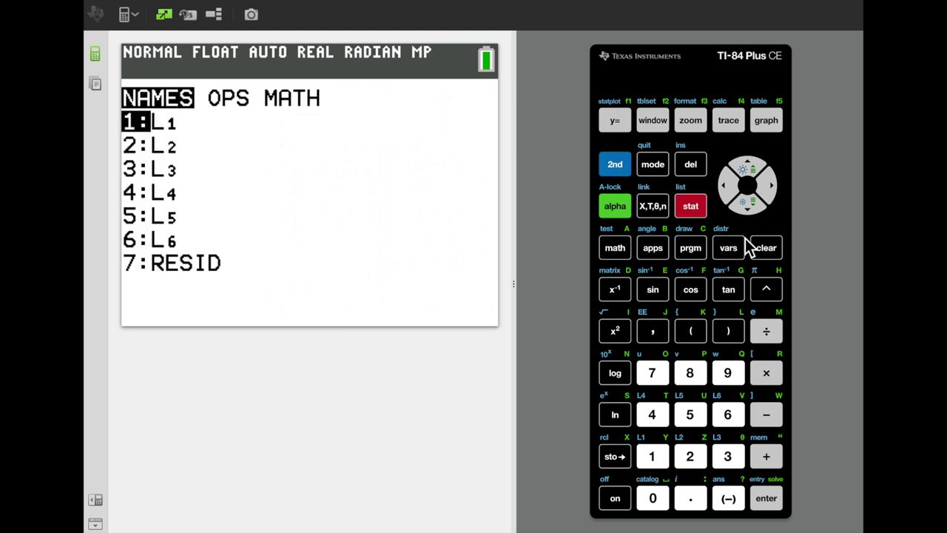
{"action": "left_click", "coordinate": [766, 249]}
Step: Open the list editor and enter the values 8, 9 and 10 in list L1
{"action": "left_click", "coordinate": [693, 211]}
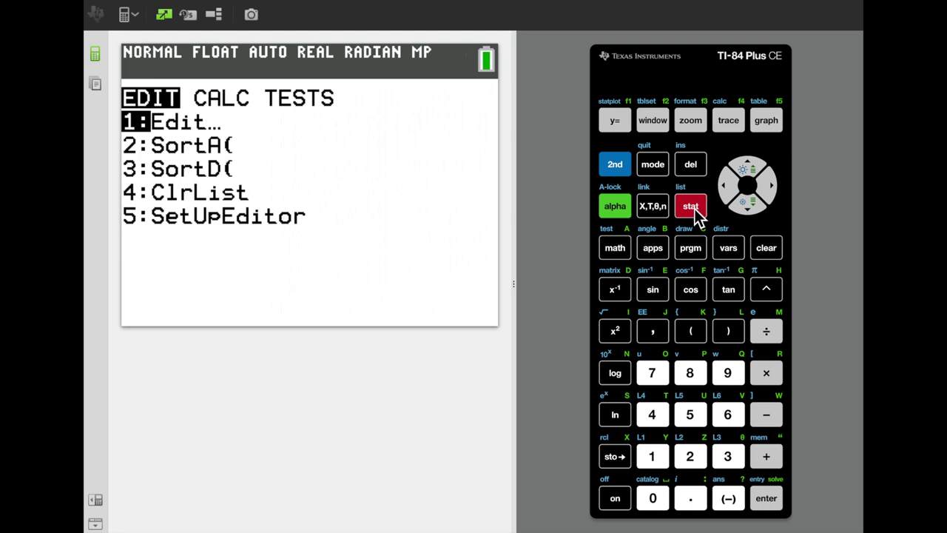
{"action": "key", "text": "Return"}
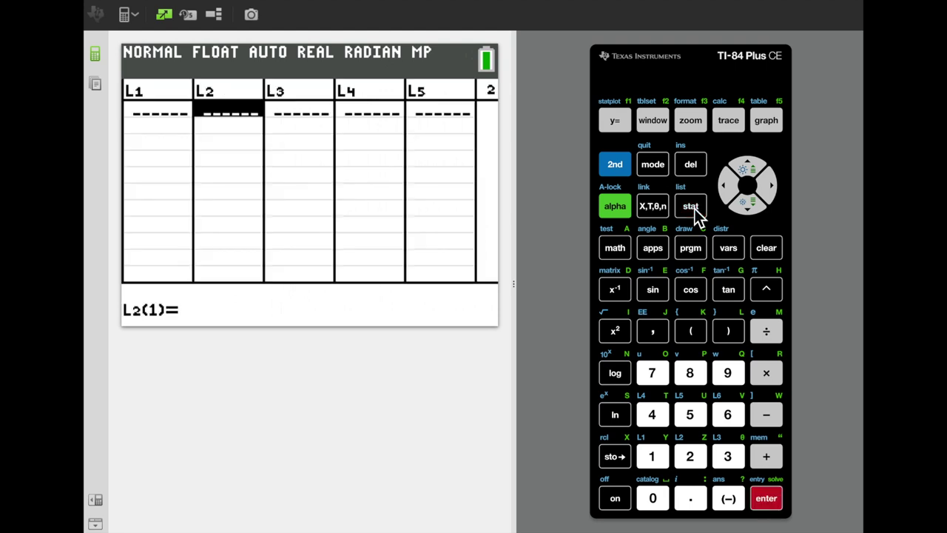
{"action": "key", "text": "Left"}
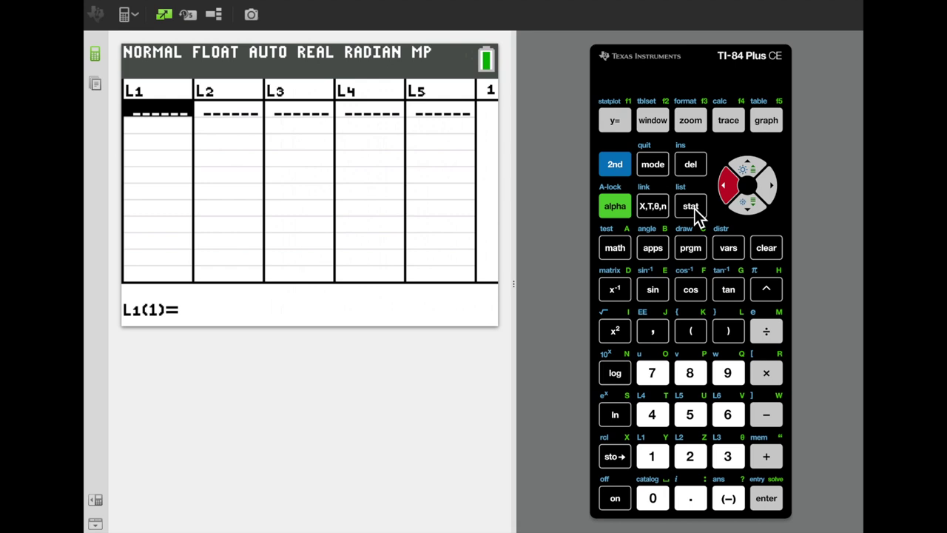
{"action": "type", "text": "8"}
{"action": "key", "text": "Return"}
{"action": "type", "text": "9"}
{"action": "key", "text": "Return"}
{"action": "type", "text": "10"}
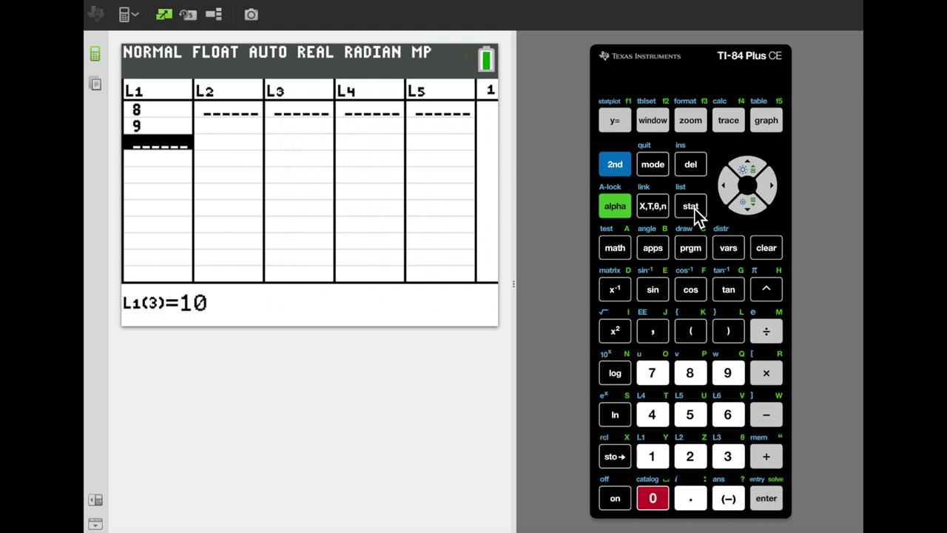
{"action": "key", "text": "Return"}
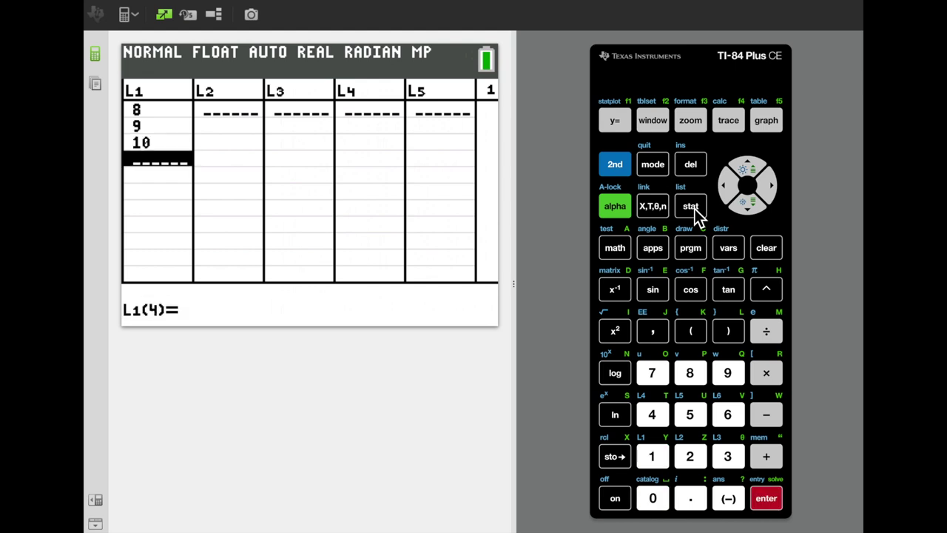
Step: Start a formula for the whole list L2 with an opening parenthesis, 94 and the nCr operator
{"action": "key", "text": "Right"}
{"action": "key", "text": "Up"}
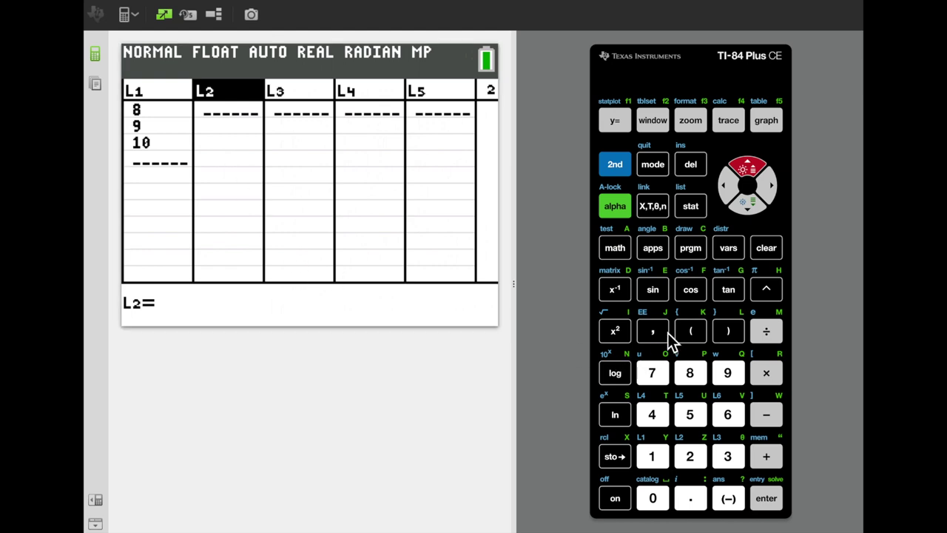
{"action": "left_click", "coordinate": [699, 336]}
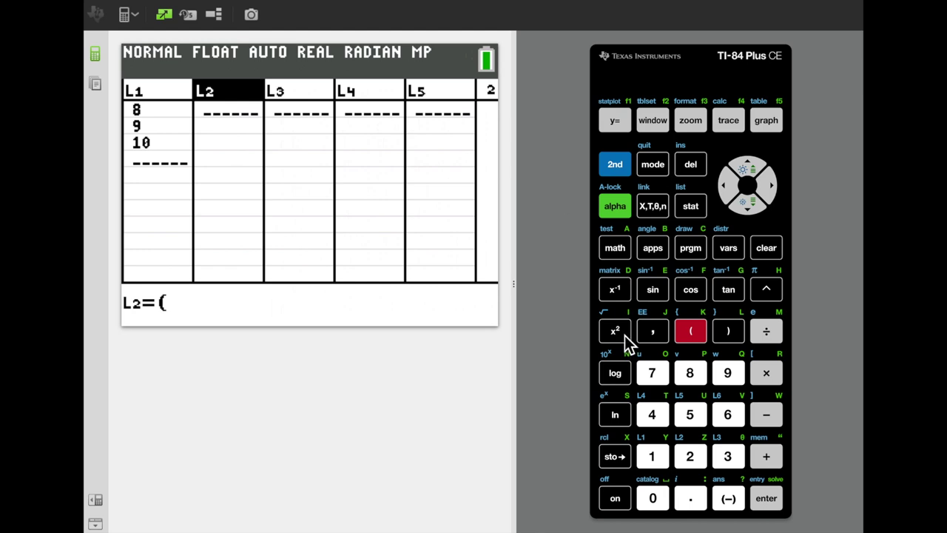
{"action": "left_click", "coordinate": [726, 373]}
{"action": "left_click", "coordinate": [652, 416]}
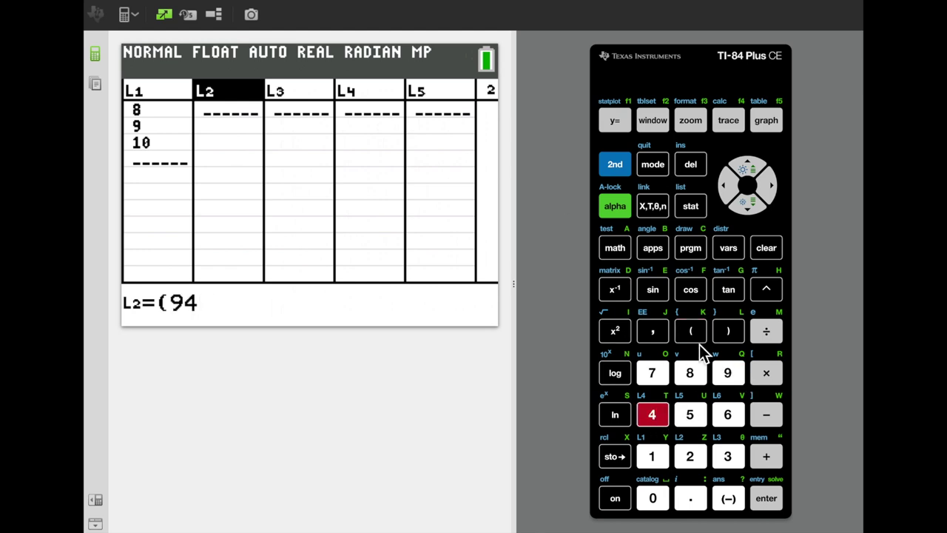
{"action": "left_click", "coordinate": [615, 252]}
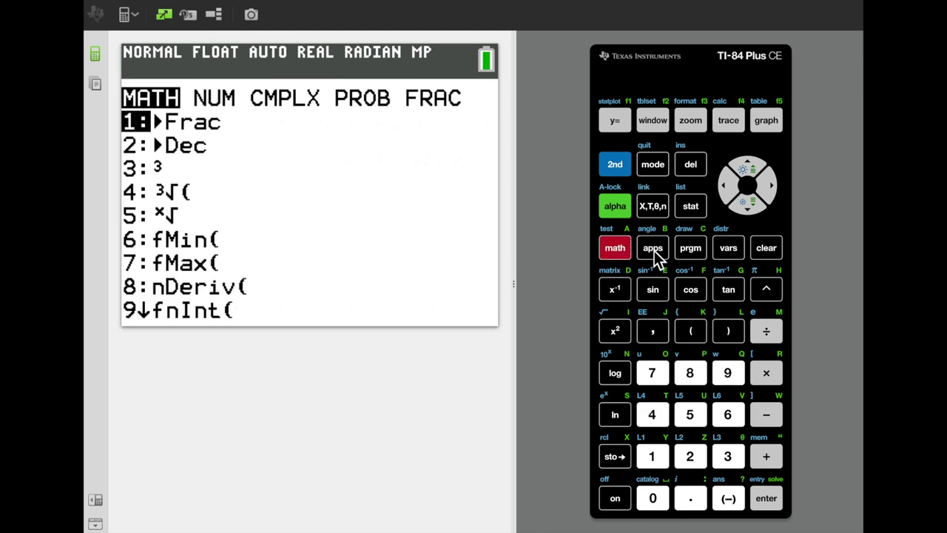
{"action": "key", "text": "Right"}
{"action": "key", "text": "Right"}
{"action": "key", "text": "Right"}
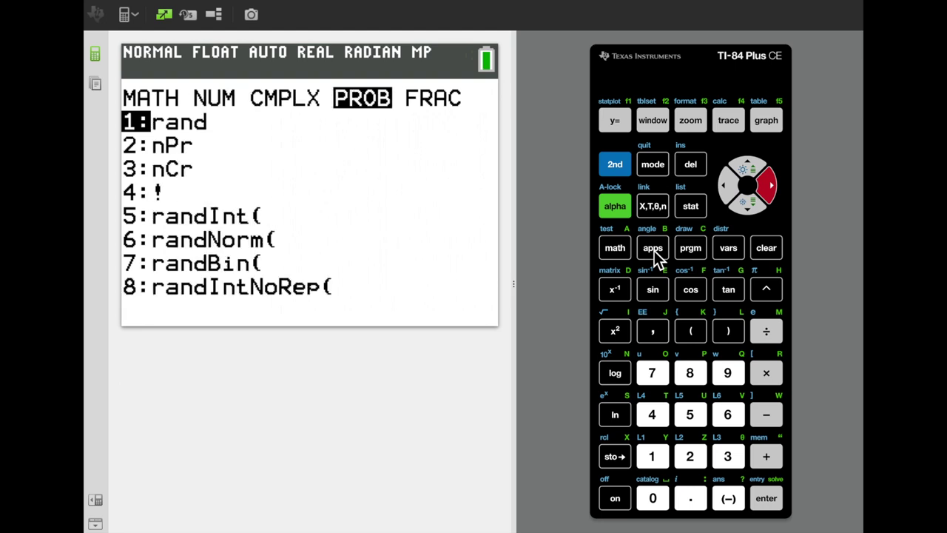
{"action": "key", "text": "Down"}
{"action": "key", "text": "Down"}
{"action": "key", "text": "Return"}
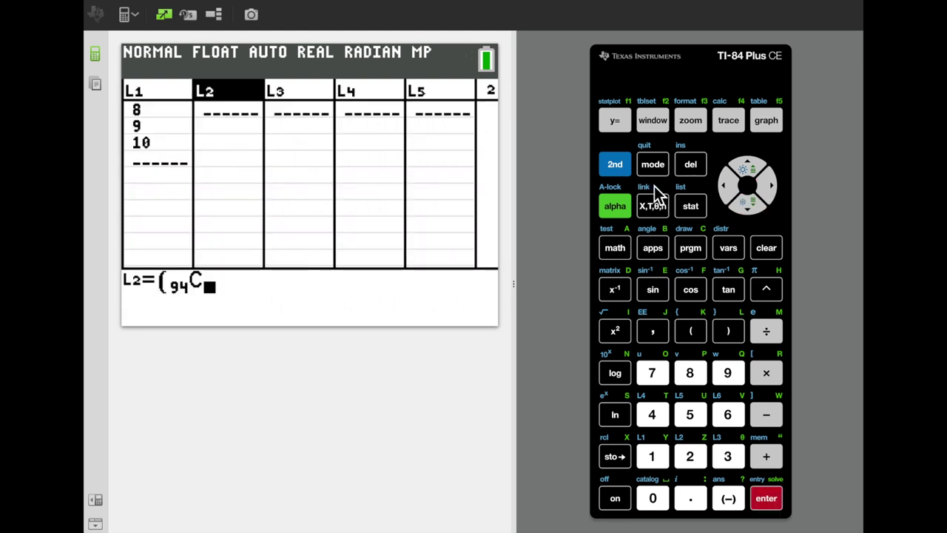
Step: Use list L1 as the lower value of the 94 nCr combination and close its parenthesis
{"action": "left_click", "coordinate": [622, 166]}
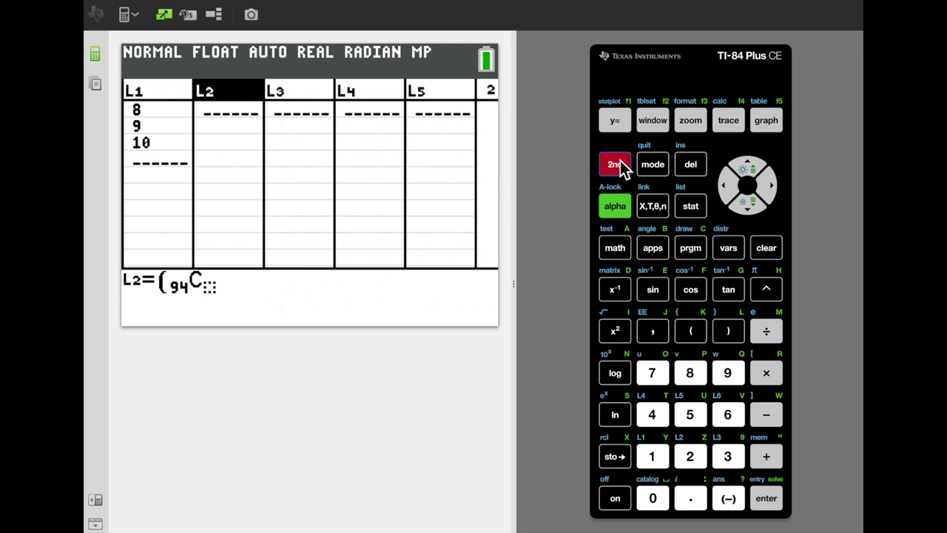
{"action": "left_click", "coordinate": [654, 462]}
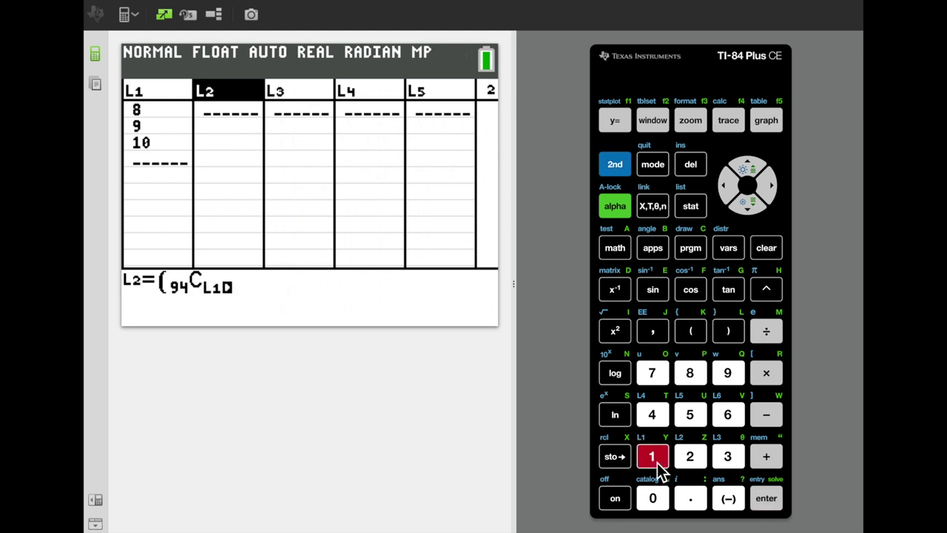
{"action": "key", "text": "Right"}
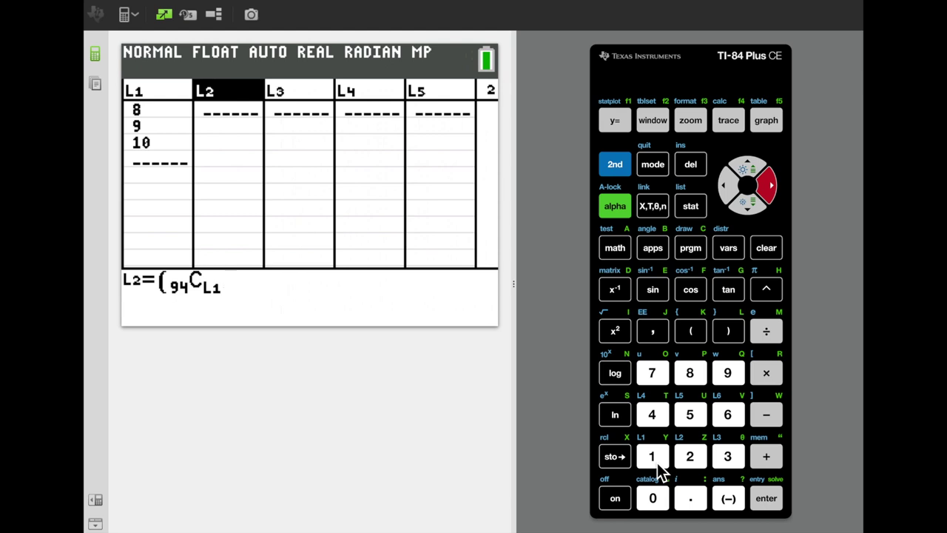
{"action": "type", "text": ")"}
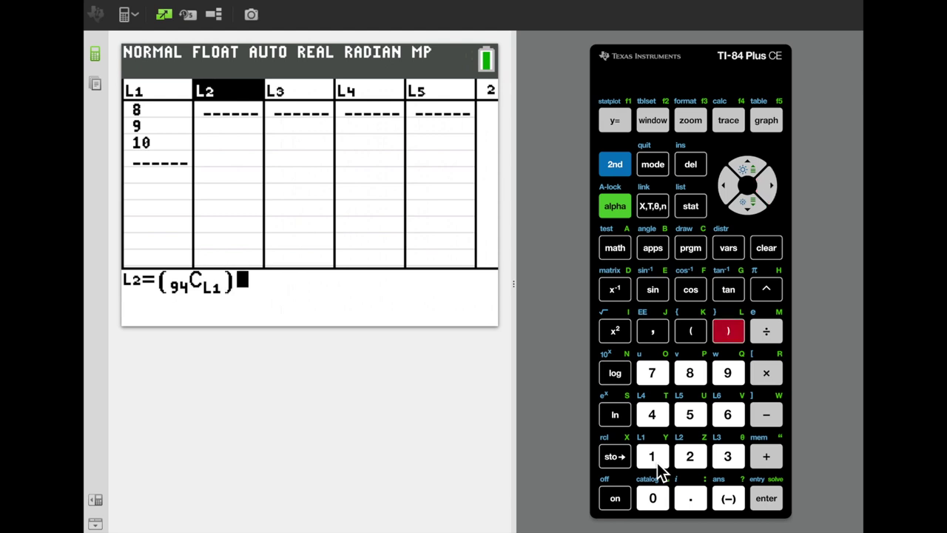
Step: Add a multiplication by a second parenthesized combination, entering 51 followed by the nCr operator
{"action": "type", "text": "*("}
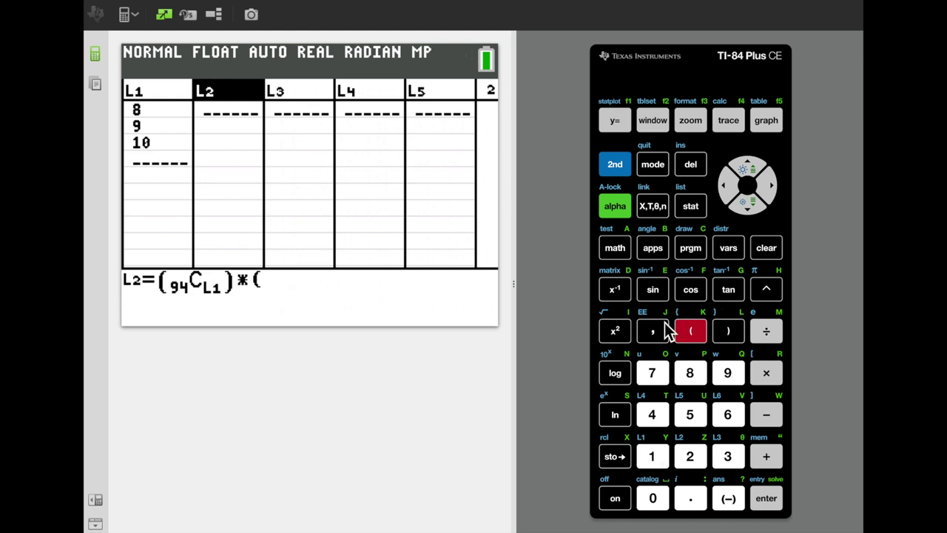
{"action": "left_click", "coordinate": [699, 416]}
{"action": "left_click", "coordinate": [661, 457]}
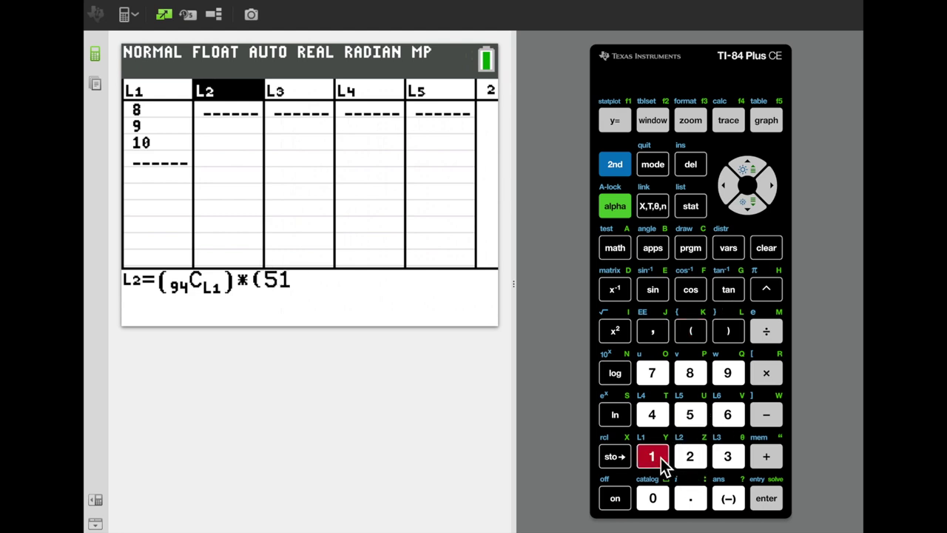
{"action": "left_click", "coordinate": [619, 252]}
{"action": "key", "text": "Right"}
{"action": "key", "text": "Right"}
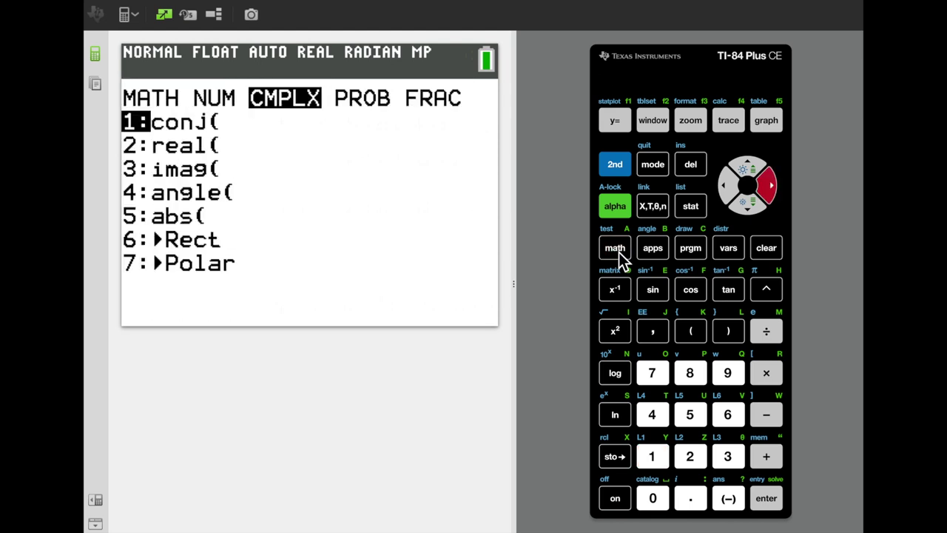
{"action": "key", "text": "Right"}
{"action": "key", "text": "Down"}
{"action": "key", "text": "Down"}
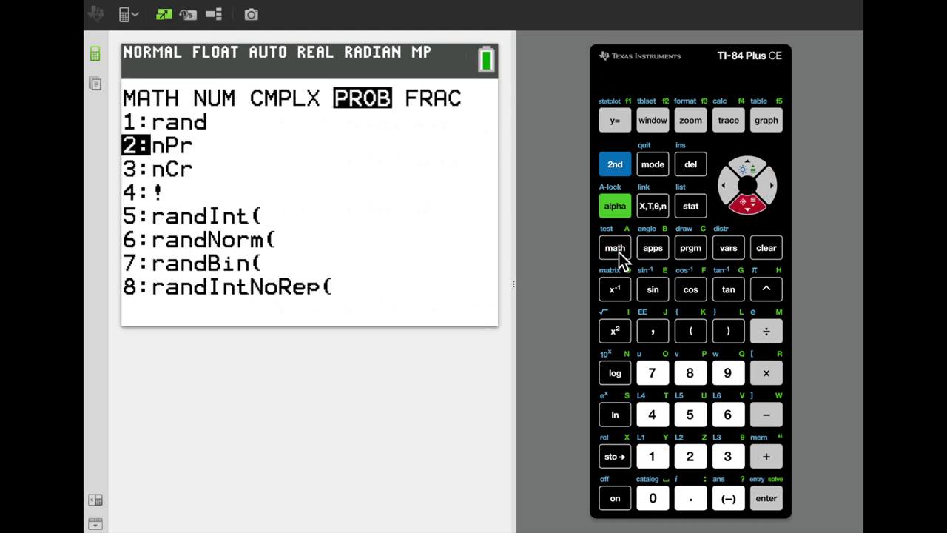
{"action": "key", "text": "Return"}
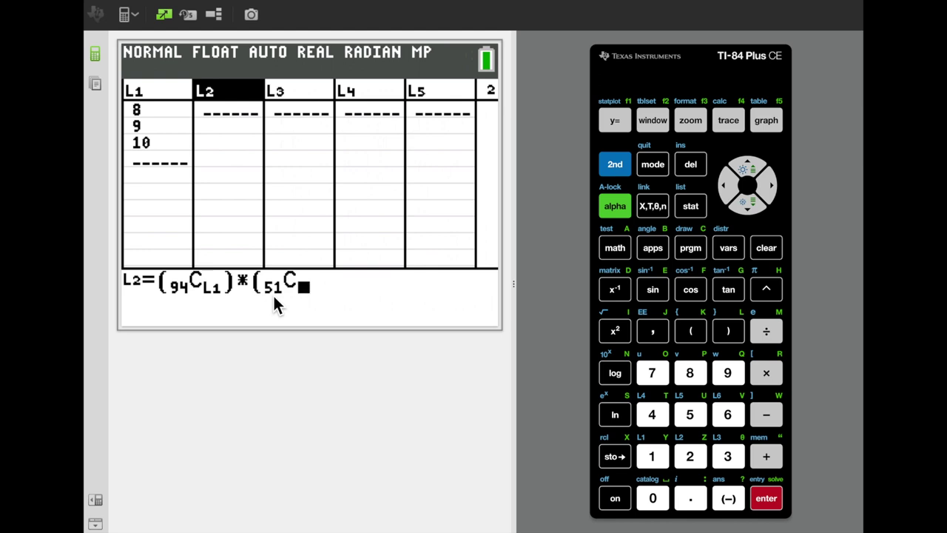
Step: Complete the 51 nCr combination with (10-L1) and close the factor's parenthesis
{"action": "type", "text": "("}
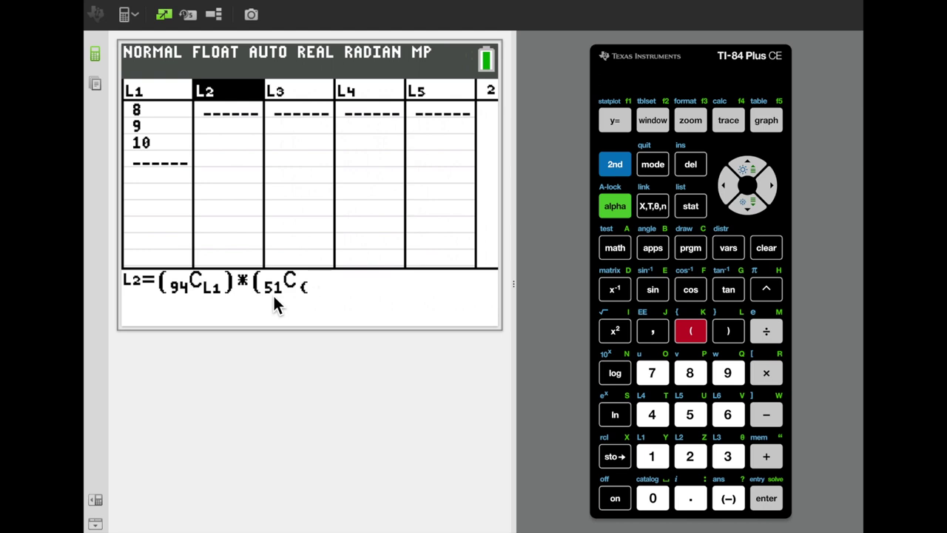
{"action": "type", "text": "10-"}
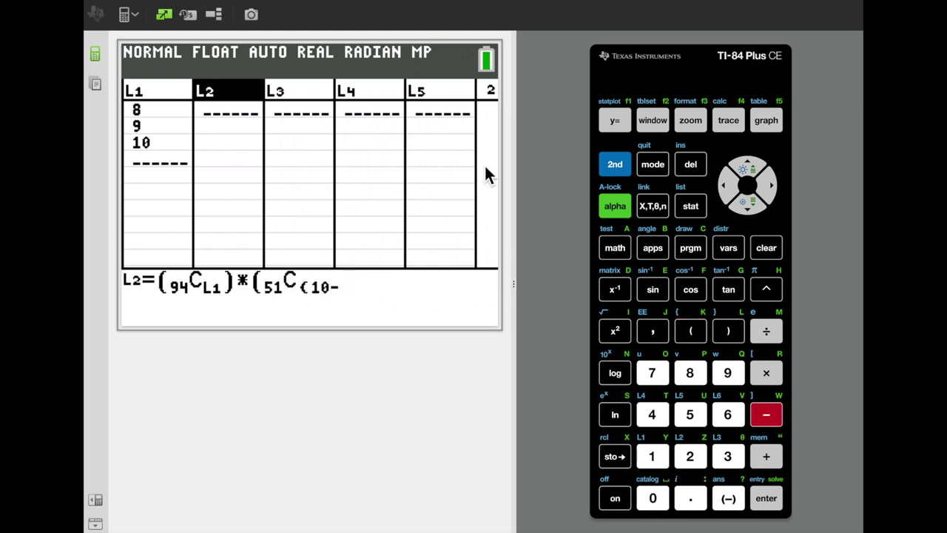
{"action": "left_click", "coordinate": [614, 167]}
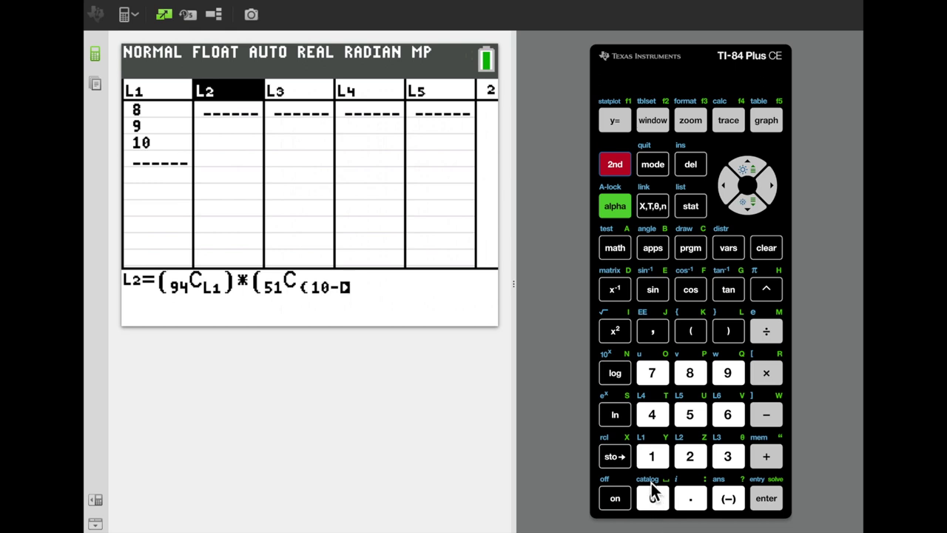
{"action": "left_click", "coordinate": [653, 455]}
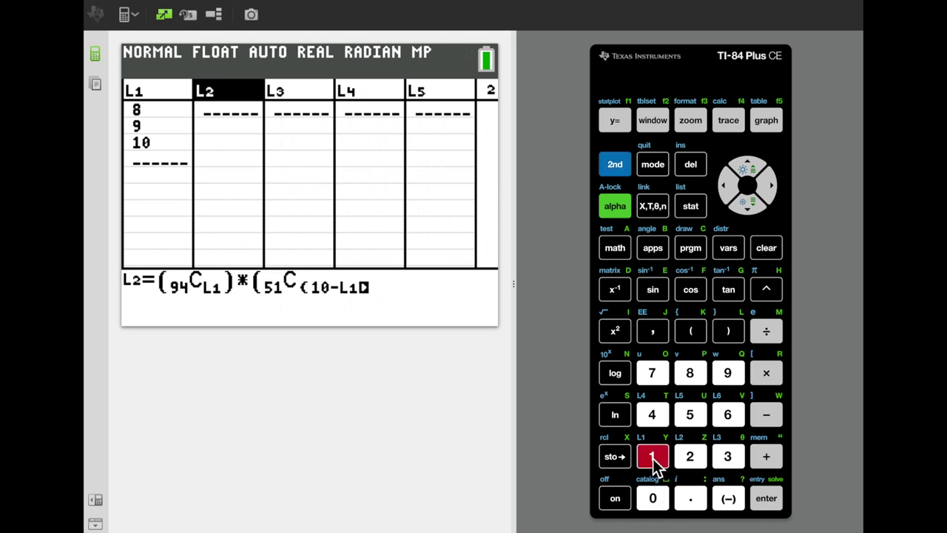
{"action": "type", "text": ")"}
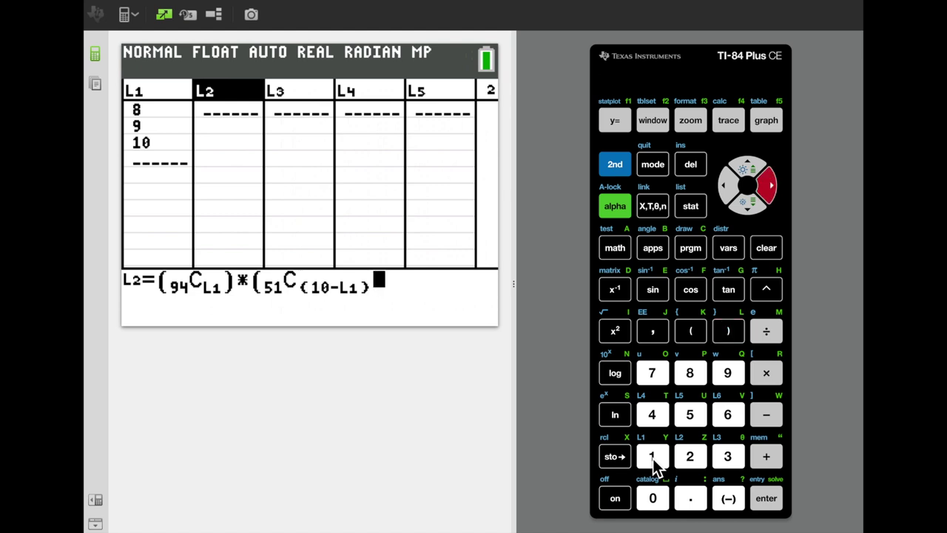
{"action": "type", "text": ")"}
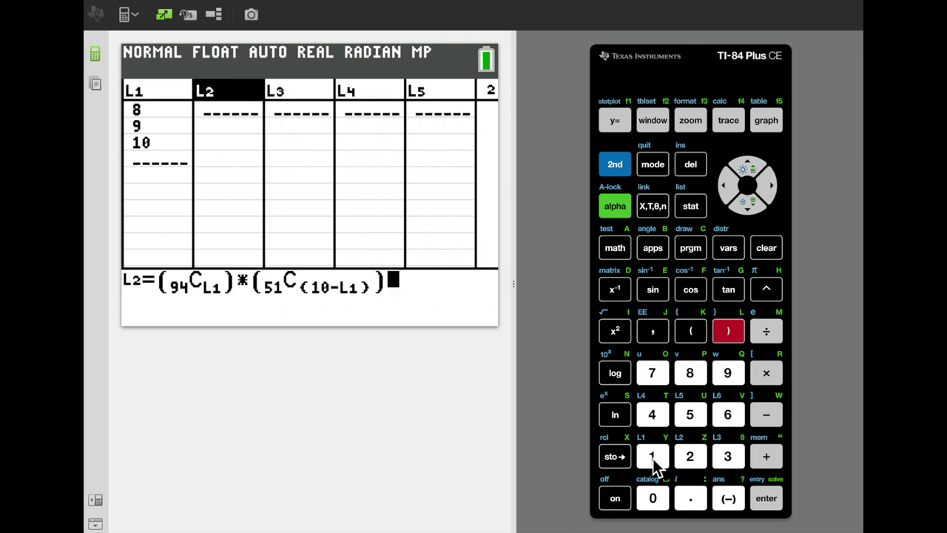
Step: Add a division by a parenthesized combination to the L2 formula, entering 145 followed by the nCr operator
{"action": "type", "text": "/"}
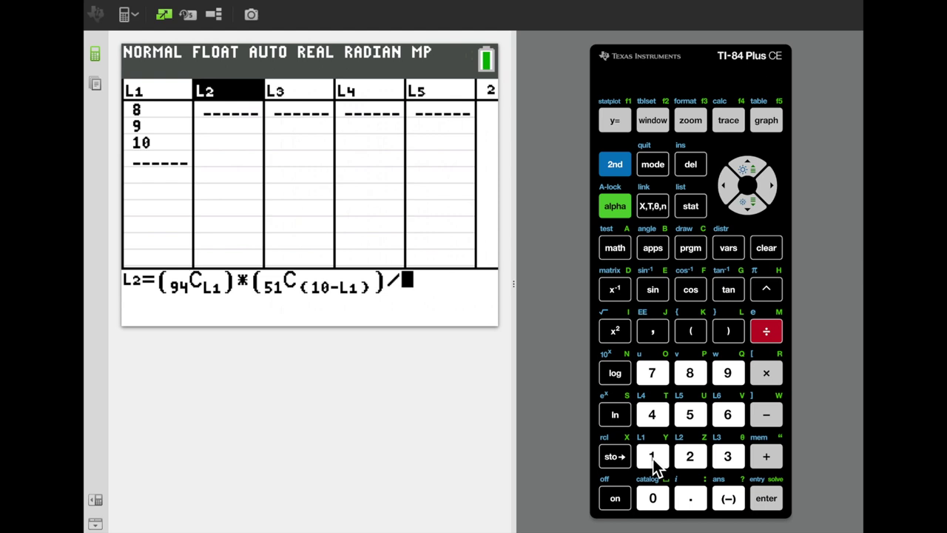
{"action": "type", "text": "("}
{"action": "left_click", "coordinate": [653, 456]}
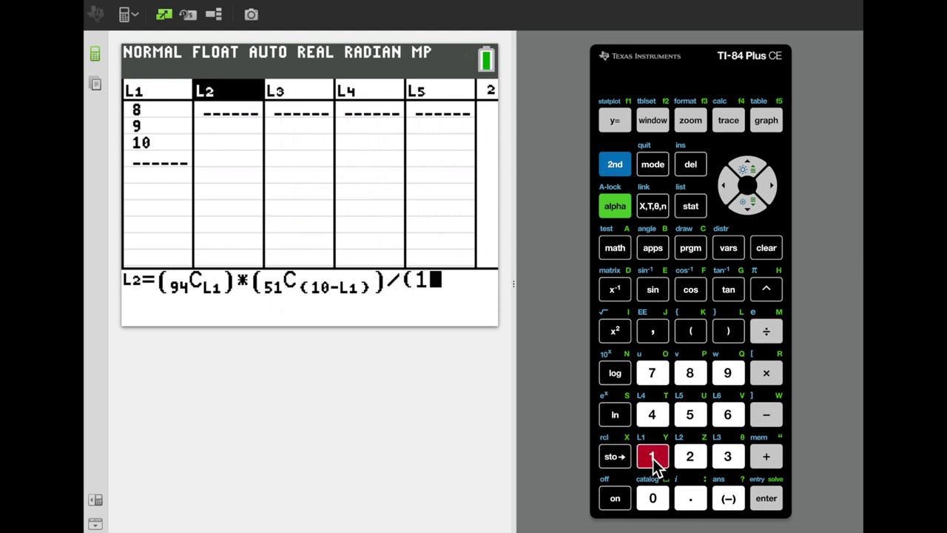
{"action": "type", "text": "45"}
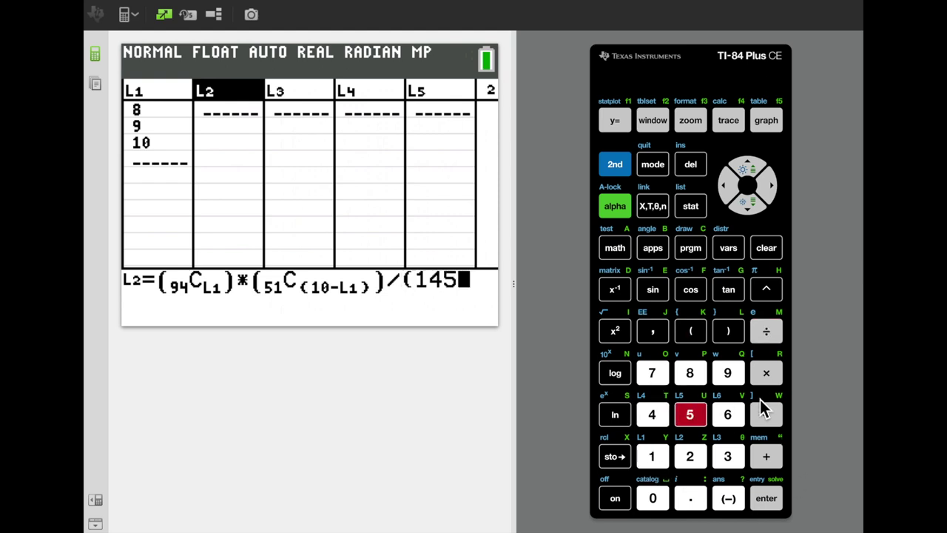
{"action": "left_click", "coordinate": [624, 253]}
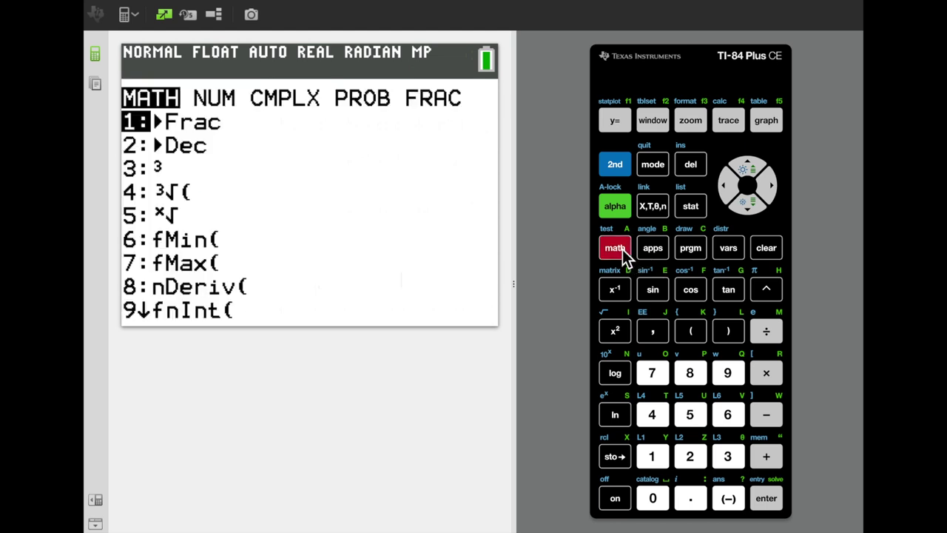
{"action": "key", "text": "Right"}
{"action": "key", "text": "Right"}
{"action": "key", "text": "Right"}
{"action": "key", "text": "Down"}
{"action": "key", "text": "Down"}
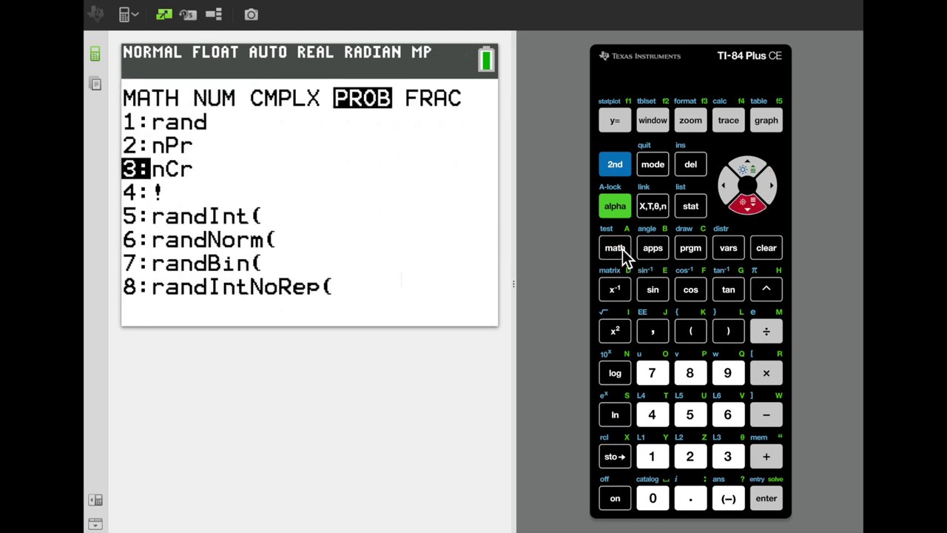
{"action": "key", "text": "Return"}
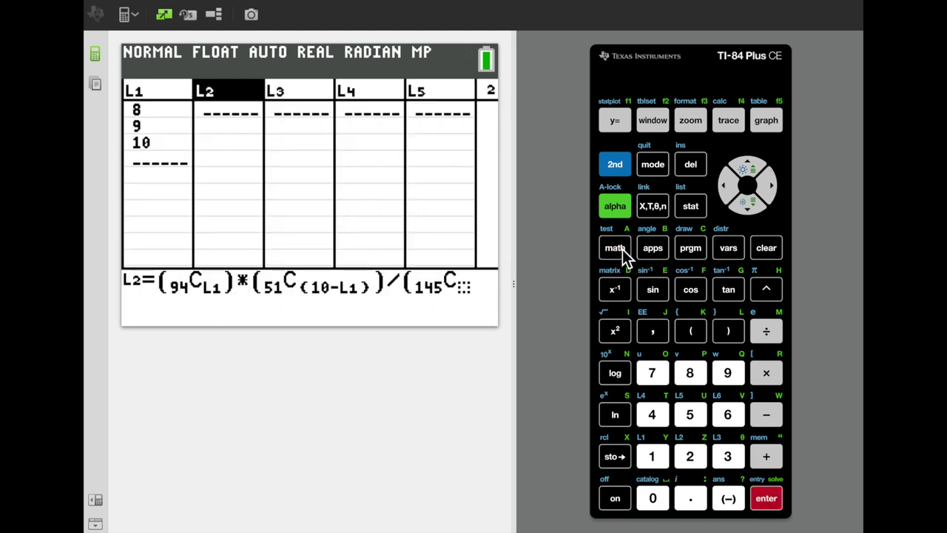
Step: Complete the 145 nCr combination with 10, close its parenthesis and evaluate the formula to fill list L2
{"action": "type", "text": "10"}
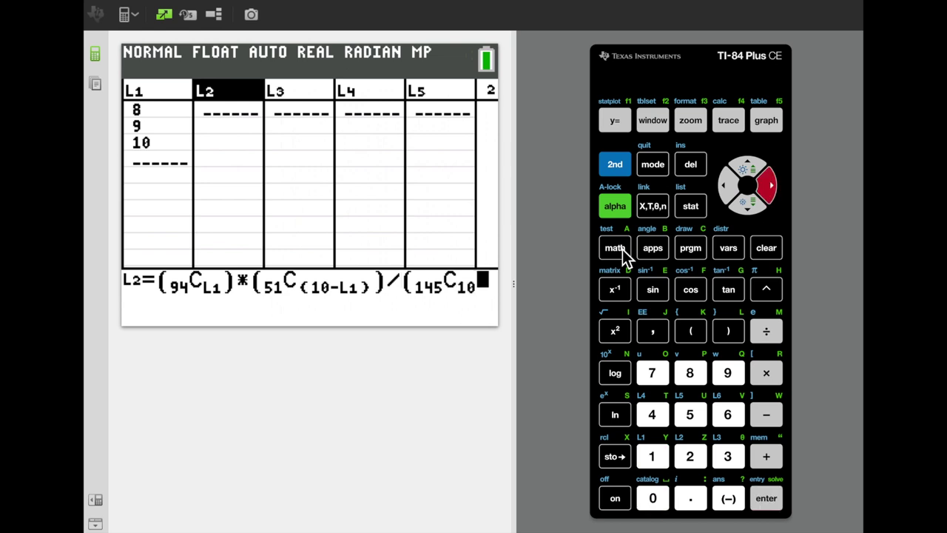
{"action": "type", "text": ")"}
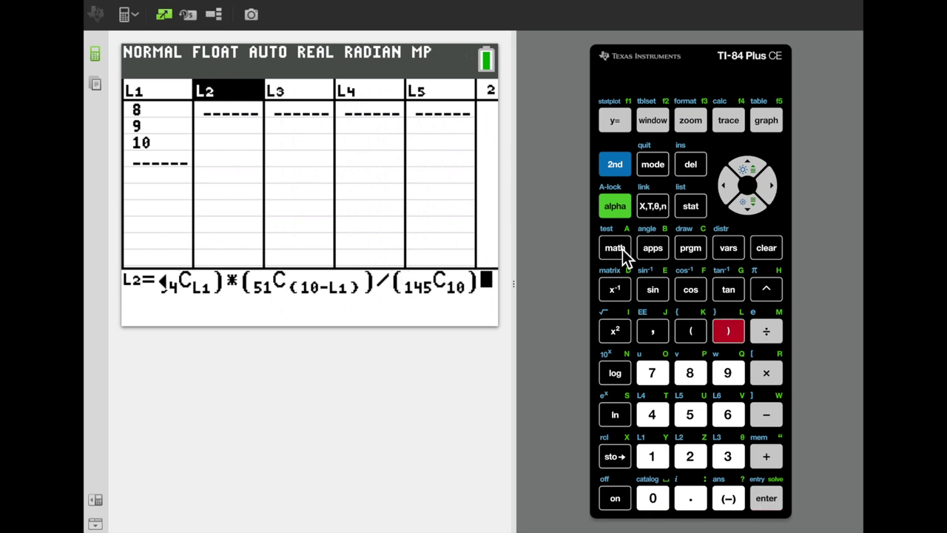
{"action": "key", "text": "Return"}
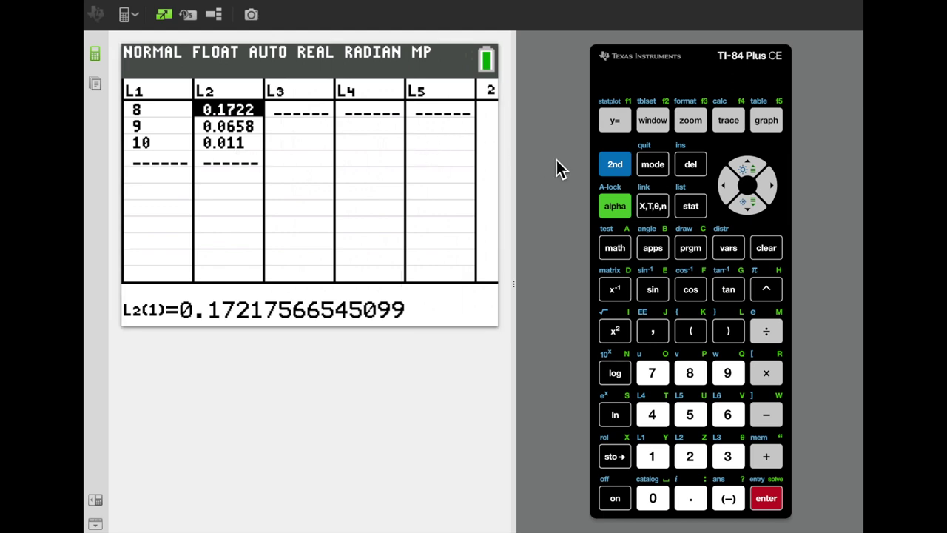
Step: Leave the list editor and calculate 1-Var Stats for list L2 with the frequency list left empty
{"action": "left_click", "coordinate": [617, 164]}
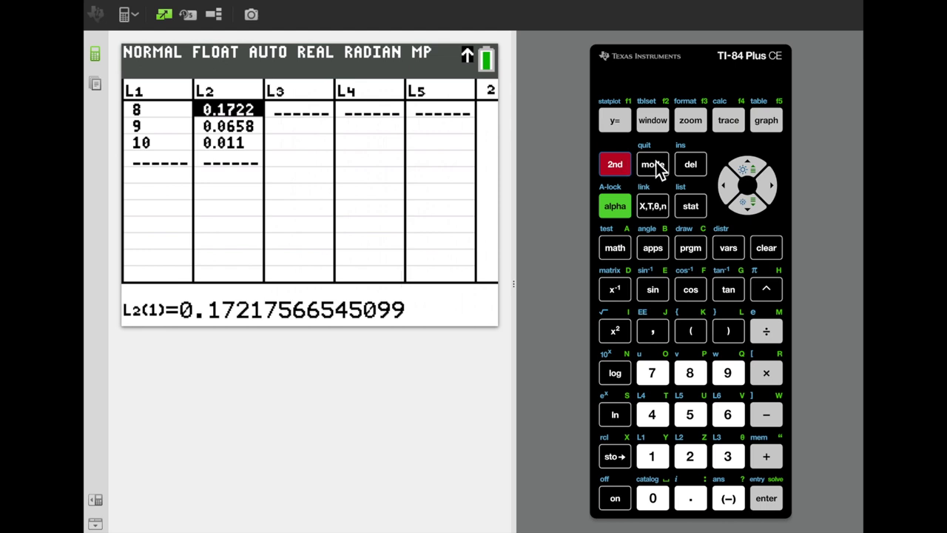
{"action": "left_click", "coordinate": [656, 162]}
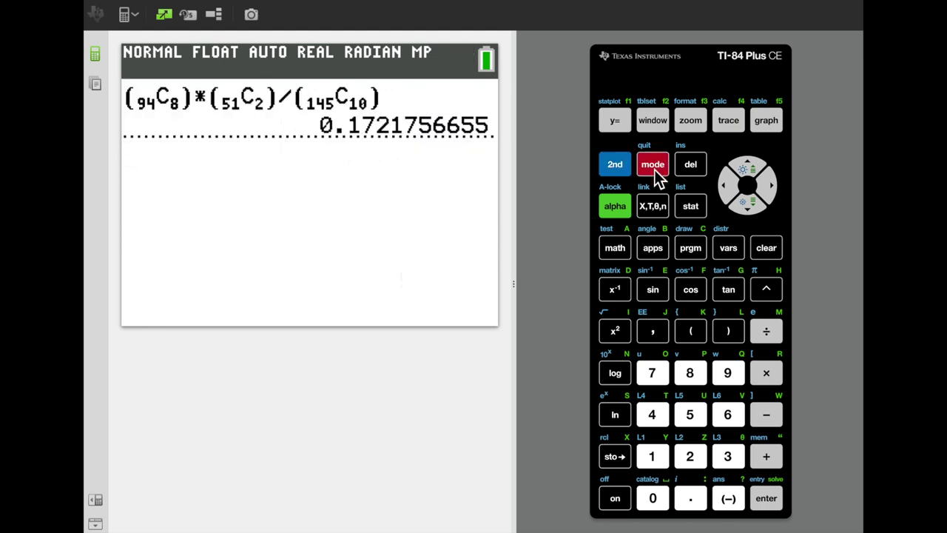
{"action": "left_click", "coordinate": [700, 212]}
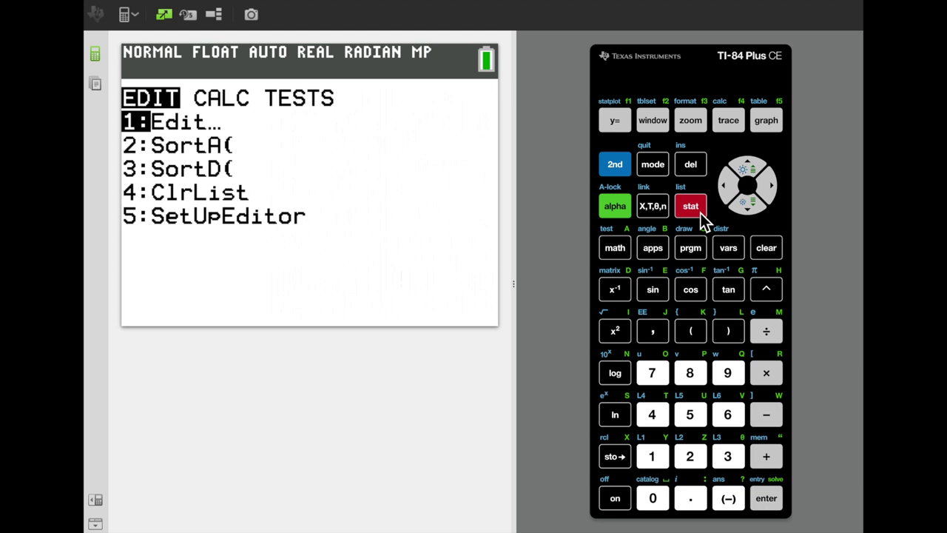
{"action": "key", "text": "Right"}
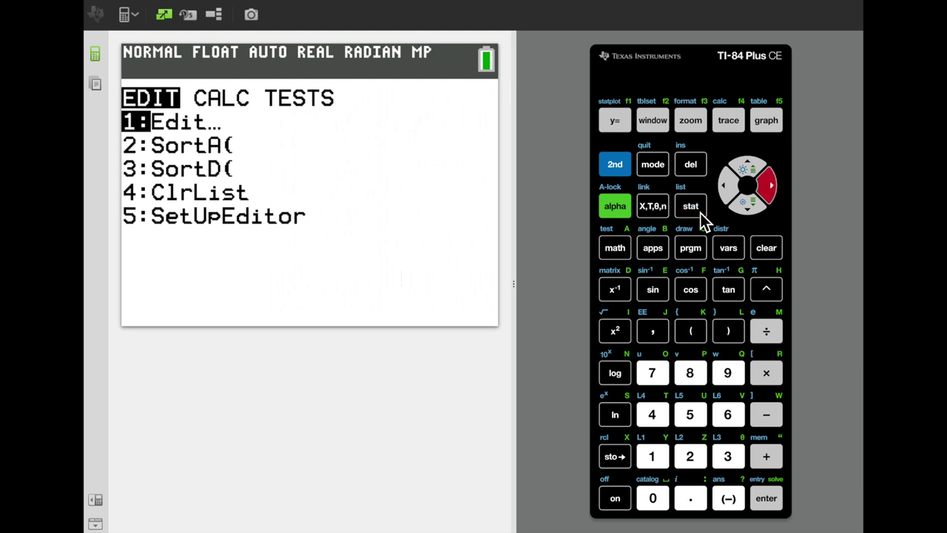
{"action": "key", "text": "Return"}
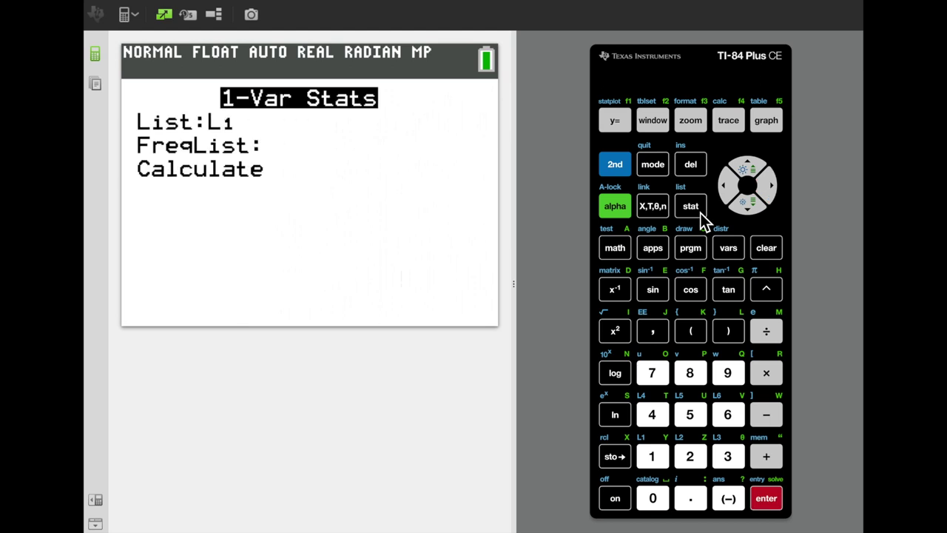
{"action": "left_click", "coordinate": [619, 164]}
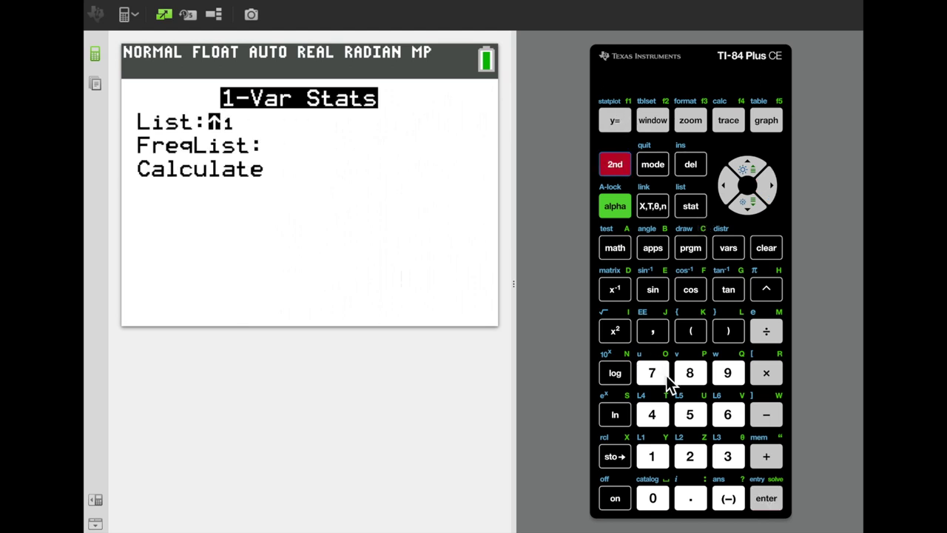
{"action": "left_click", "coordinate": [691, 458]}
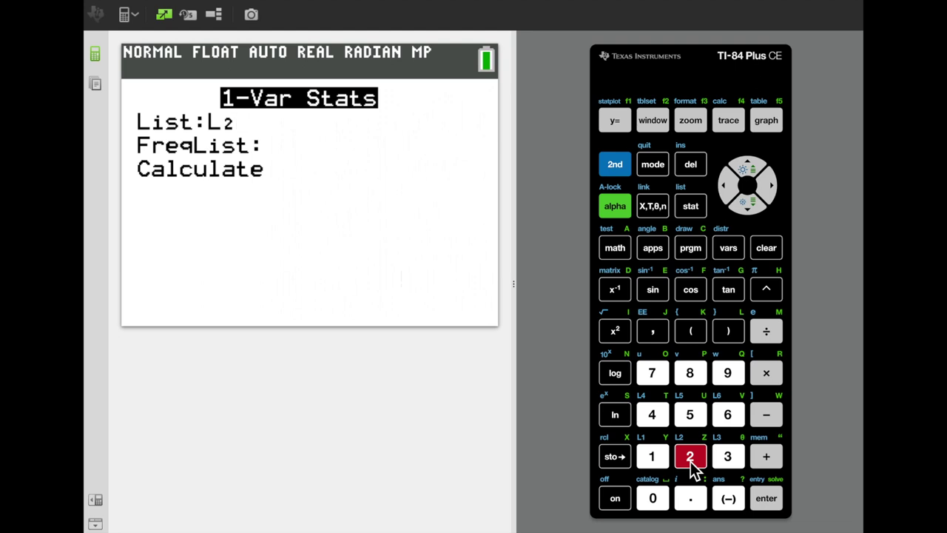
{"action": "key", "text": "Return"}
{"action": "key", "text": "Return"}
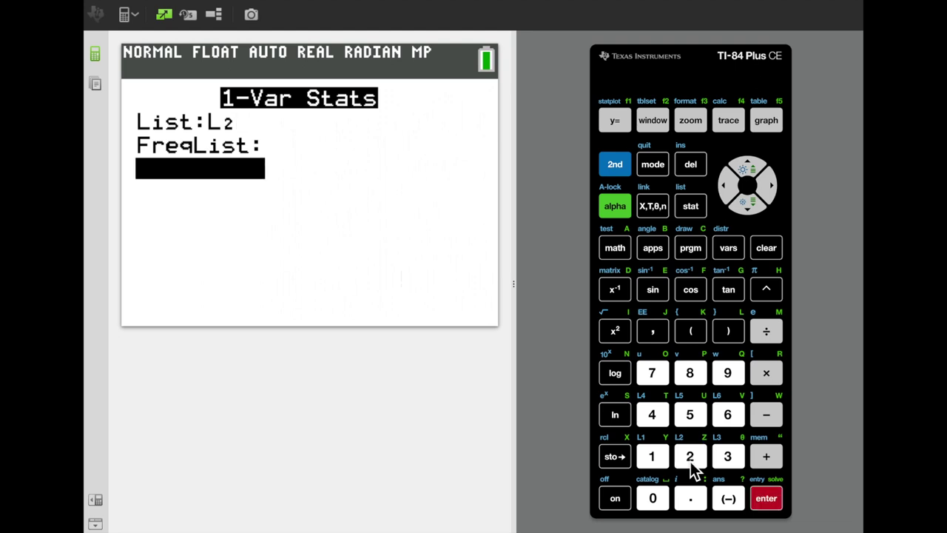
{"action": "key", "text": "Return"}
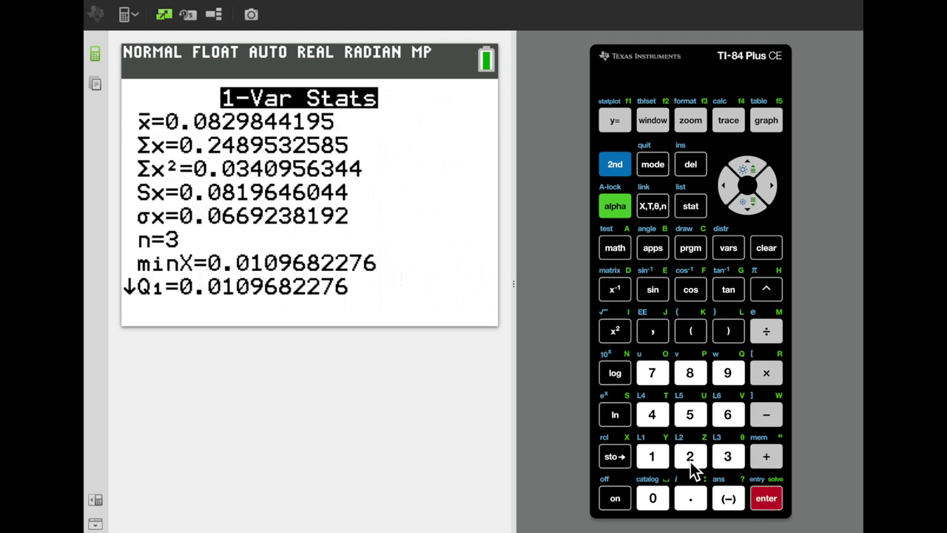
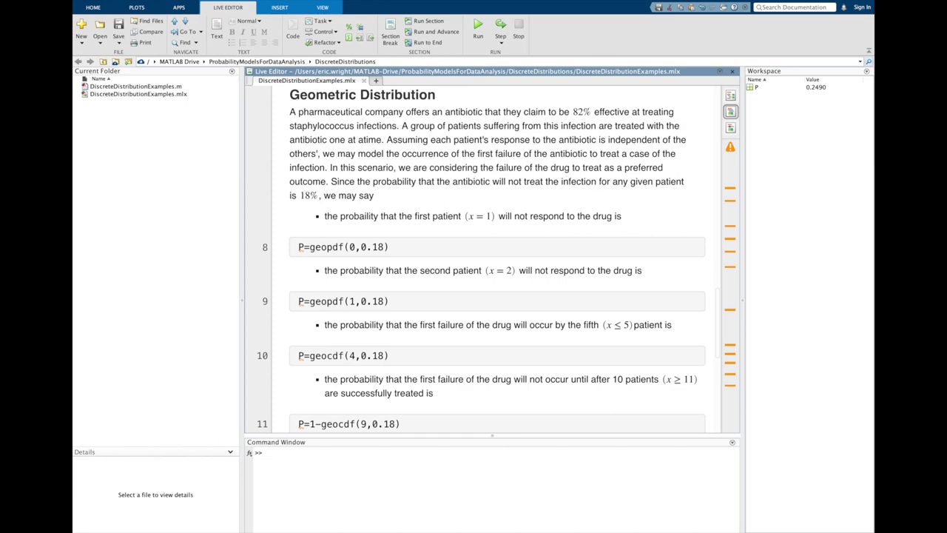
Step: In the MATLAB live script, look over the geopdf and geocdf examples of the Geometric Distribution section
{"action": "scroll", "coordinate": [596, 409], "scroll_direction": "down", "scroll_amount": 1}
{"action": "scroll", "coordinate": [597, 409], "scroll_direction": "down", "scroll_amount": 5}
{"action": "scroll", "coordinate": [596, 410], "scroll_direction": "down", "scroll_amount": 1}
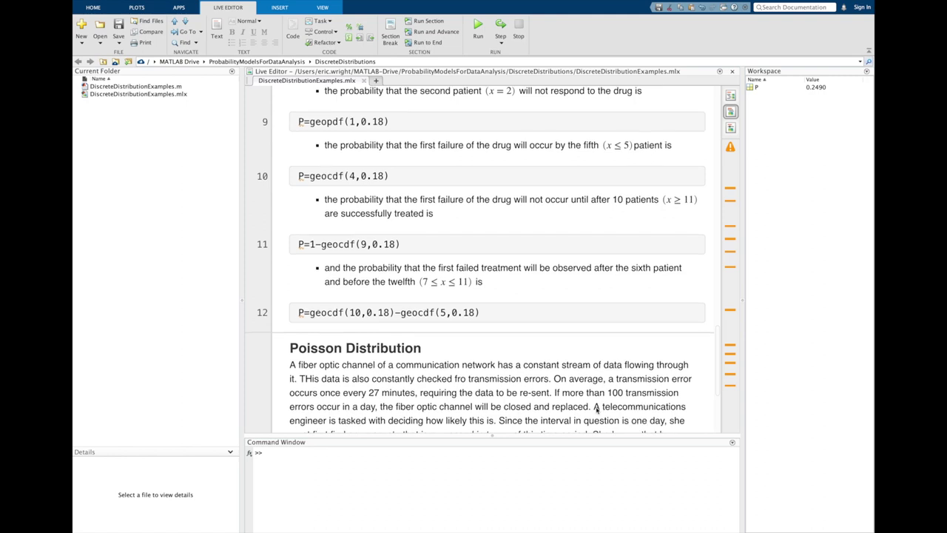
{"action": "scroll", "coordinate": [596, 410], "scroll_direction": "up", "scroll_amount": 3}
{"action": "scroll", "coordinate": [599, 412], "scroll_direction": "up", "scroll_amount": 1}
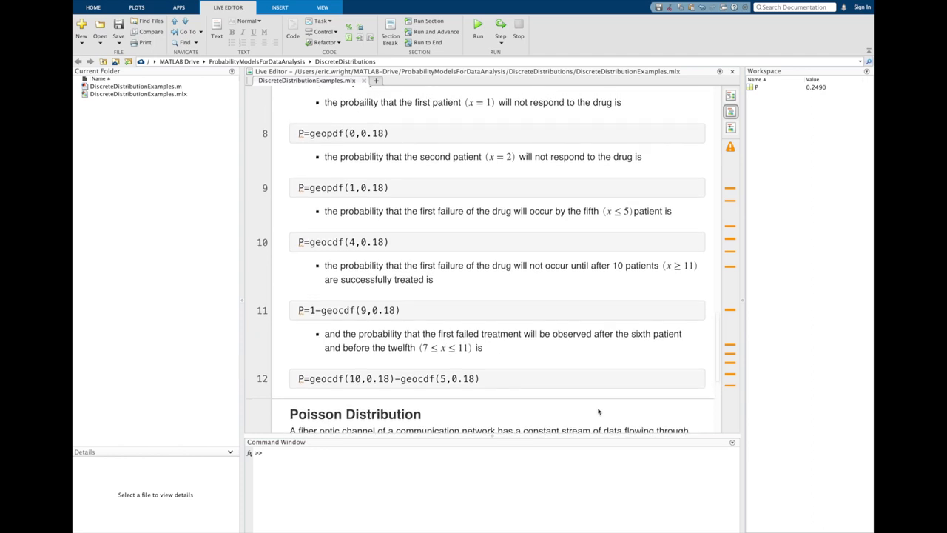
{"action": "scroll", "coordinate": [599, 411], "scroll_direction": "up", "scroll_amount": 1}
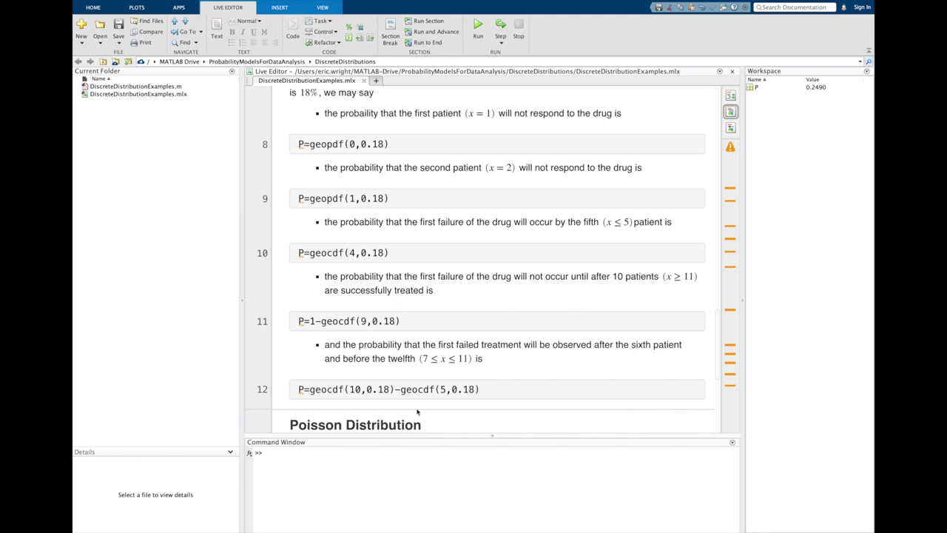
{"action": "left_click", "coordinate": [313, 393]}
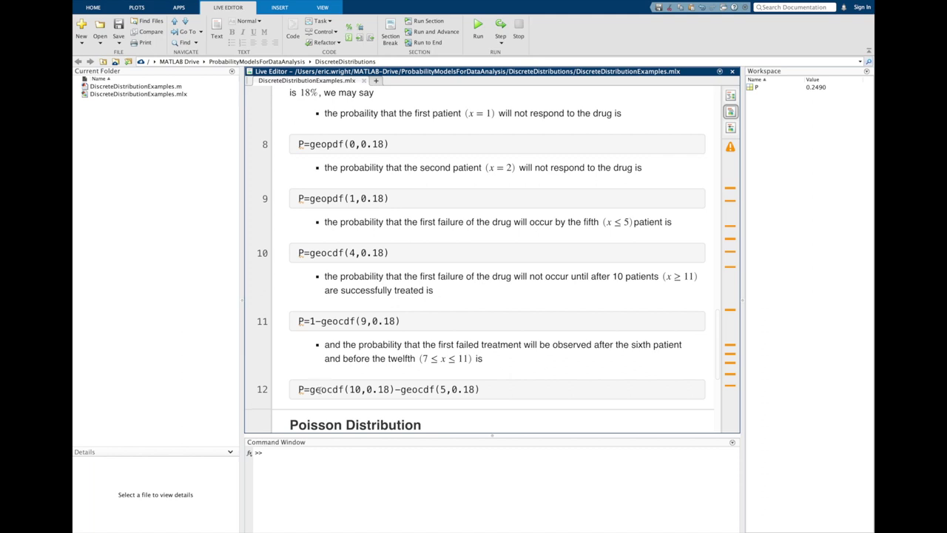
{"action": "left_click_drag", "start_coordinate": [310, 390], "coordinate": [396, 390]}
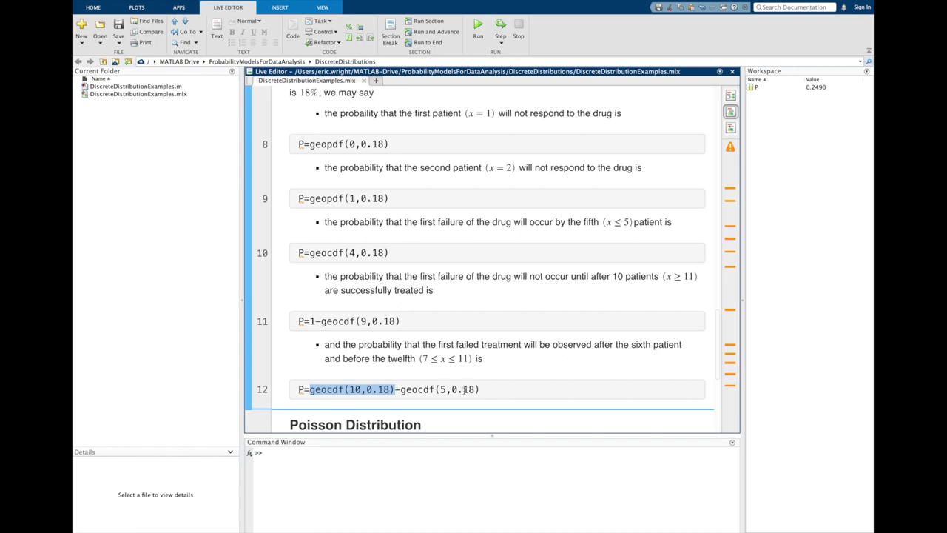
{"action": "left_click_drag", "start_coordinate": [397, 389], "coordinate": [453, 390]}
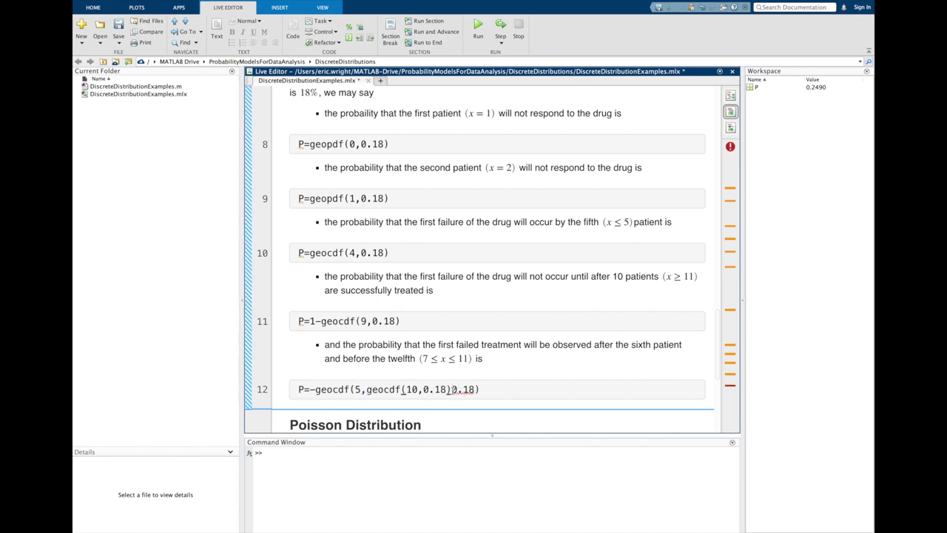
{"action": "key", "text": "super+z"}
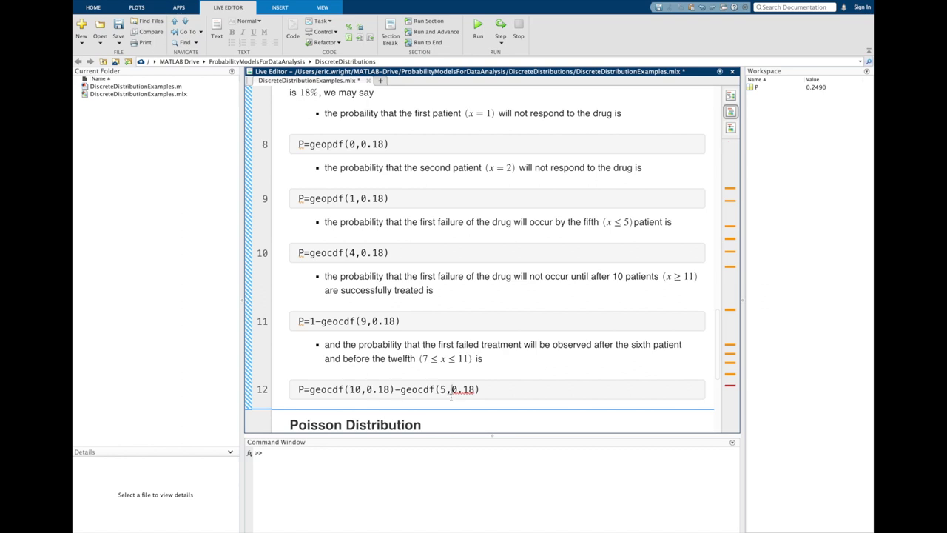
Step: Run the Geometric Distribution section of the live script to evaluate its geopdf and geocdf lines
{"action": "left_click", "coordinate": [512, 391]}
{"action": "key", "text": "ctrl+Return"}
{"action": "scroll", "coordinate": [527, 259], "scroll_direction": "up", "scroll_amount": 3}
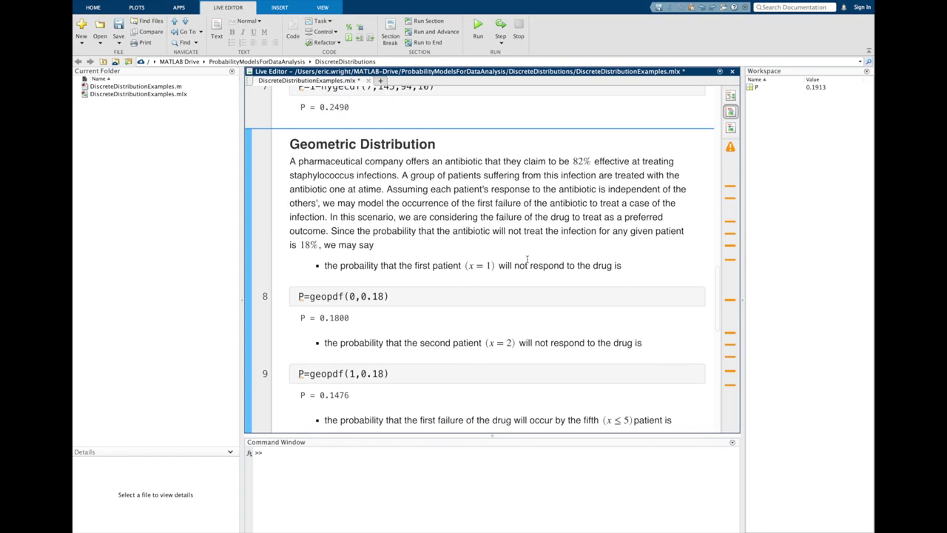
Step: Examine the probability output under each Geometric Distribution line, from line 8 through line 12
{"action": "scroll", "coordinate": [526, 259], "scroll_direction": "down", "scroll_amount": 1}
{"action": "scroll", "coordinate": [527, 259], "scroll_direction": "down", "scroll_amount": 2}
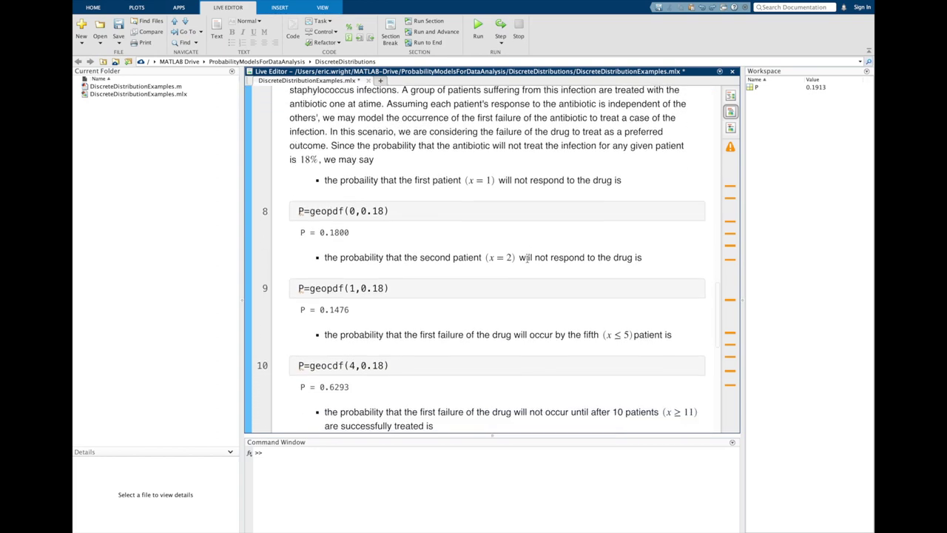
{"action": "scroll", "coordinate": [461, 232], "scroll_direction": "down", "scroll_amount": 1}
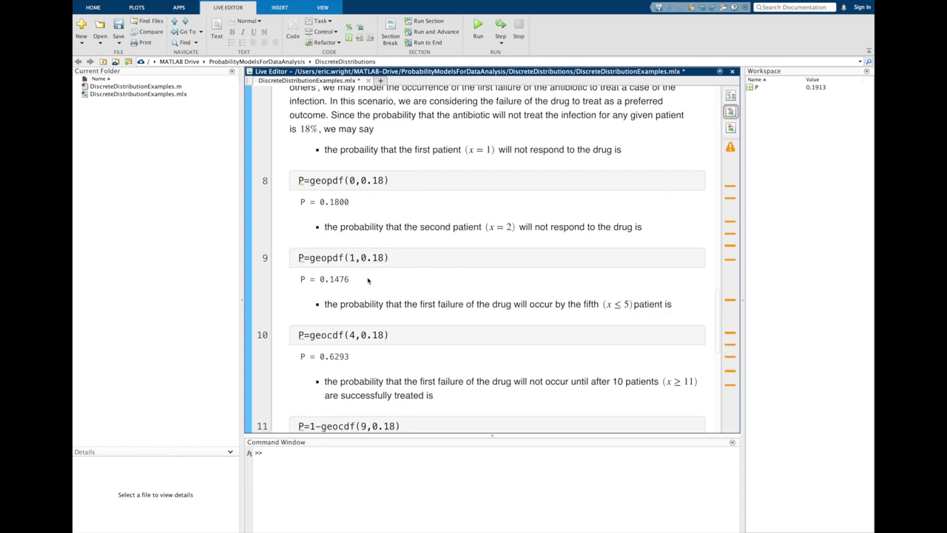
{"action": "scroll", "coordinate": [367, 281], "scroll_direction": "down", "scroll_amount": 1}
{"action": "scroll", "coordinate": [367, 278], "scroll_direction": "down", "scroll_amount": 3}
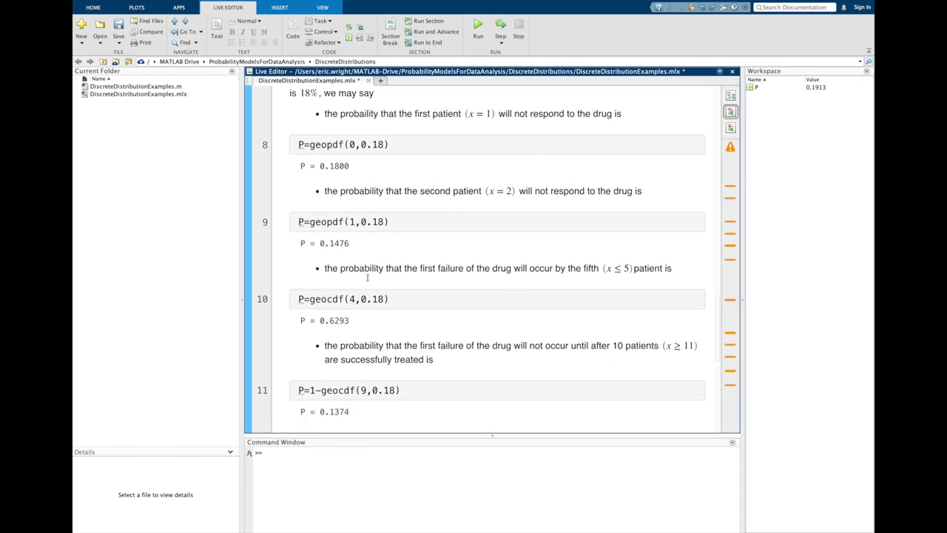
{"action": "scroll", "coordinate": [367, 278], "scroll_direction": "down", "scroll_amount": 3}
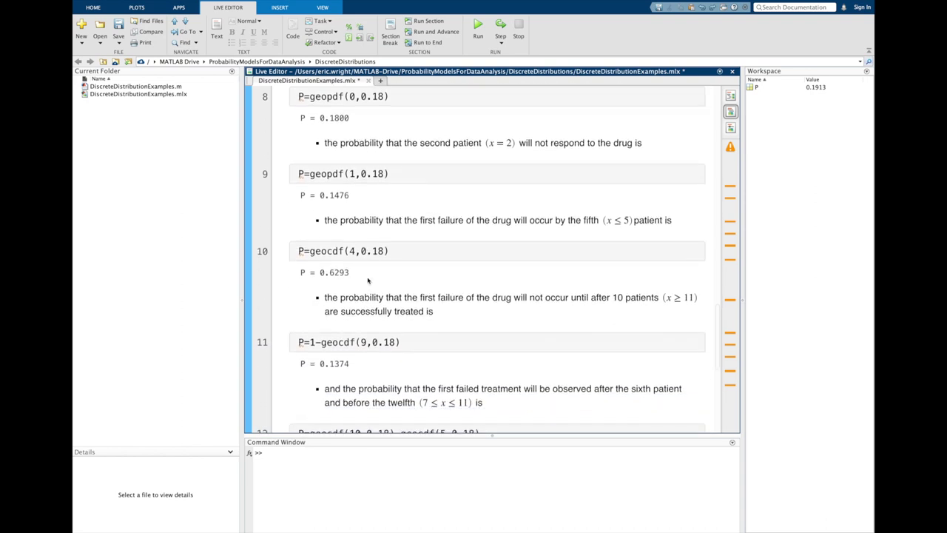
{"action": "scroll", "coordinate": [367, 278], "scroll_direction": "down", "scroll_amount": 4}
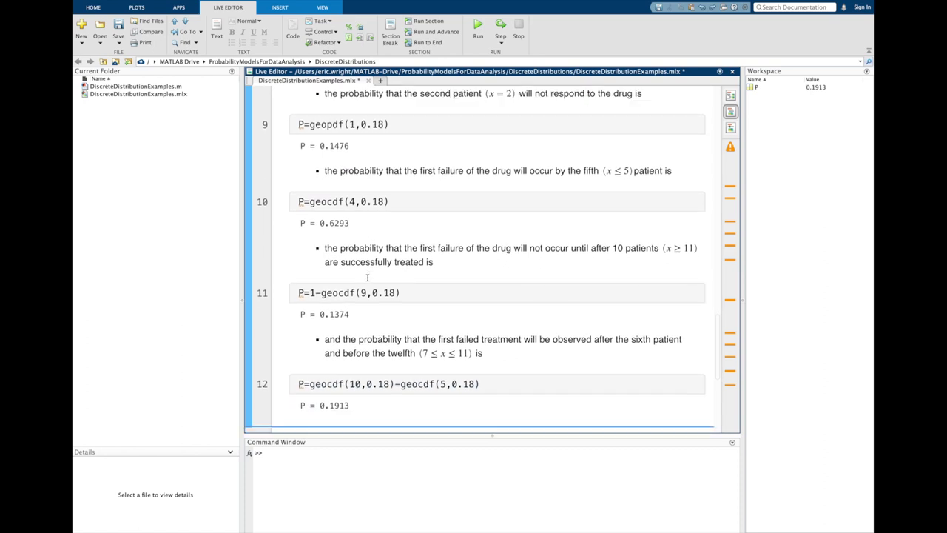
{"action": "scroll", "coordinate": [367, 274], "scroll_direction": "down", "scroll_amount": 1}
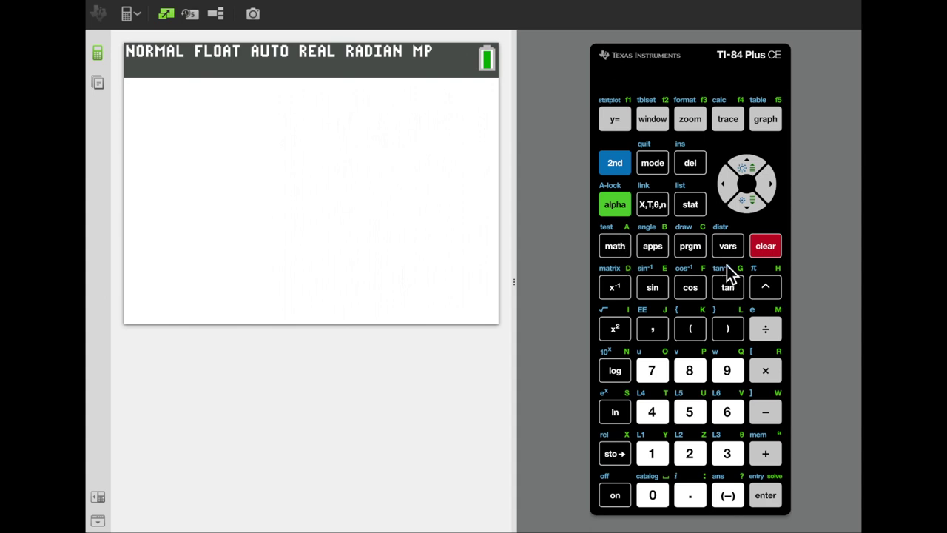
Step: Calculate the geometric probability with geometpdf, using p 0.18 and x value 1
{"action": "left_click", "coordinate": [621, 165]}
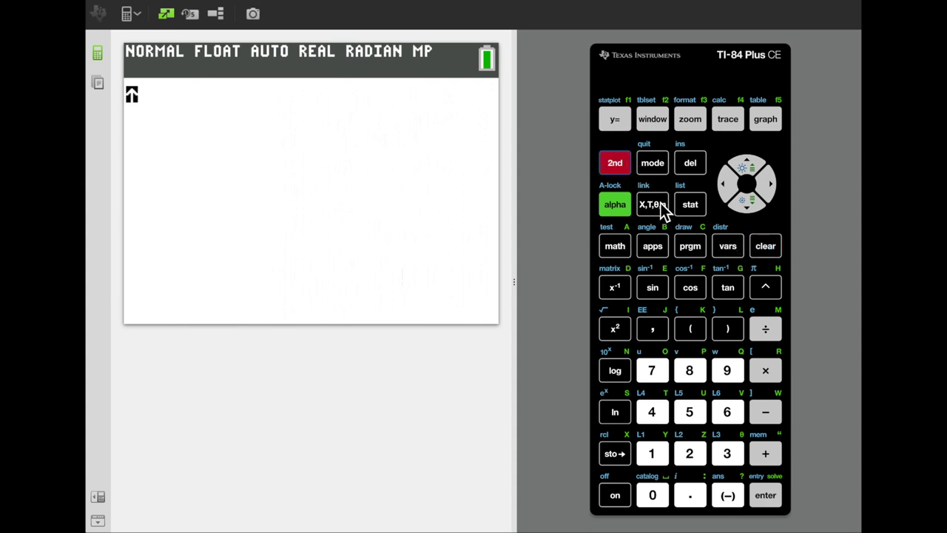
{"action": "left_click", "coordinate": [732, 254]}
{"action": "key", "text": "Up"}
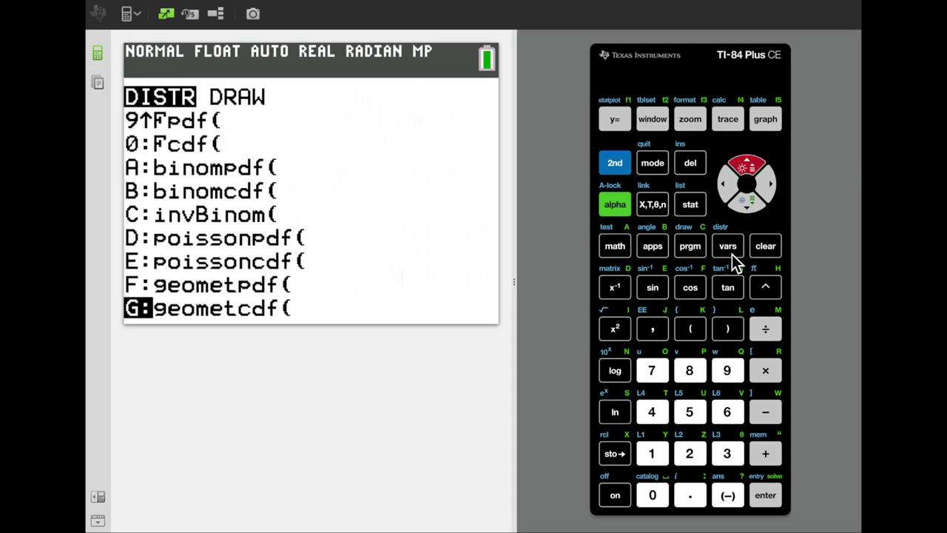
{"action": "key", "text": "Up"}
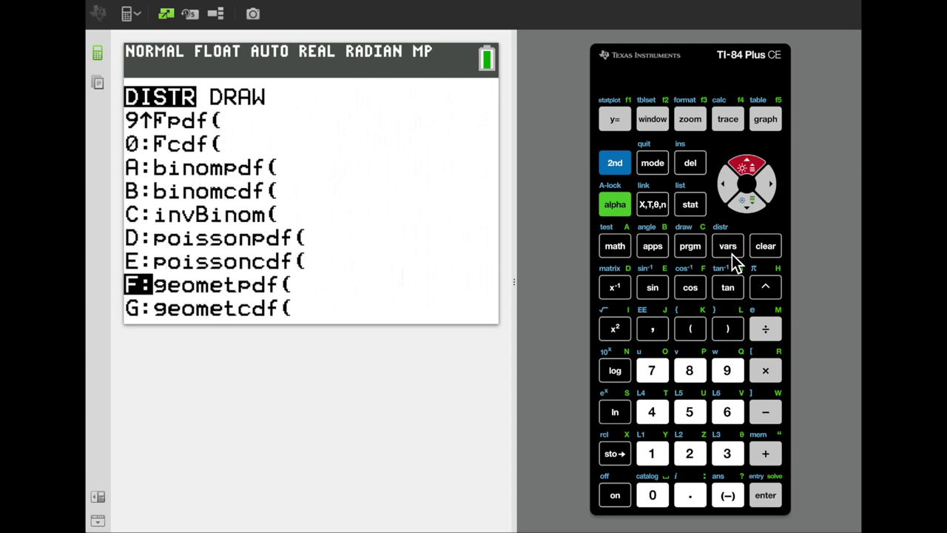
{"action": "key", "text": "Return"}
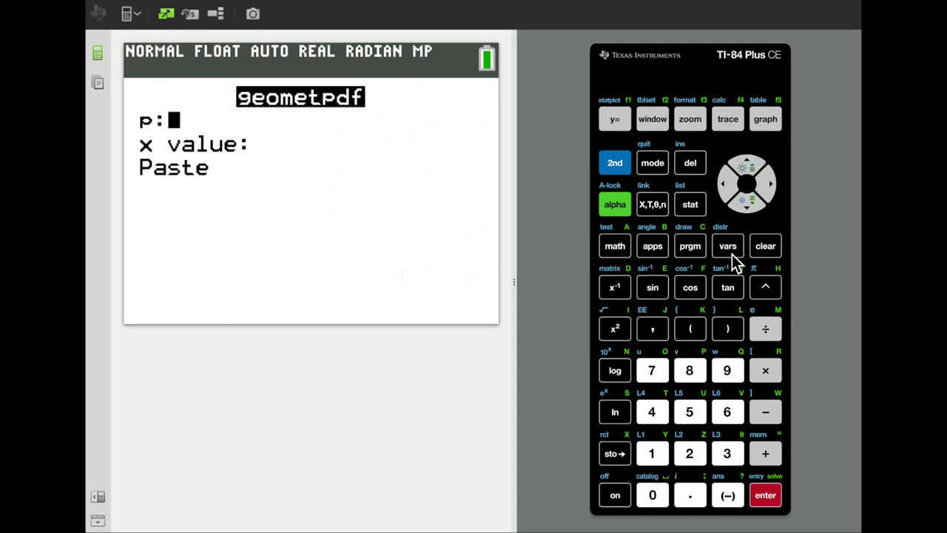
{"action": "type", "text": "0.18"}
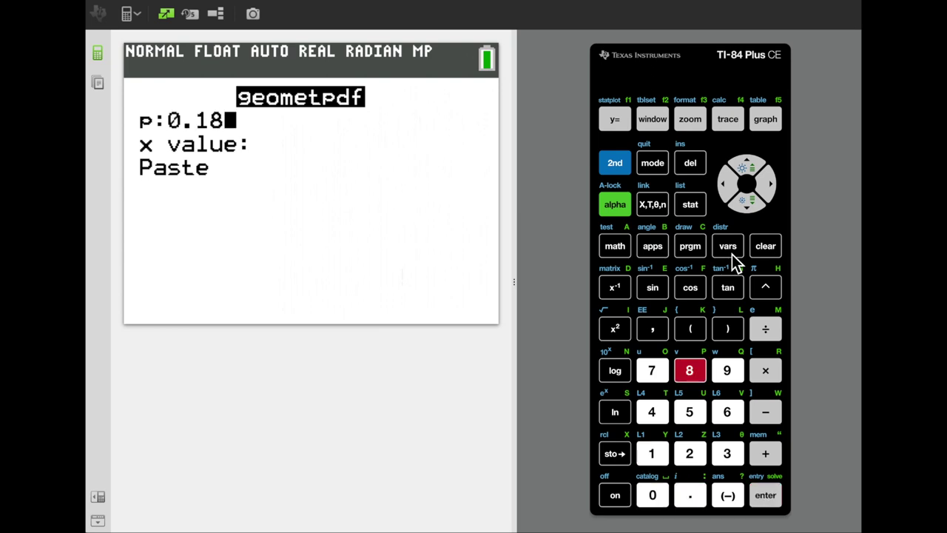
{"action": "key", "text": "Down"}
{"action": "type", "text": "1"}
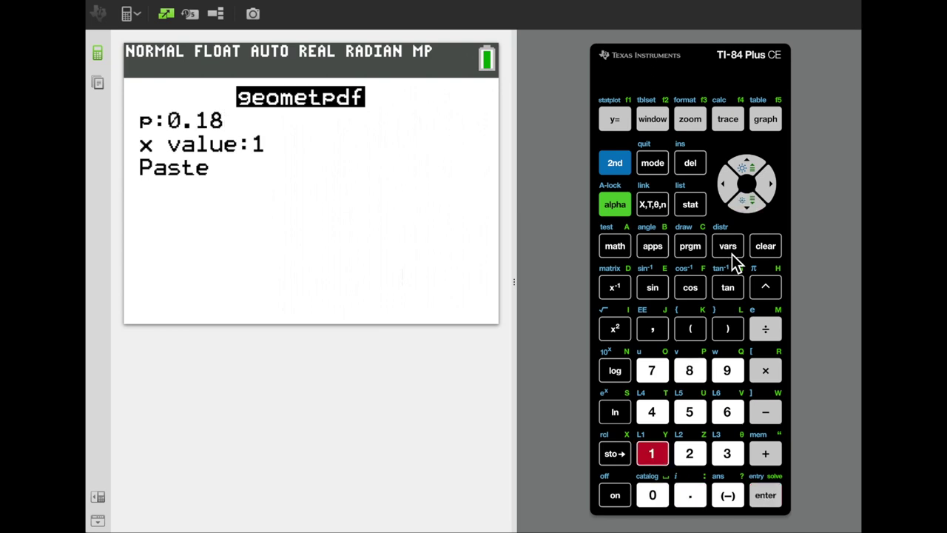
{"action": "key", "text": "Down"}
{"action": "key", "text": "Return"}
{"action": "key", "text": "Return"}
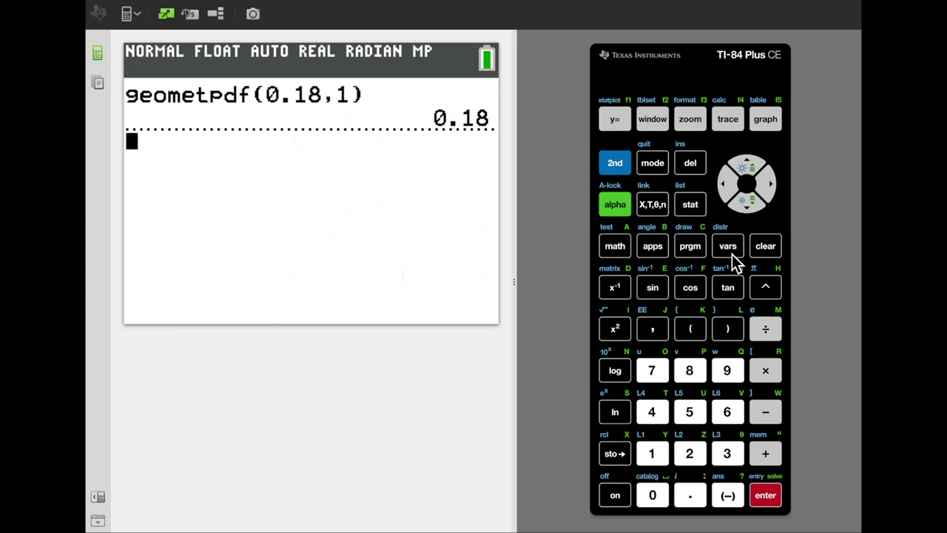
Step: Calculate geometpdf again with p kept at 0.18 and the x value set to 2
{"action": "left_click", "coordinate": [621, 172]}
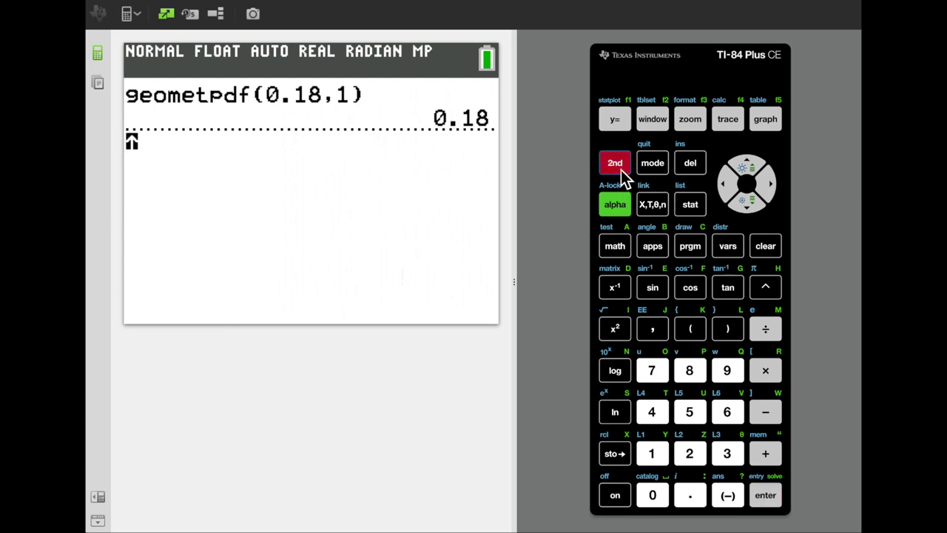
{"action": "left_click", "coordinate": [730, 246]}
{"action": "key", "text": "Up"}
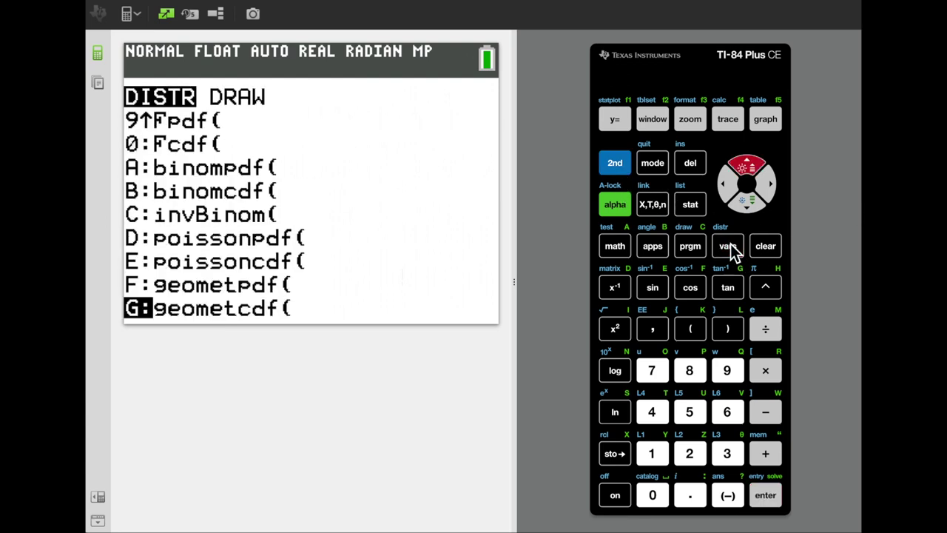
{"action": "key", "text": "Up"}
{"action": "key", "text": "Return"}
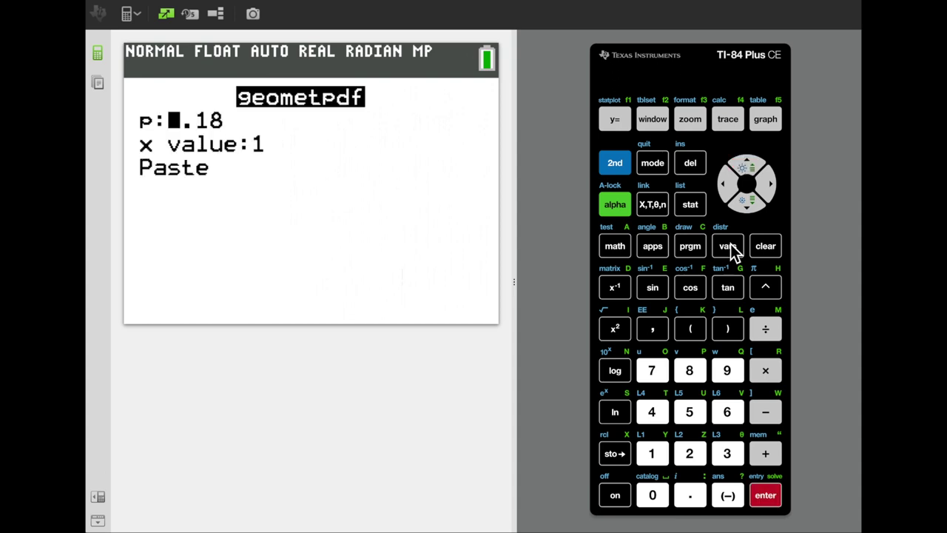
{"action": "key", "text": "Down"}
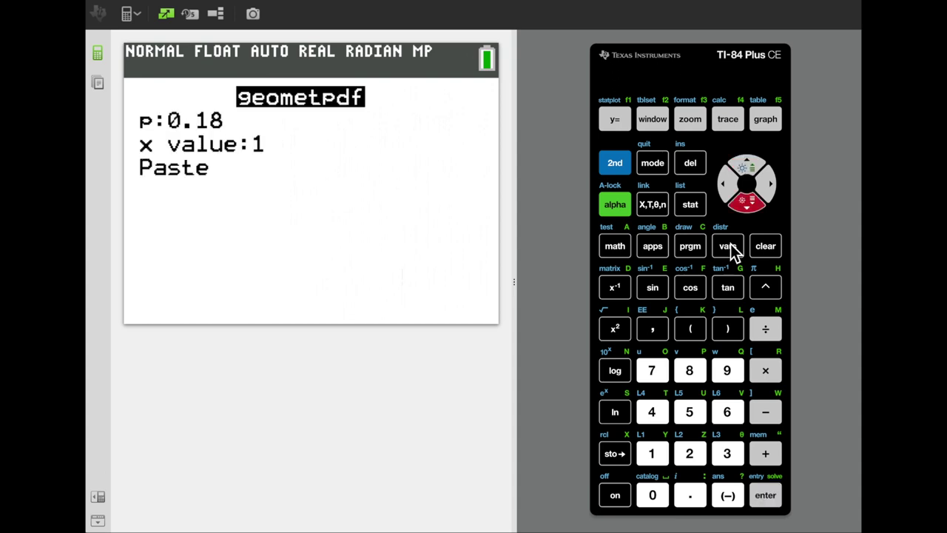
{"action": "type", "text": "2"}
{"action": "key", "text": "Return"}
{"action": "key", "text": "Return"}
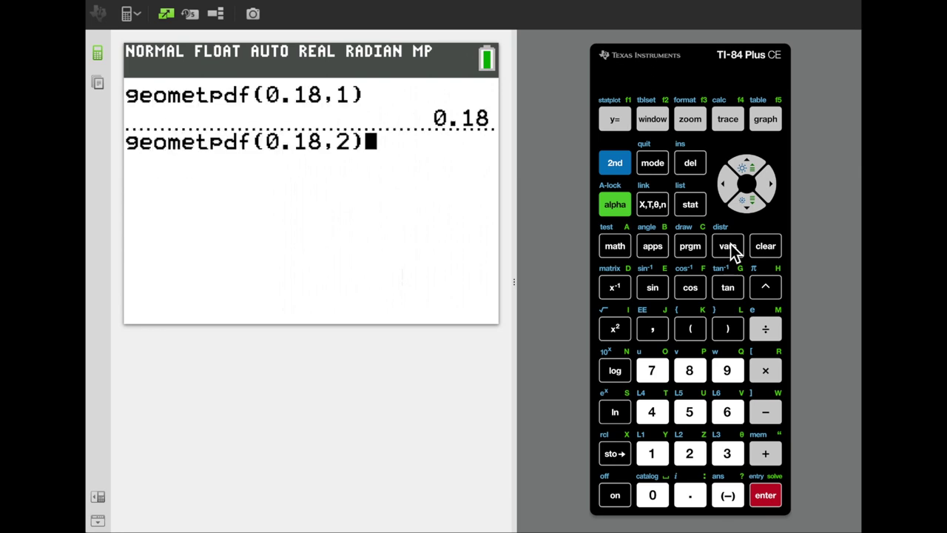
{"action": "key", "text": "Return"}
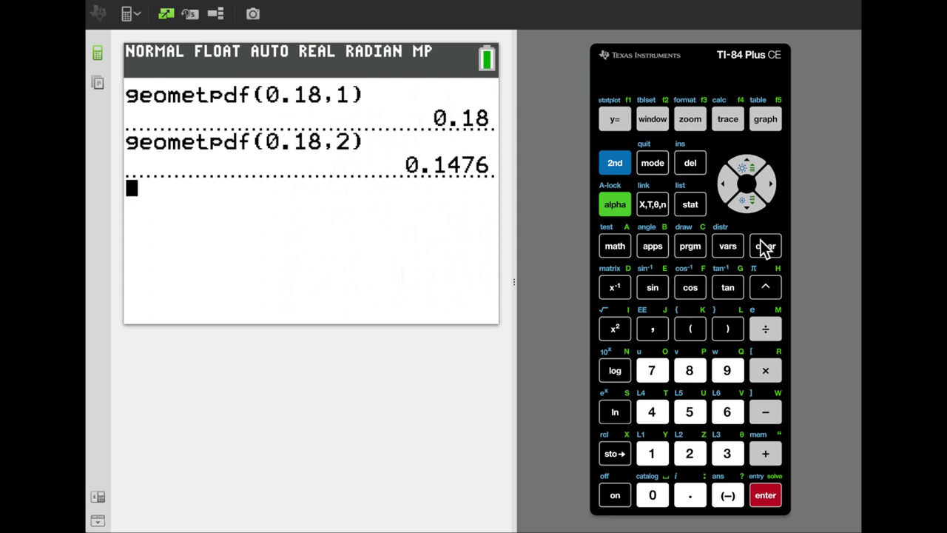
Step: Calculate the cumulative geometric probability with geometcdf, using p 0.18 and x value 5
{"action": "left_click", "coordinate": [626, 163]}
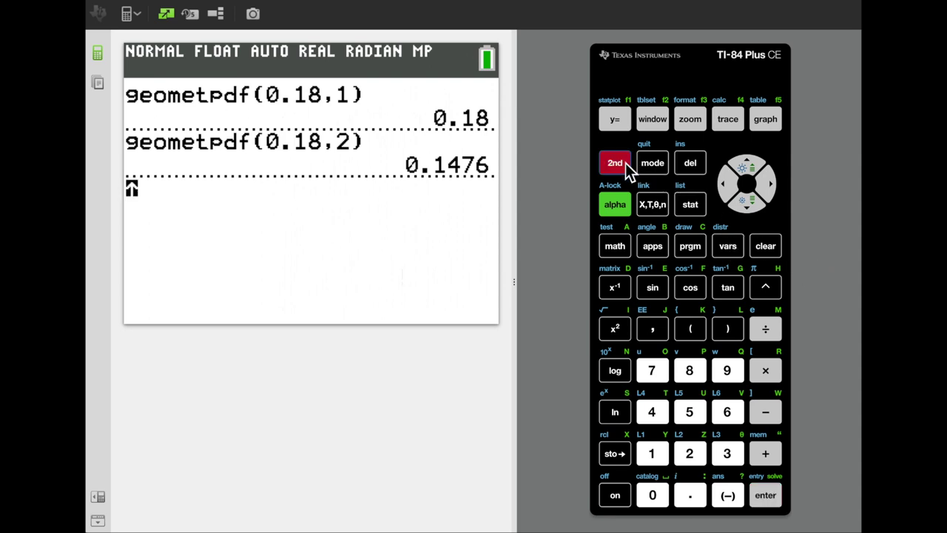
{"action": "left_click", "coordinate": [727, 246]}
{"action": "key", "text": "Down"}
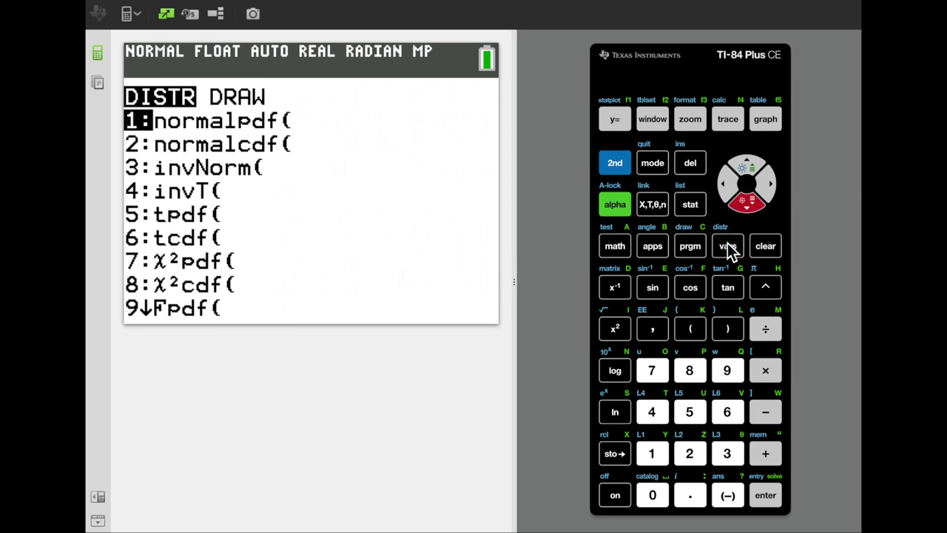
{"action": "key", "text": "Up"}
{"action": "key", "text": "Up"}
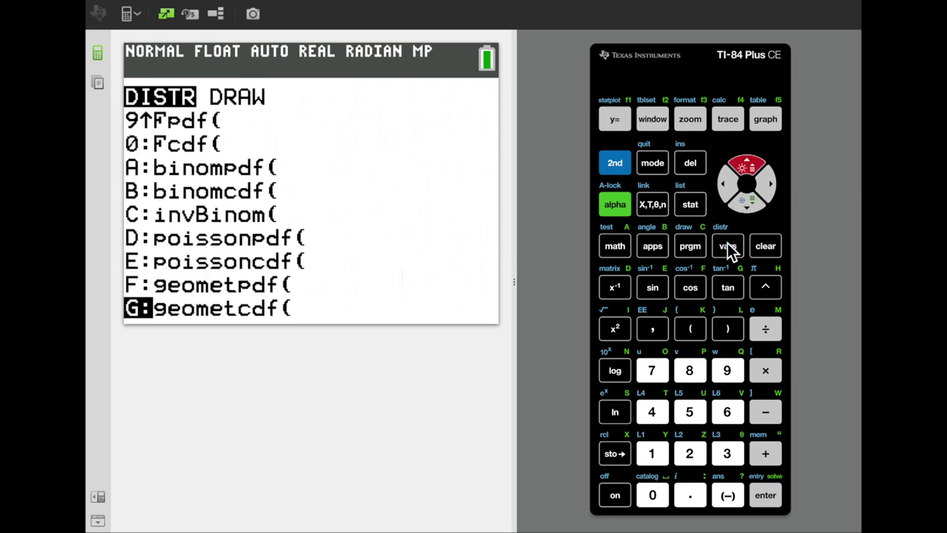
{"action": "key", "text": "Return"}
{"action": "type", "text": "0"}
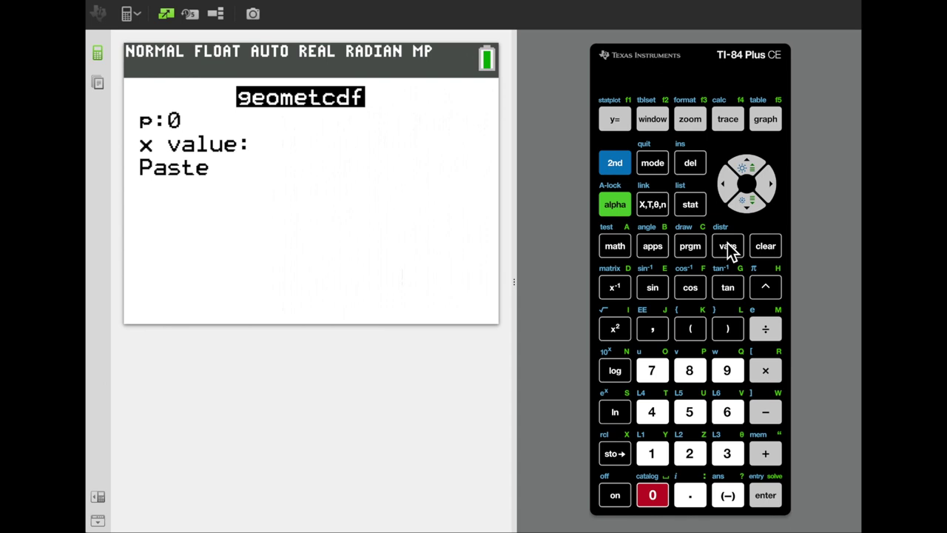
{"action": "type", "text": ".18"}
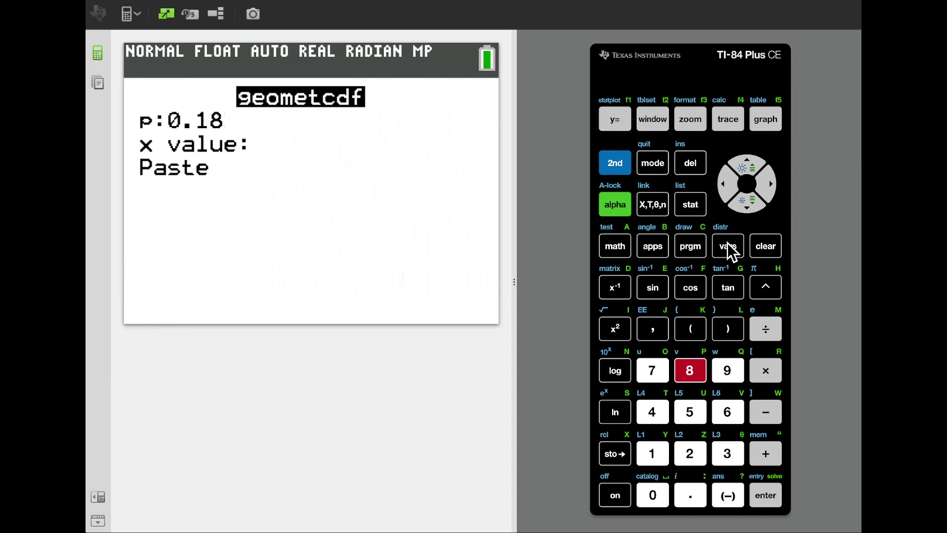
{"action": "key", "text": "Return"}
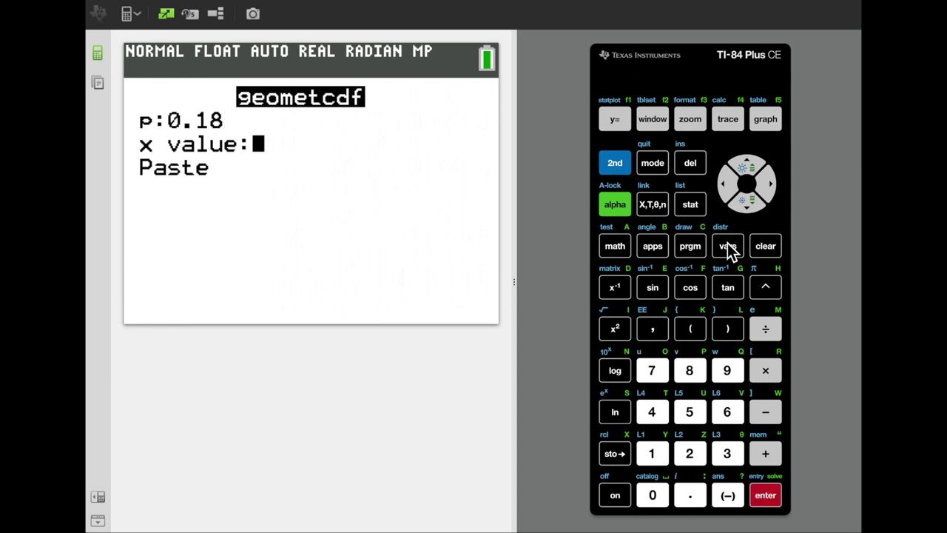
{"action": "type", "text": "5"}
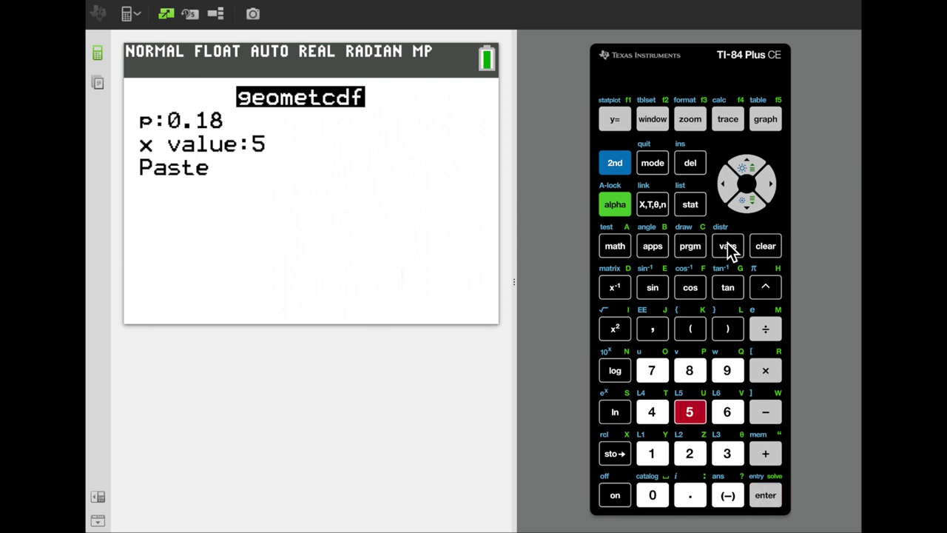
{"action": "key", "text": "Return"}
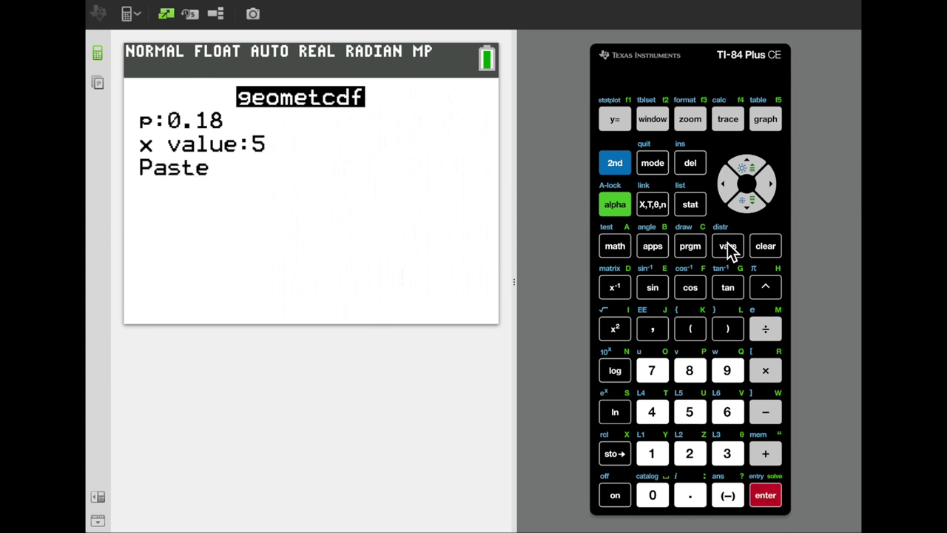
{"action": "key", "text": "Return"}
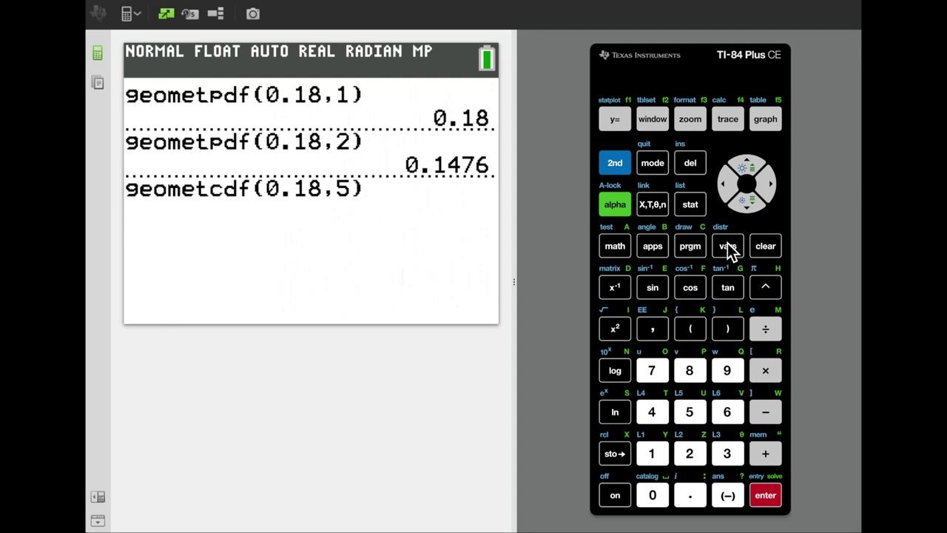
{"action": "key", "text": "Return"}
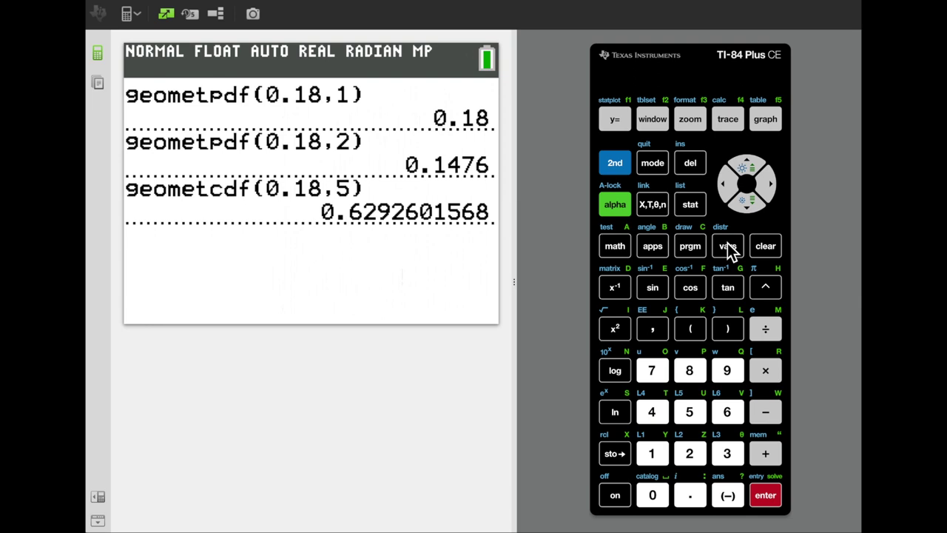
Step: Calculate the complement 1-geometcdf(0.18,10), reusing p 0.18 and setting the x value to 10
{"action": "type", "text": "1"}
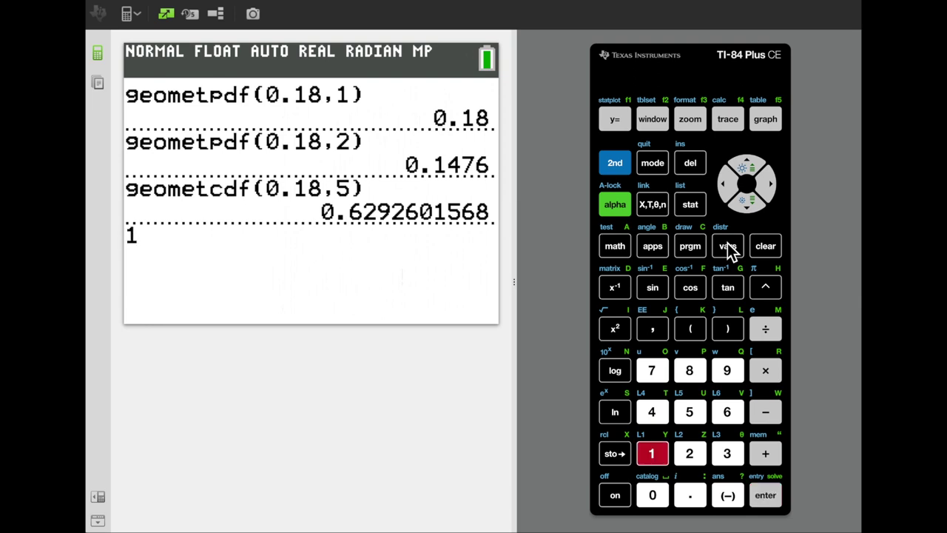
{"action": "type", "text": "-"}
{"action": "left_click", "coordinate": [615, 162]}
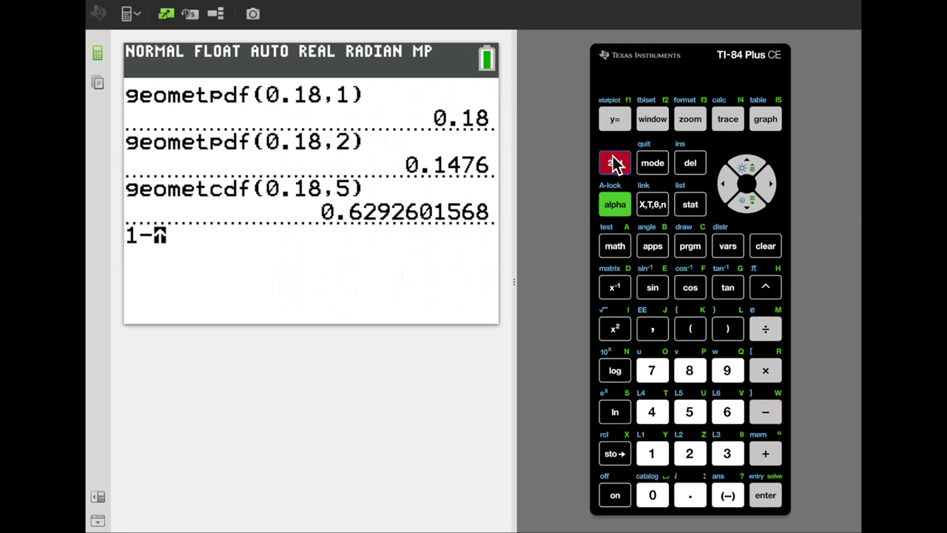
{"action": "left_click", "coordinate": [735, 240]}
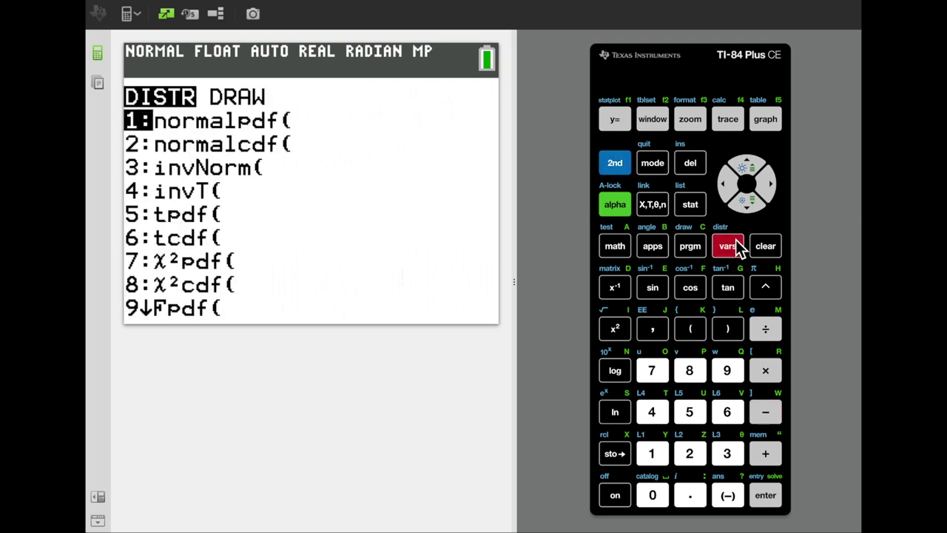
{"action": "key", "text": "Up"}
{"action": "key", "text": "Up"}
{"action": "key", "text": "Down"}
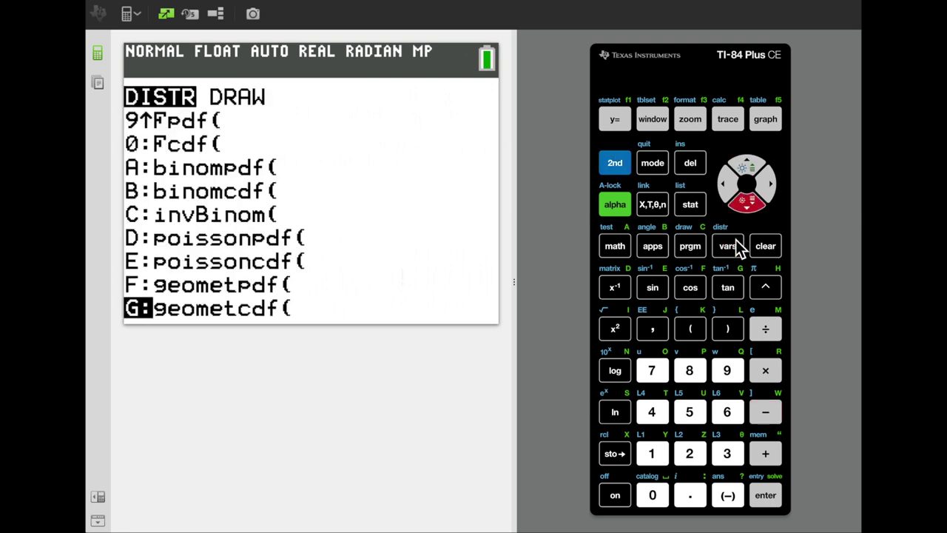
{"action": "key", "text": "Return"}
{"action": "key", "text": "Down"}
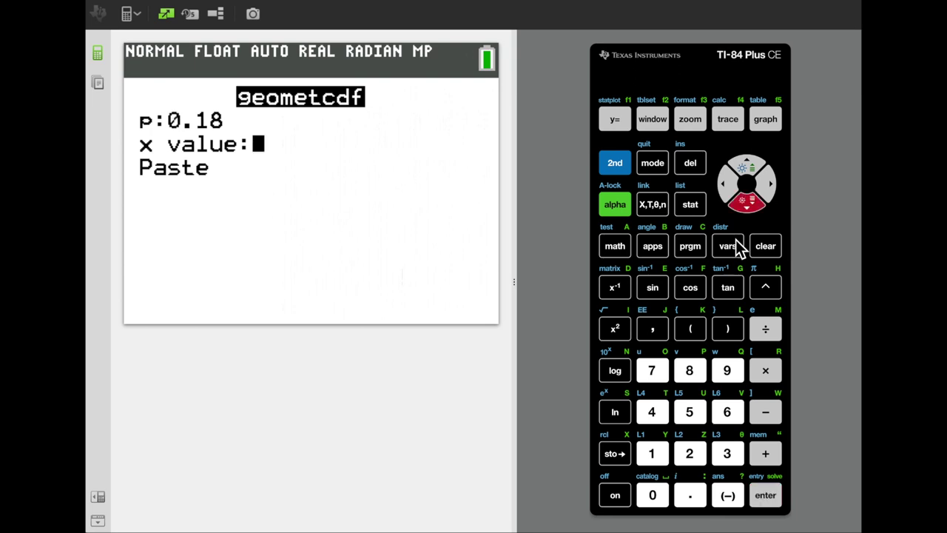
{"action": "type", "text": "10"}
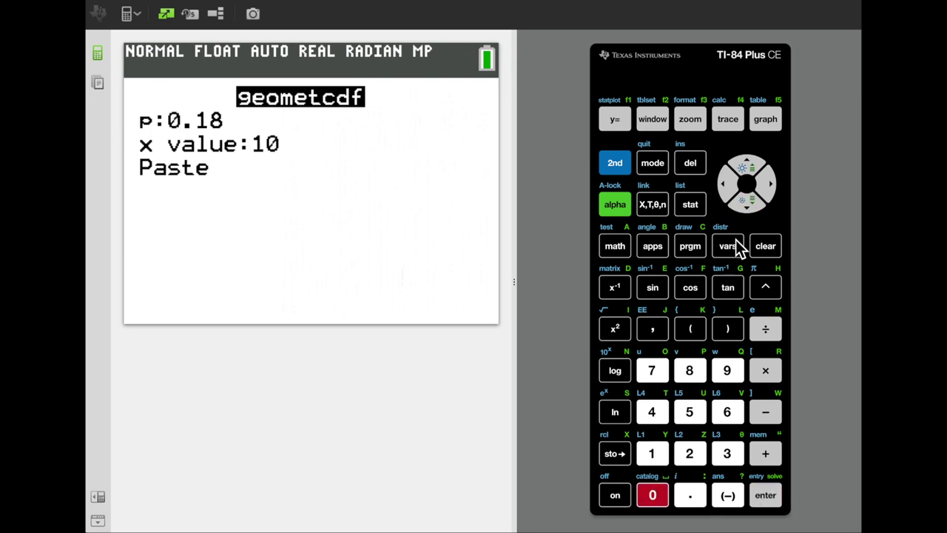
{"action": "key", "text": "Down"}
{"action": "key", "text": "Return"}
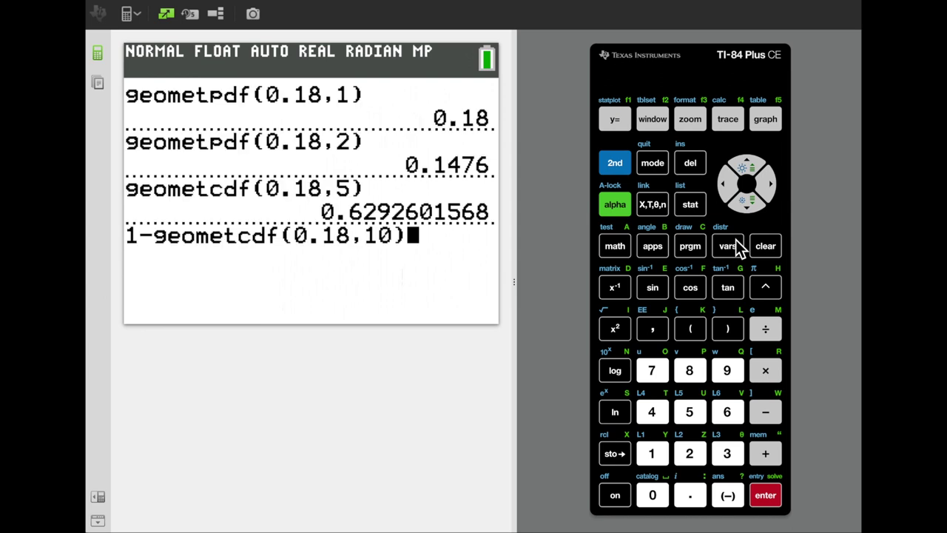
{"action": "key", "text": "Return"}
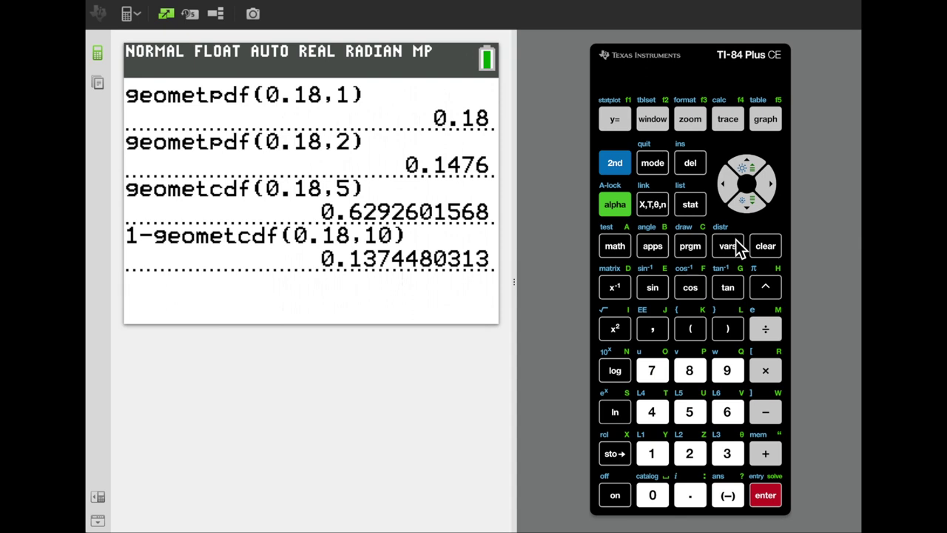
Step: Insert geometcdf as the first term of a new expression, keeping p at 0.18 and setting the x value to 11
{"action": "left_click", "coordinate": [630, 162]}
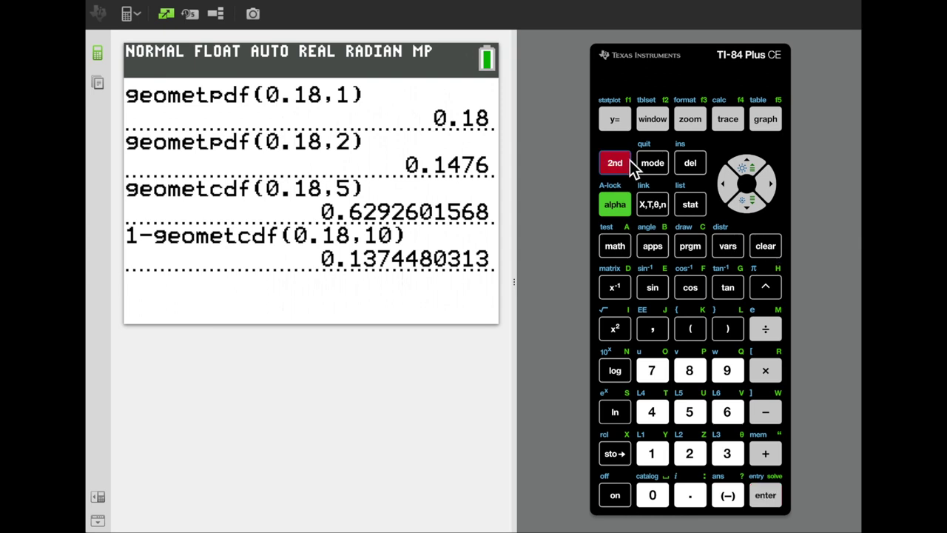
{"action": "left_click", "coordinate": [730, 253]}
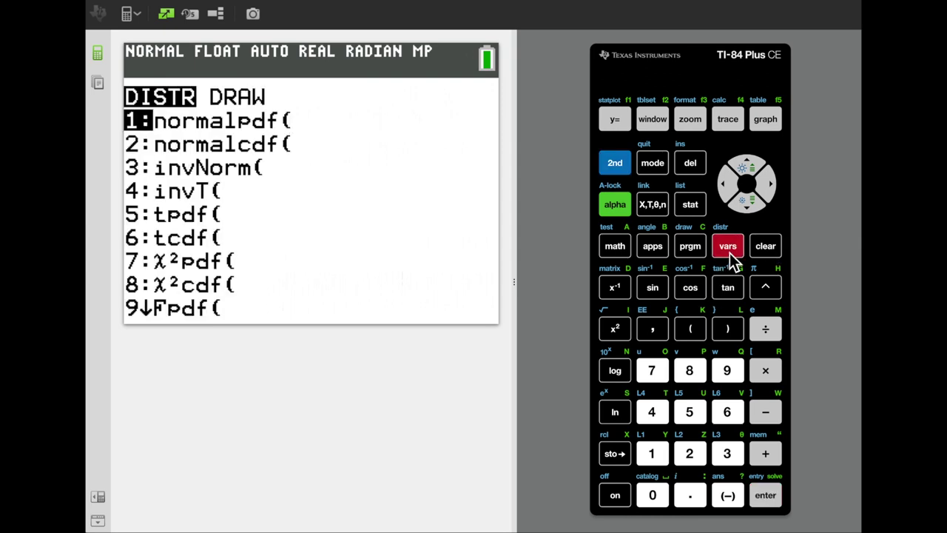
{"action": "key", "text": "Up"}
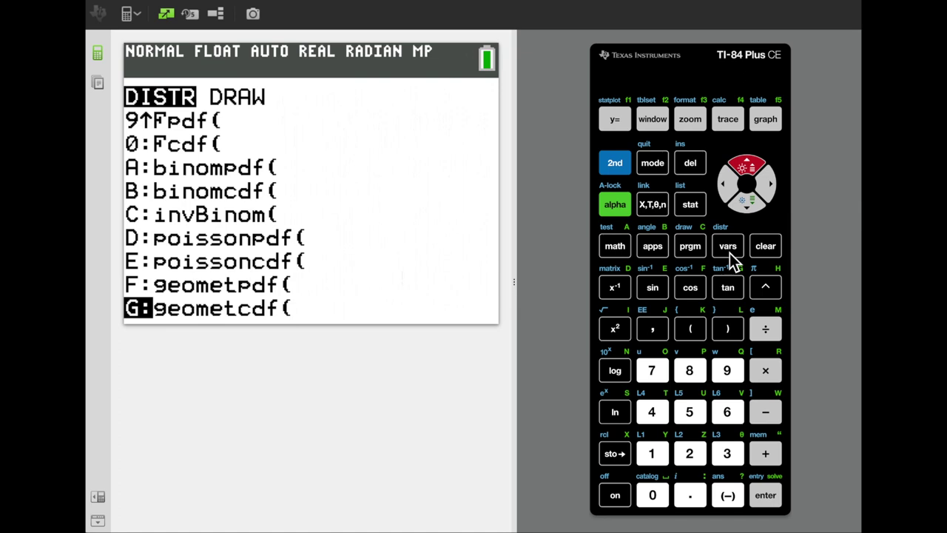
{"action": "key", "text": "Return"}
{"action": "key", "text": "Down"}
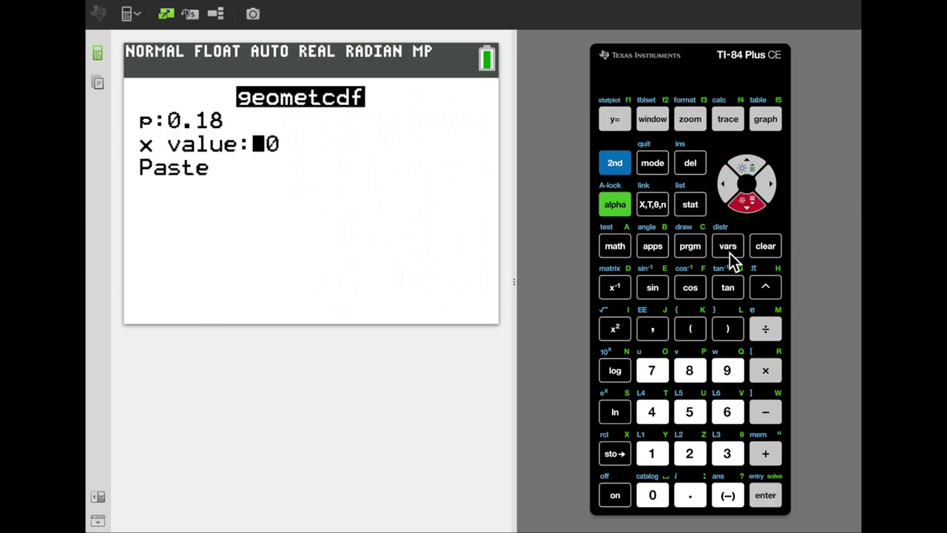
{"action": "type", "text": "11"}
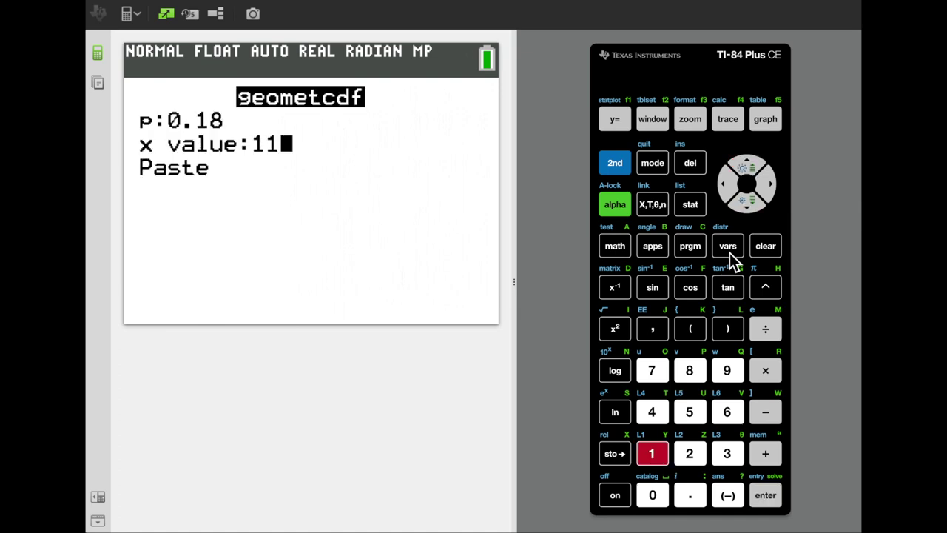
{"action": "key", "text": "Down"}
{"action": "key", "text": "Return"}
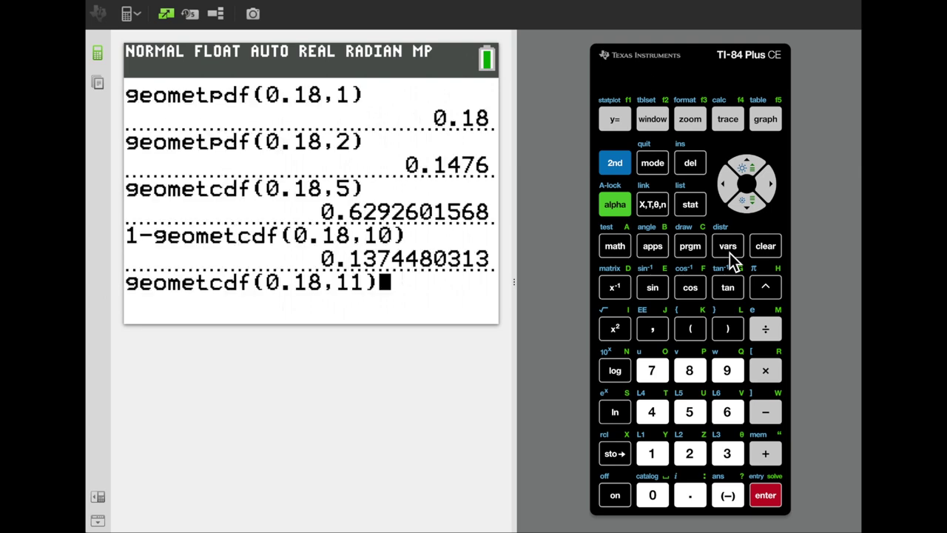
Step: Subtract geometcdf with p 0.18 and x value 6 from the first term, and evaluate the expression
{"action": "type", "text": "-"}
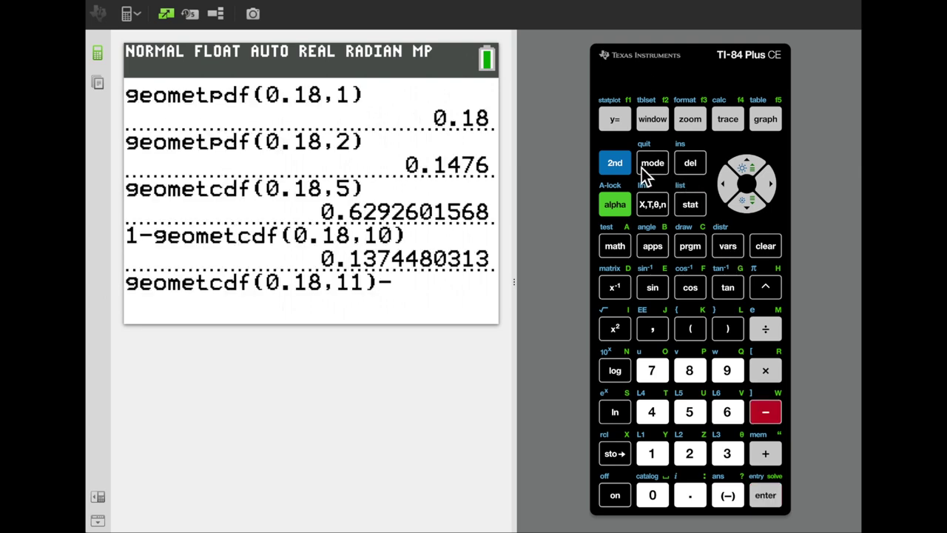
{"action": "left_click", "coordinate": [615, 164]}
{"action": "left_click", "coordinate": [727, 246]}
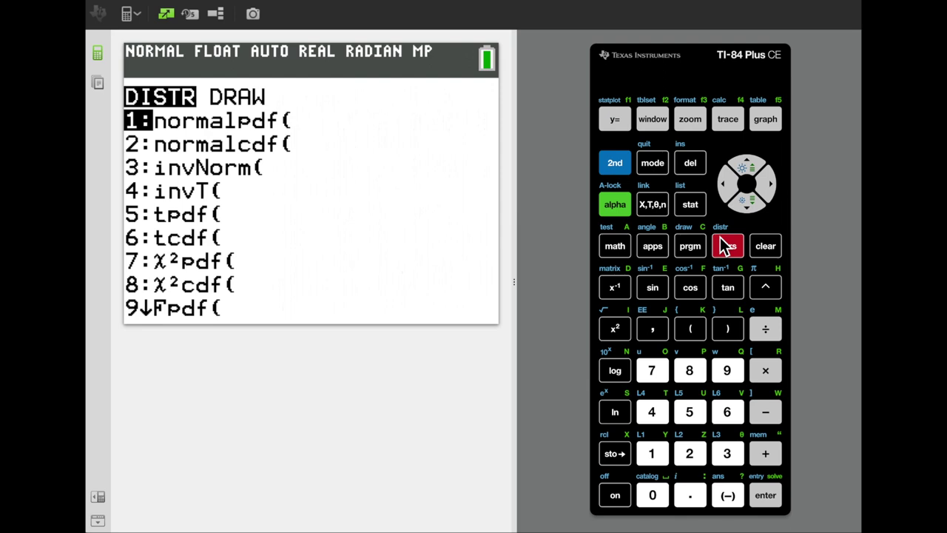
{"action": "key", "text": "Up"}
{"action": "key", "text": "Up"}
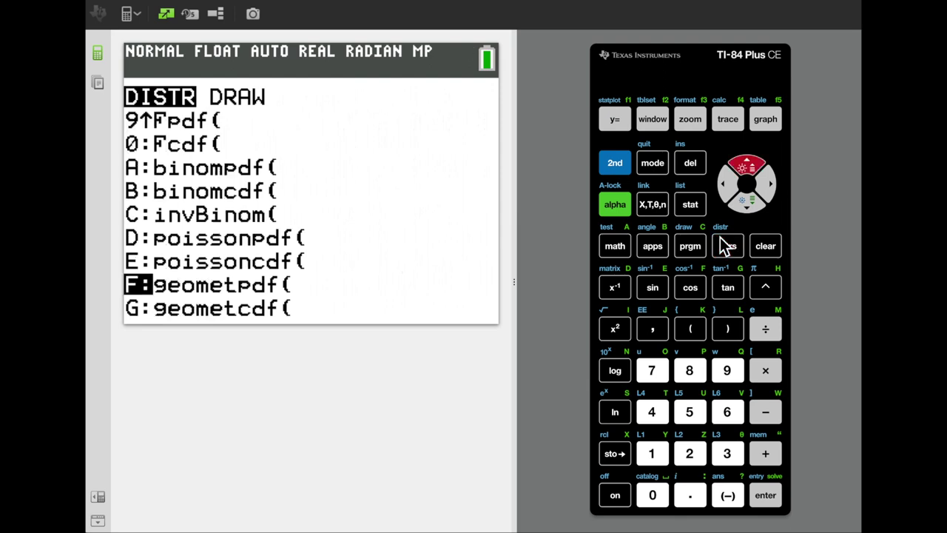
{"action": "key", "text": "Down"}
{"action": "key", "text": "Return"}
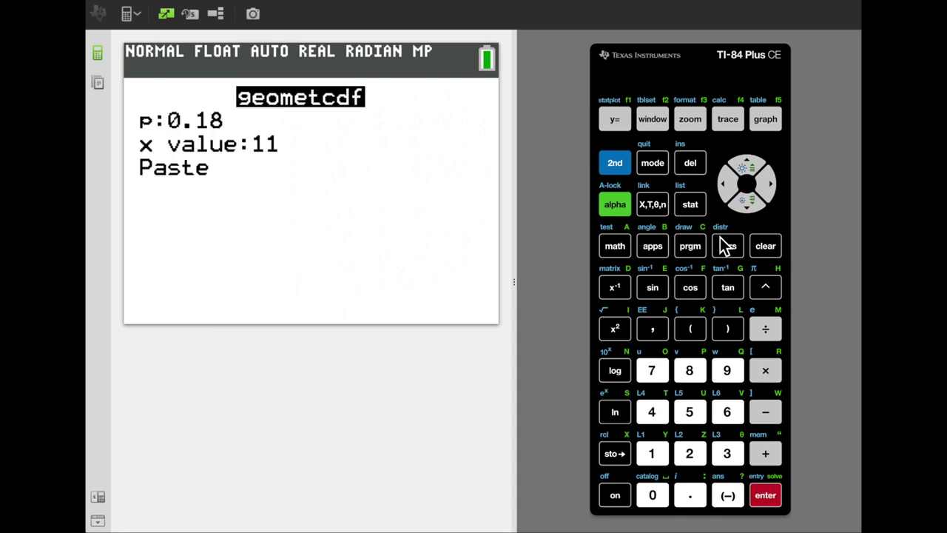
{"action": "key", "text": "Down"}
{"action": "type", "text": "6"}
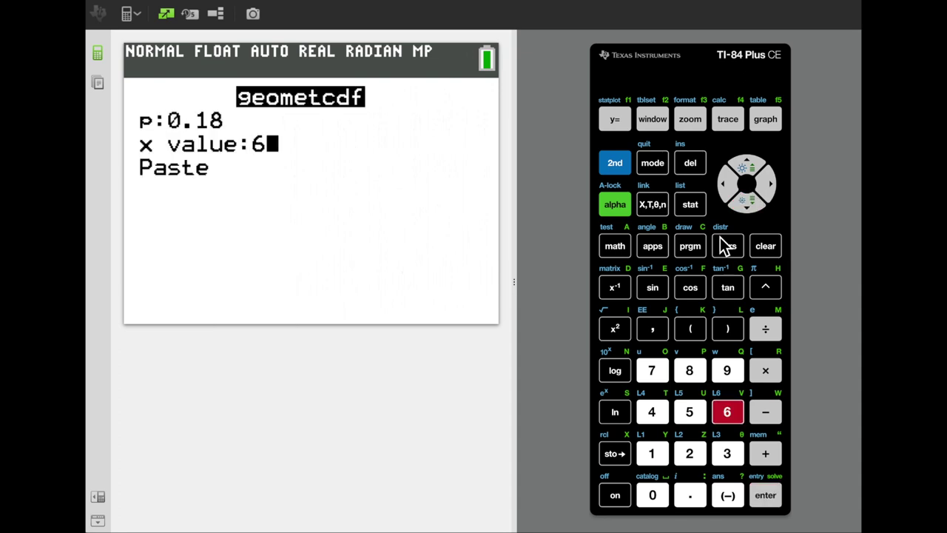
{"action": "key", "text": "Down"}
{"action": "key", "text": "Return"}
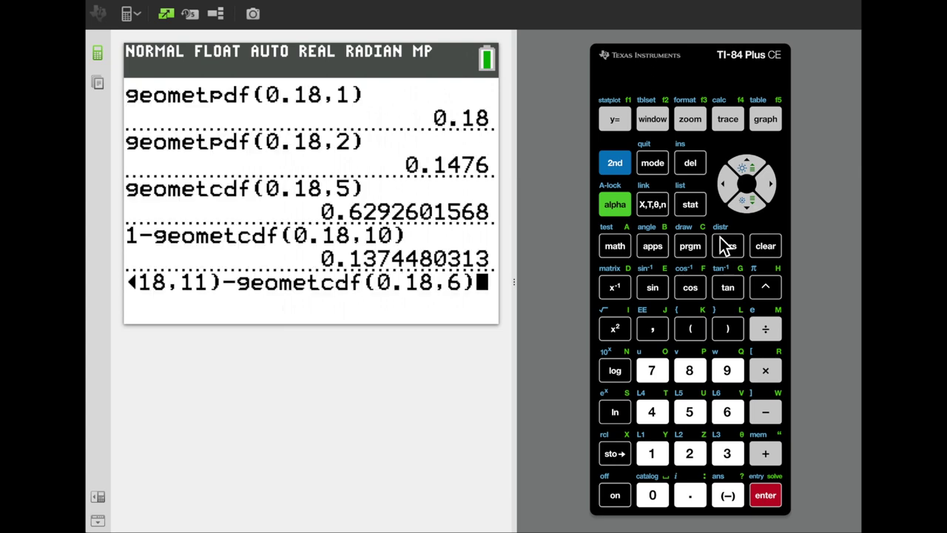
{"action": "key", "text": "Return"}
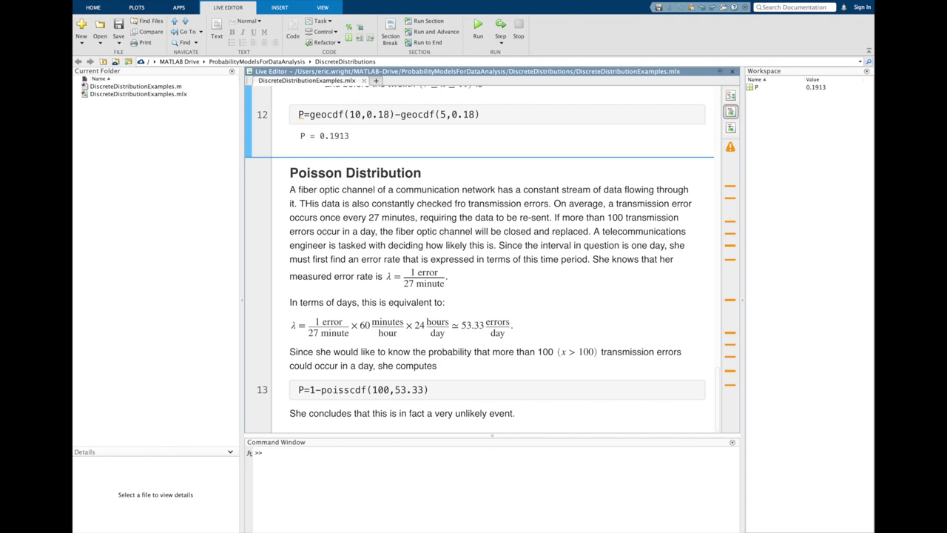
Step: In the MATLAB live script, retype the closing parenthesis of P=1-poisscdf(100,53.33) and run the Poisson Distribution section
{"action": "left_click", "coordinate": [644, 396]}
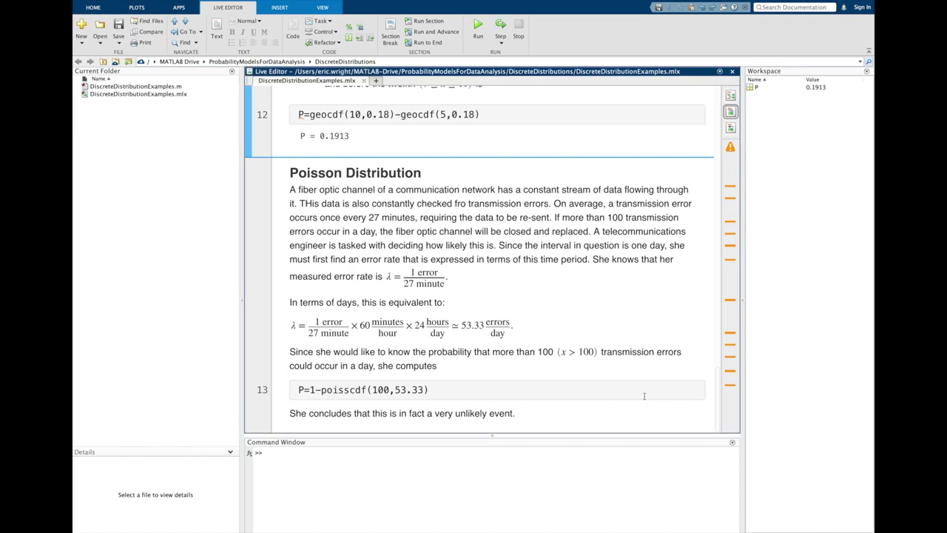
{"action": "key", "text": "BackSpace"}
{"action": "type", "text": ")"}
{"action": "left_click", "coordinate": [570, 390]}
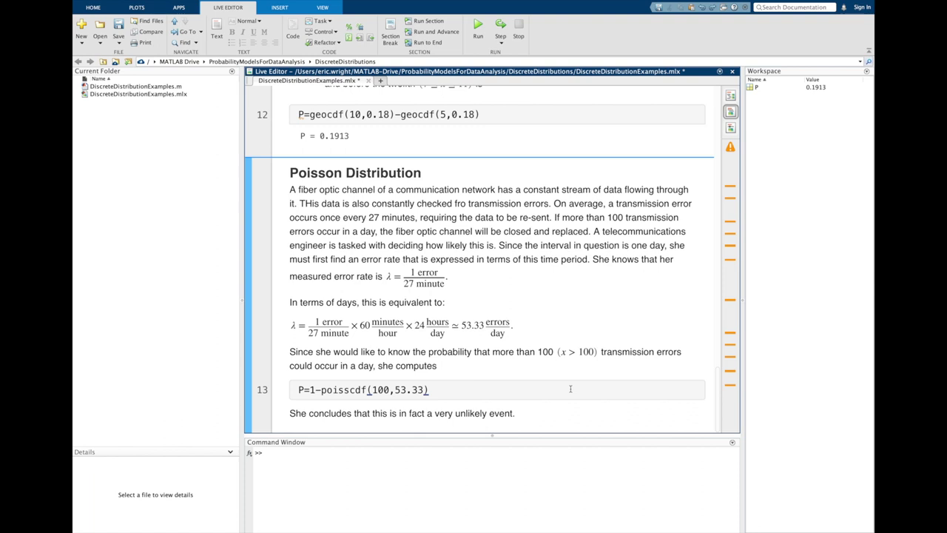
{"action": "key", "text": "super+Return"}
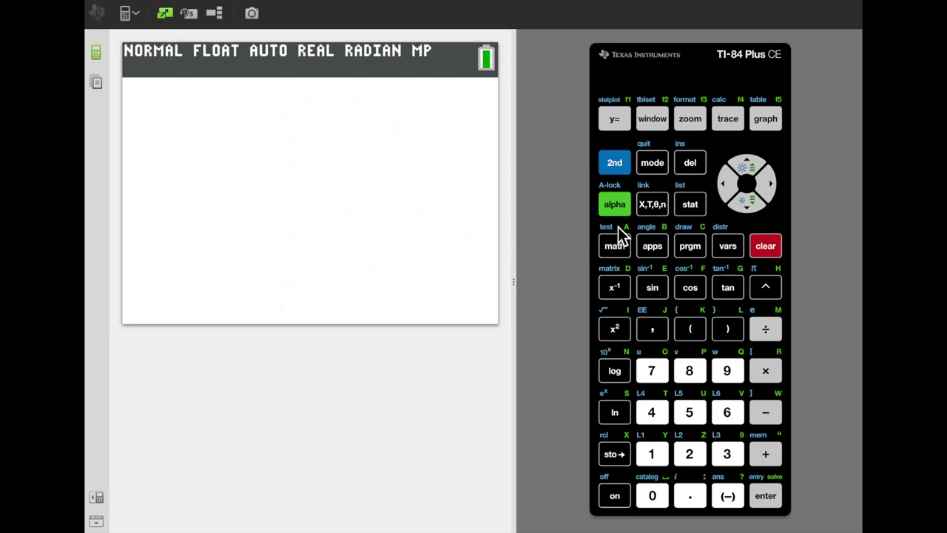
Step: In the TI-84 Plus CE emulator, begin a complement expression with 1- and choose the poissoncdf function for it
{"action": "left_click", "coordinate": [614, 163]}
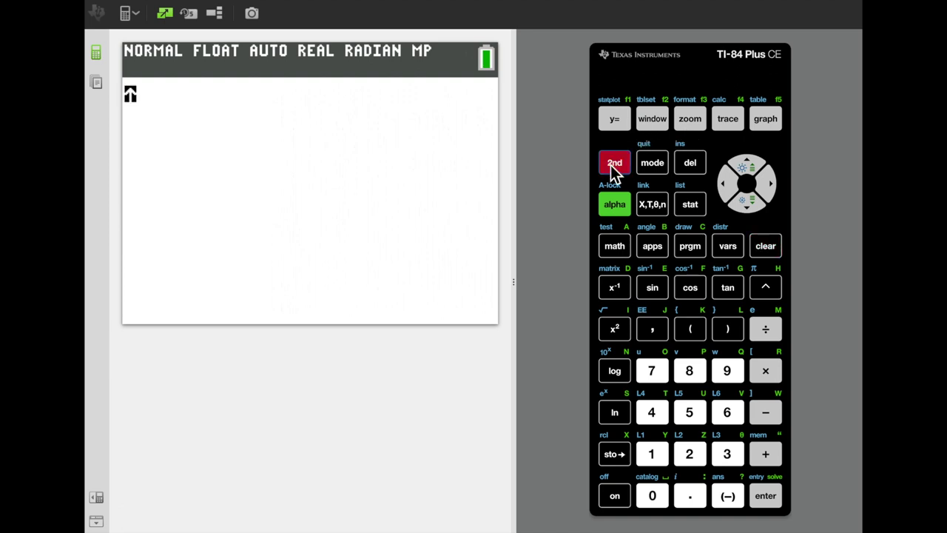
{"action": "left_click", "coordinate": [657, 458]}
{"action": "left_click", "coordinate": [772, 415]}
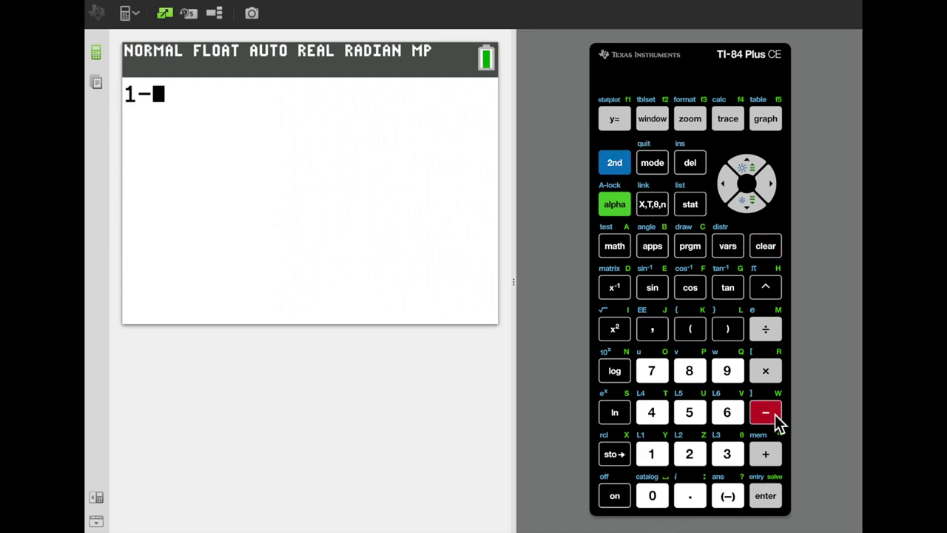
{"action": "left_click", "coordinate": [621, 168]}
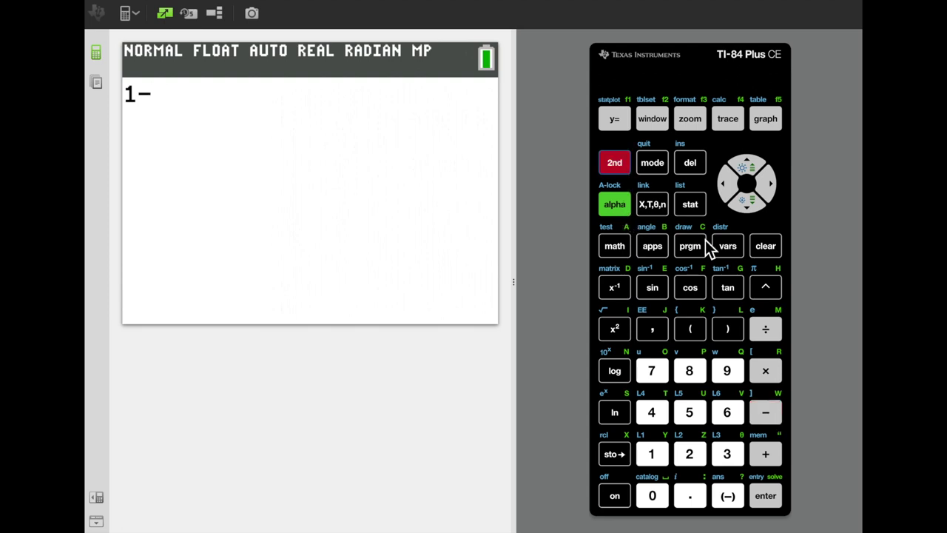
{"action": "left_click", "coordinate": [727, 248]}
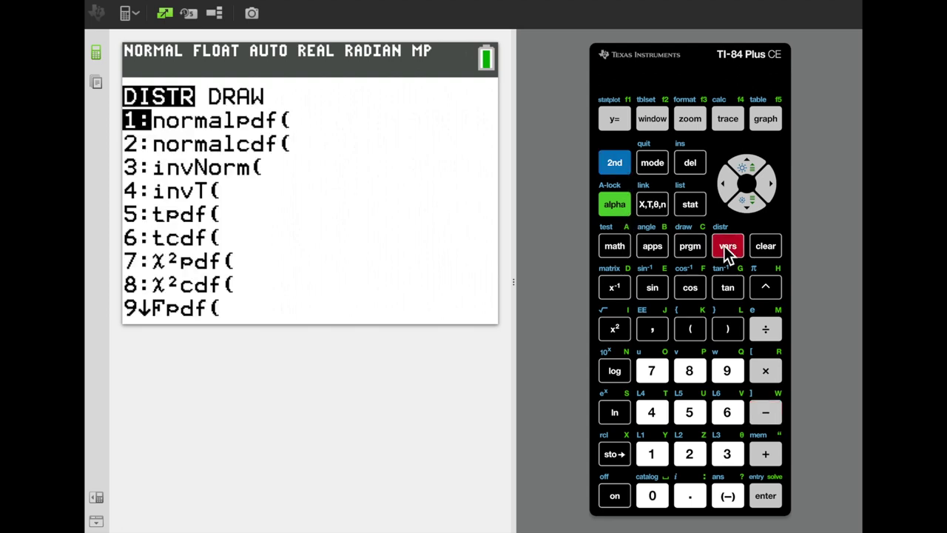
{"action": "key", "text": "Up"}
{"action": "key", "text": "Up"}
{"action": "key", "text": "Up"}
{"action": "key", "text": "Up"}
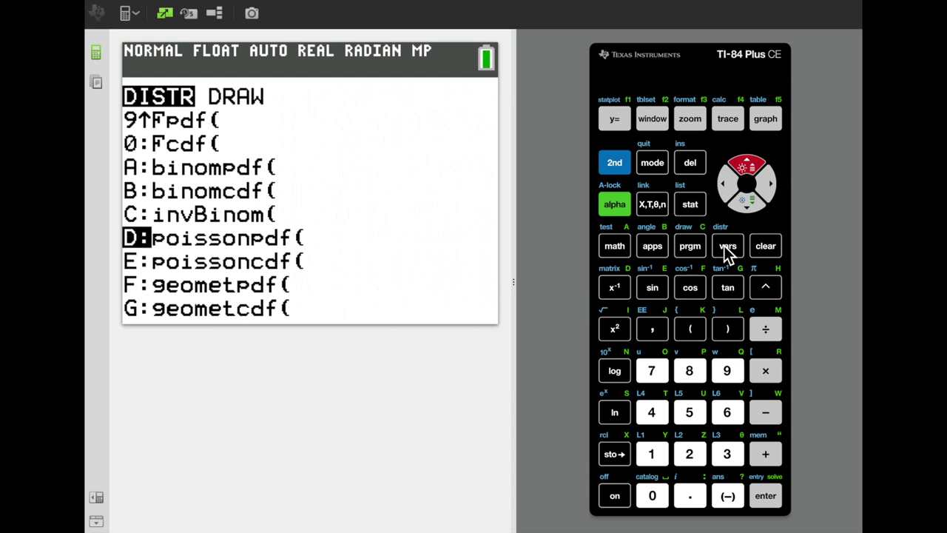
{"action": "key", "text": "Down"}
{"action": "key", "text": "Return"}
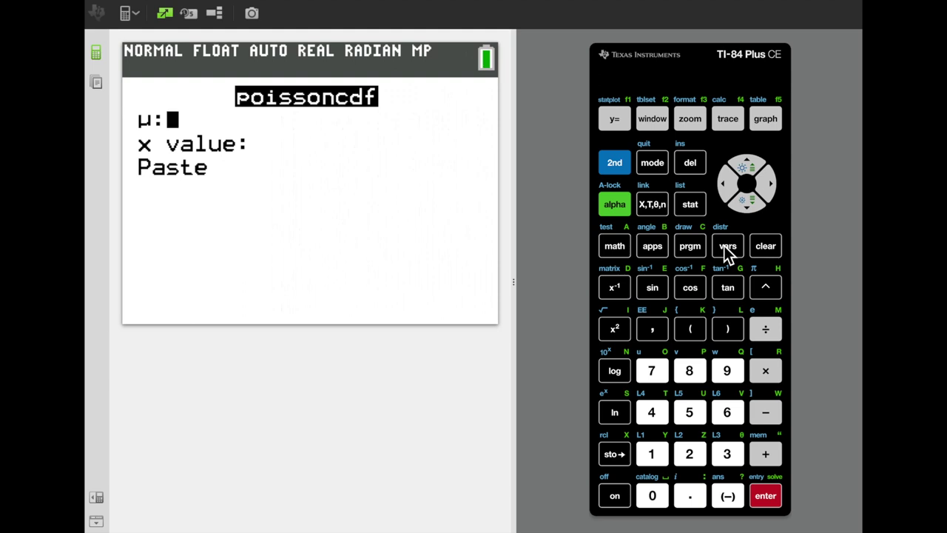
Step: Set poissoncdf's μ to 53.33 and x value to 100, and evaluate the complement expression
{"action": "type", "text": "5"}
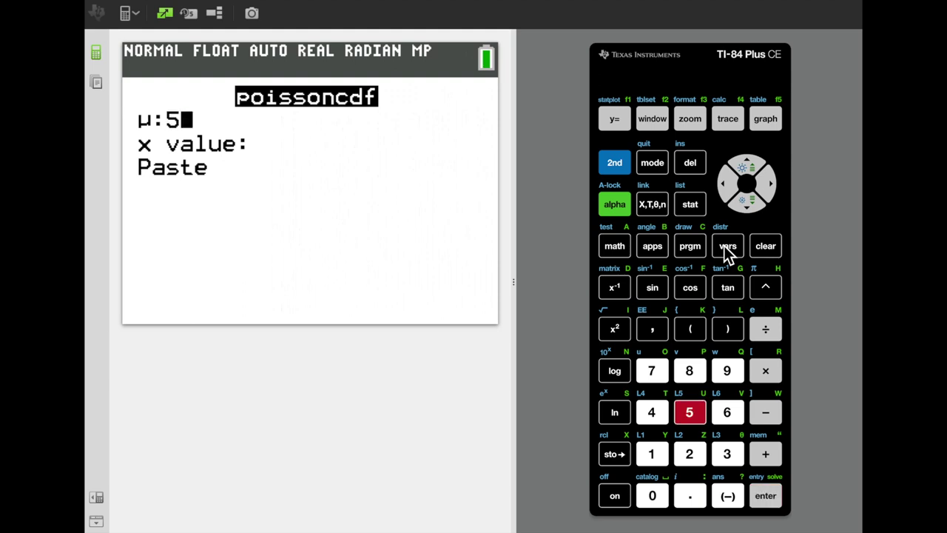
{"action": "type", "text": "3.33"}
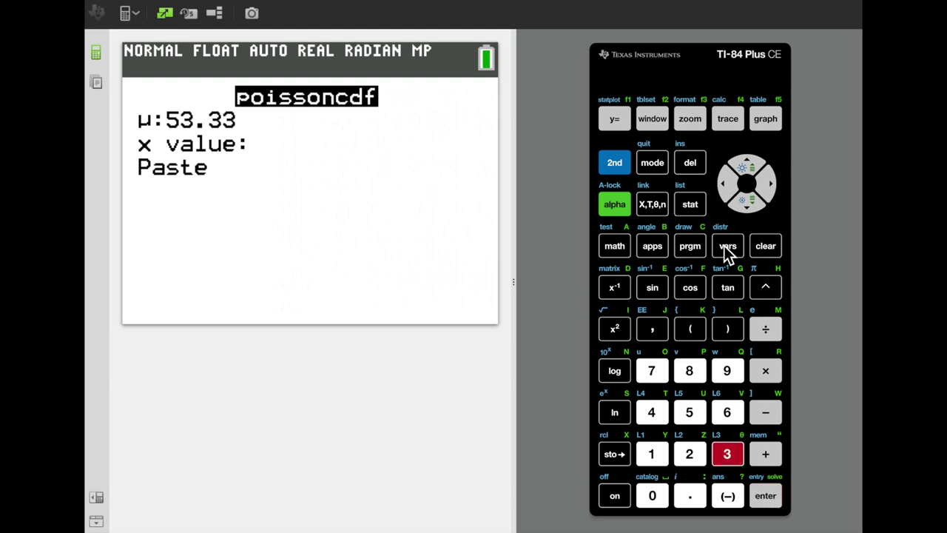
{"action": "key", "text": "Return"}
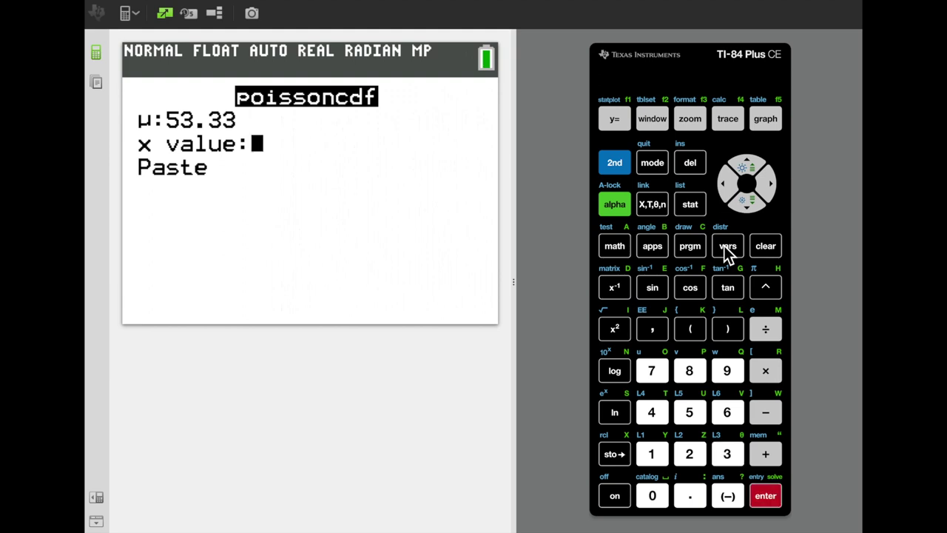
{"action": "type", "text": "100"}
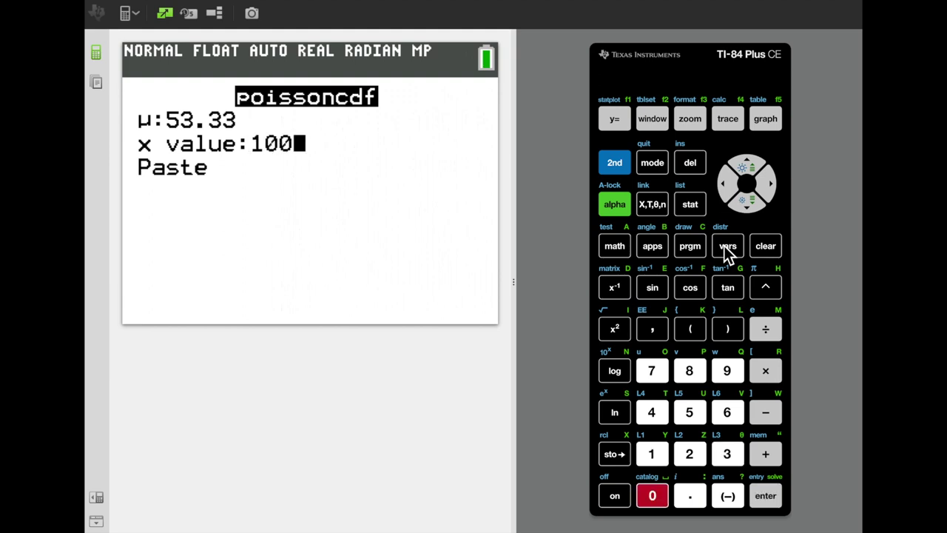
{"action": "key", "text": "Return"}
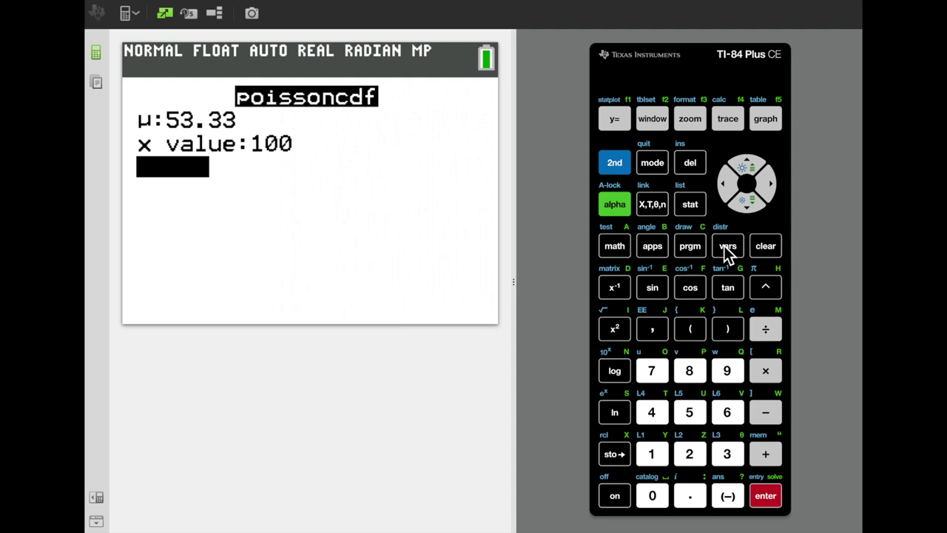
{"action": "key", "text": "Return"}
{"action": "key", "text": "Return"}
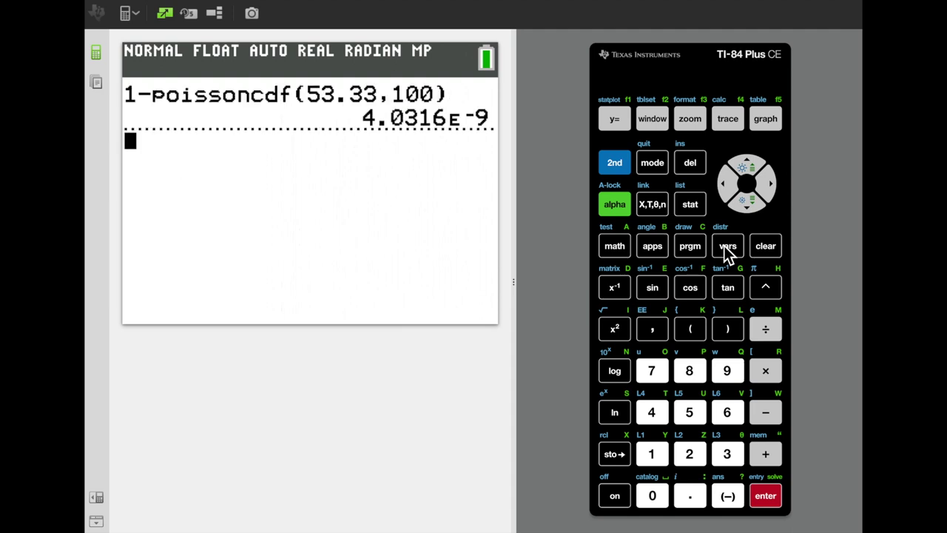